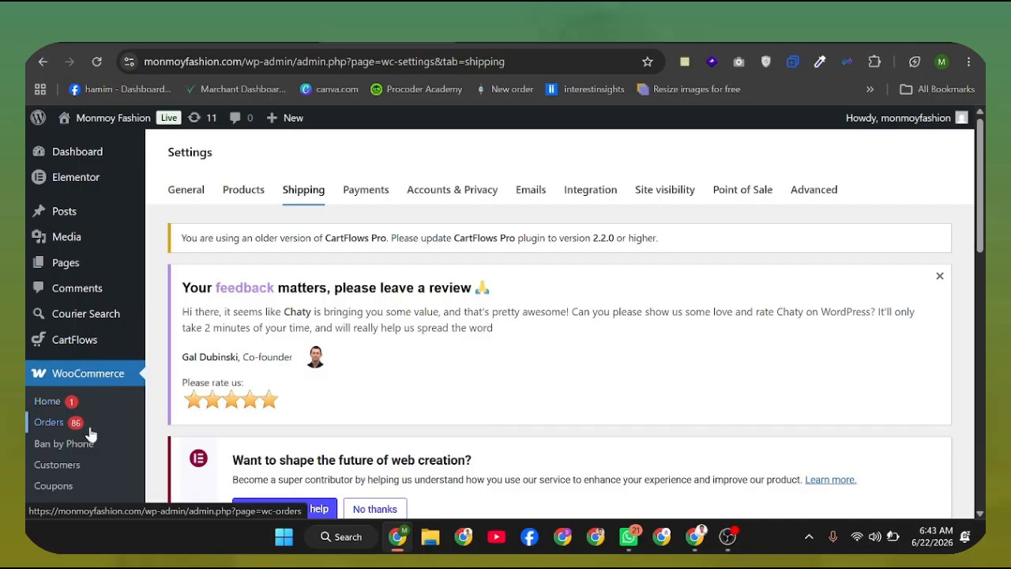
Open the WooCommerce orders list and look through the first page of orders.
{"action": "left_click", "coordinate": [82, 424]}
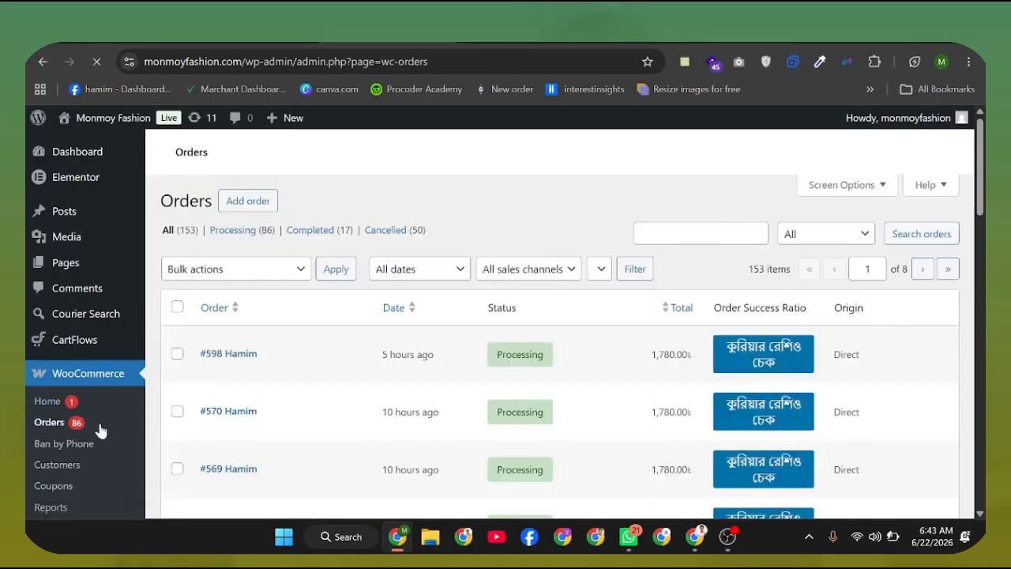
{"action": "scroll", "coordinate": [343, 431], "scroll_direction": "down", "scroll_amount": 15}
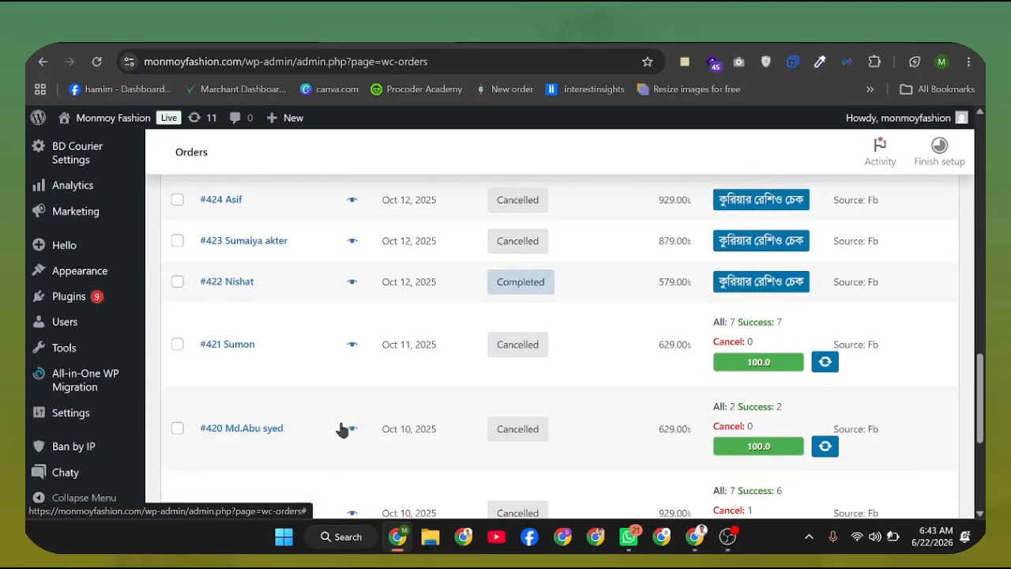
{"action": "scroll", "coordinate": [348, 422], "scroll_direction": "down", "scroll_amount": 5}
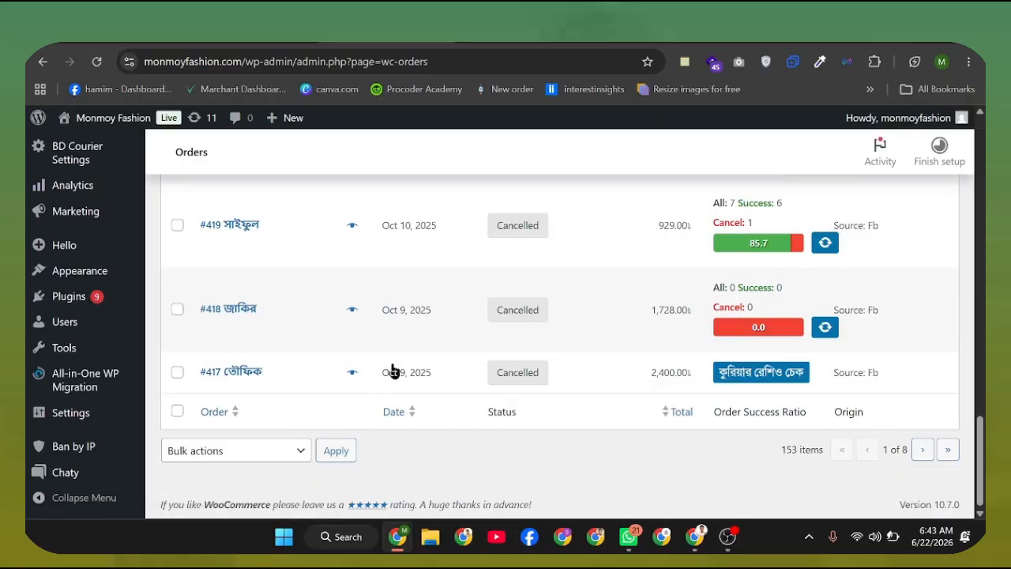
{"action": "scroll", "coordinate": [325, 371], "scroll_direction": "up", "scroll_amount": 20}
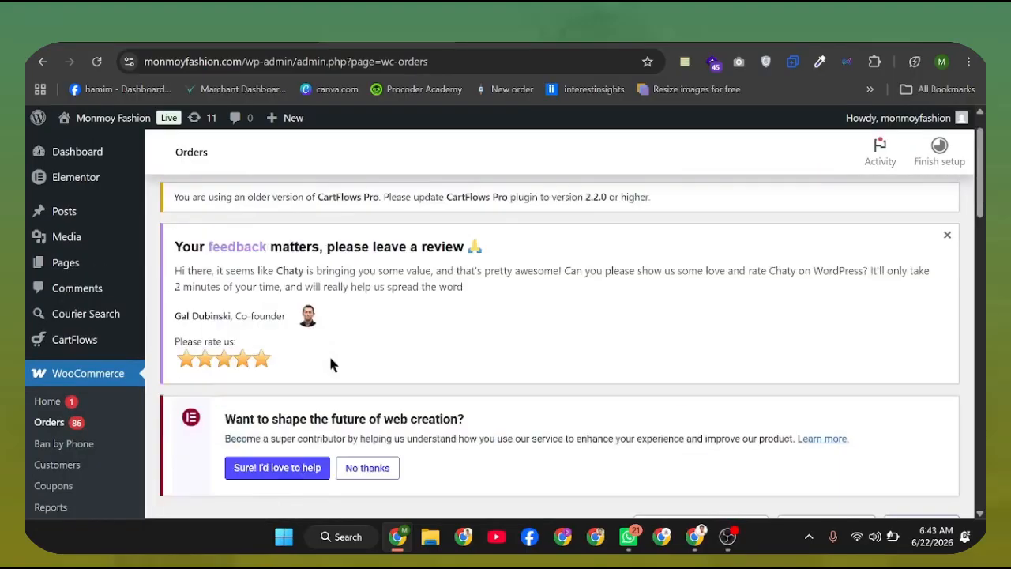
{"action": "scroll", "coordinate": [368, 348], "scroll_direction": "down", "scroll_amount": 8}
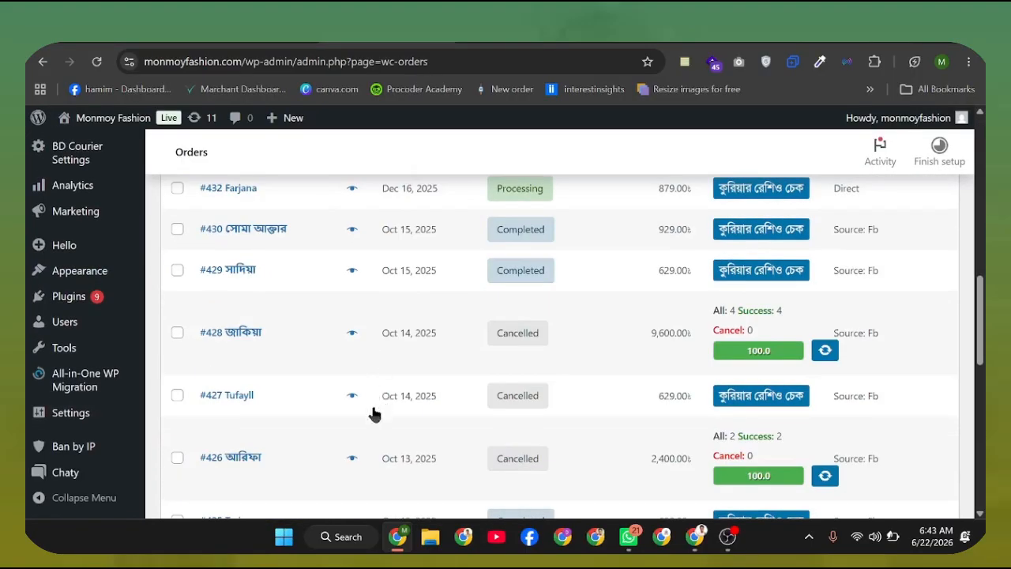
{"action": "scroll", "coordinate": [401, 385], "scroll_direction": "up", "scroll_amount": 8}
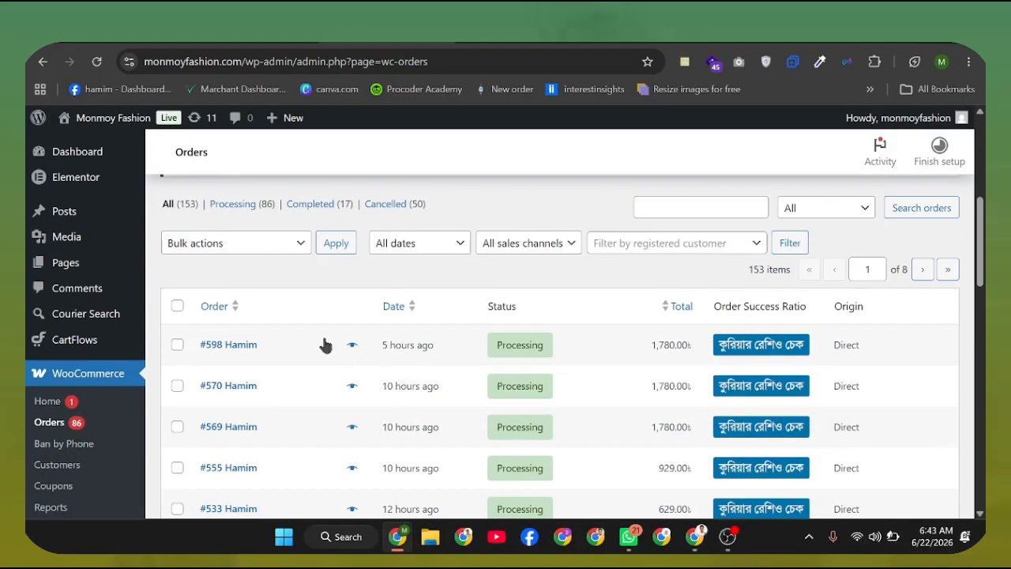
Examine the bulk actions available for changing order status, without choosing any.
{"action": "left_click", "coordinate": [261, 250]}
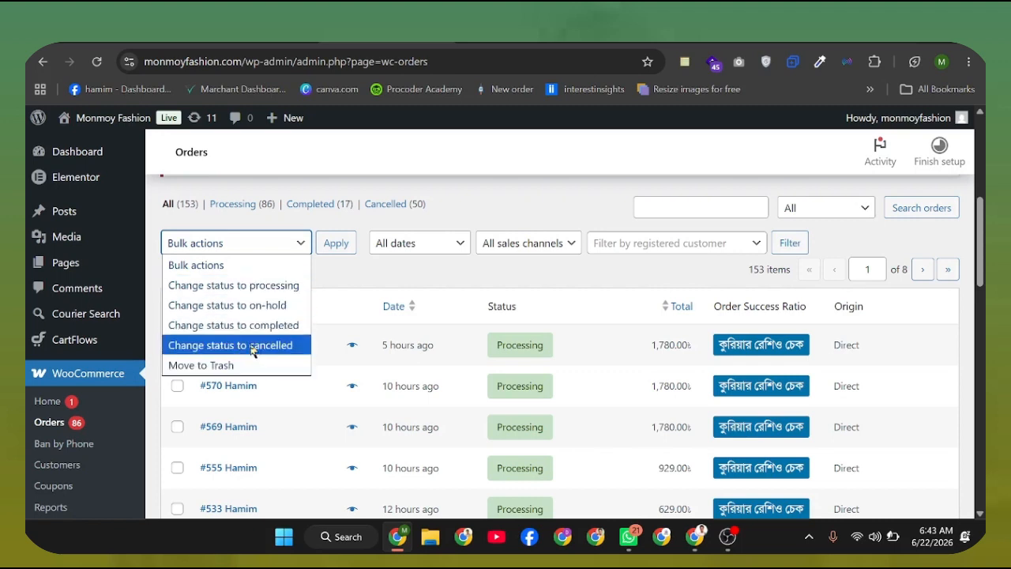
{"action": "left_click", "coordinate": [338, 290]}
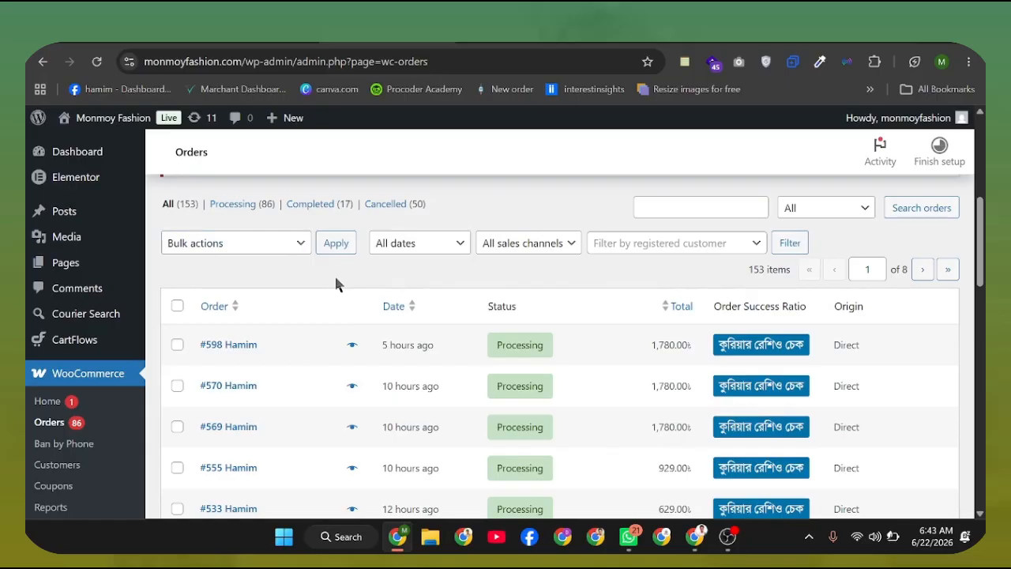
{"action": "left_click", "coordinate": [246, 238]}
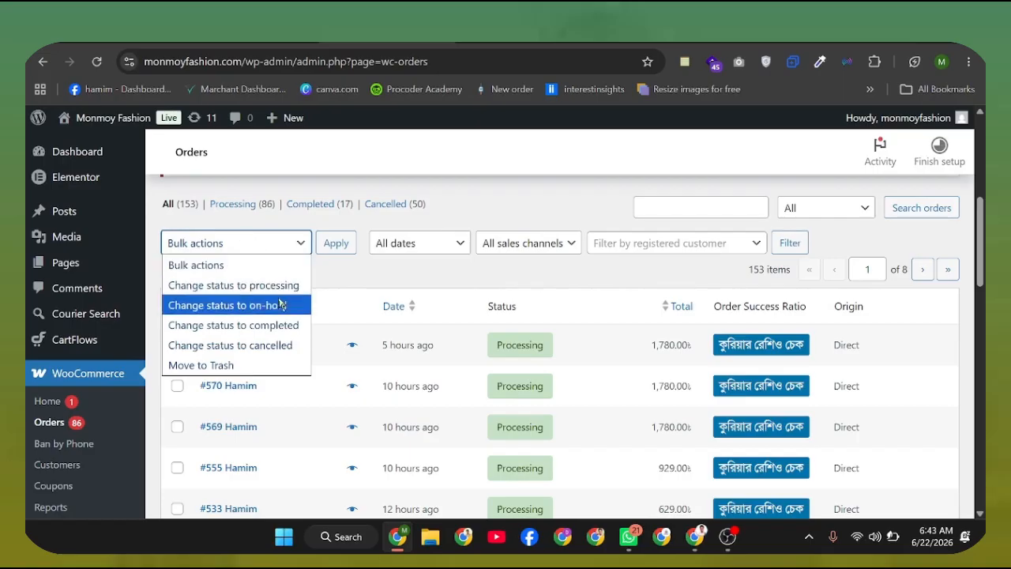
{"action": "left_click", "coordinate": [358, 270]}
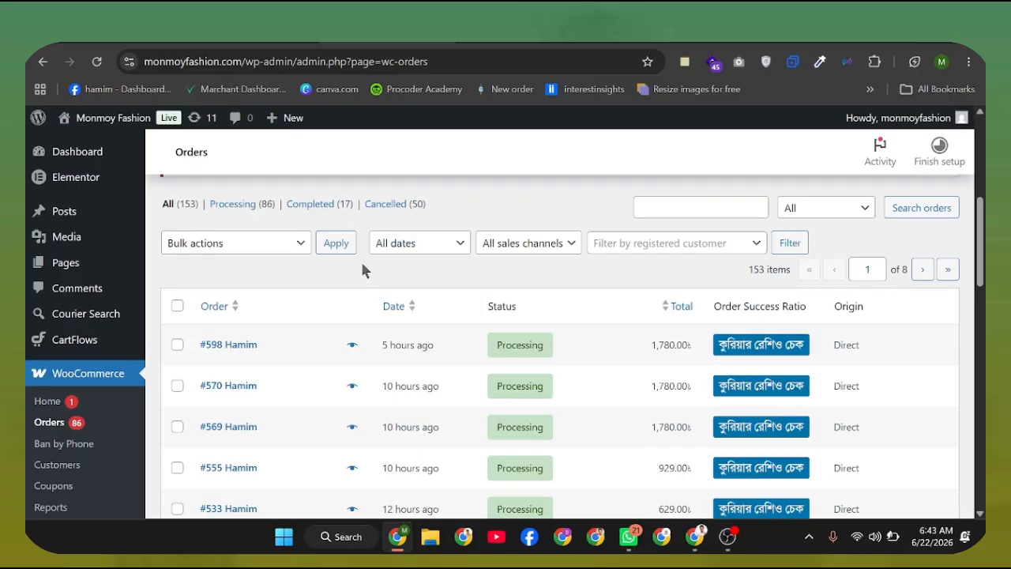
Preview the newest order and examine its billing and contact details, payment, shipping method, product, quantity and total, and close the preview.
{"action": "left_click", "coordinate": [353, 346]}
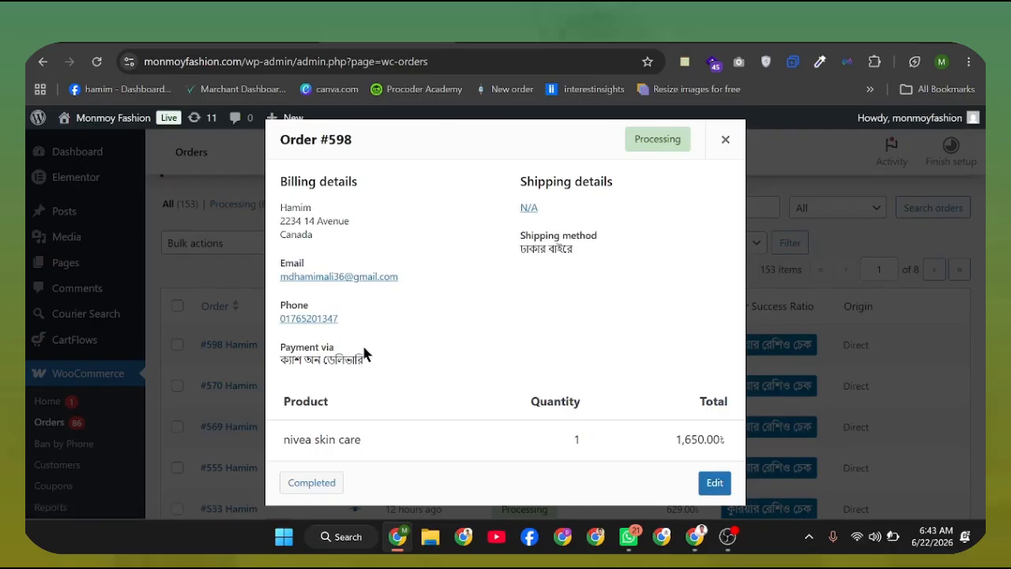
{"action": "left_click_drag", "start_coordinate": [278, 208], "coordinate": [338, 216]}
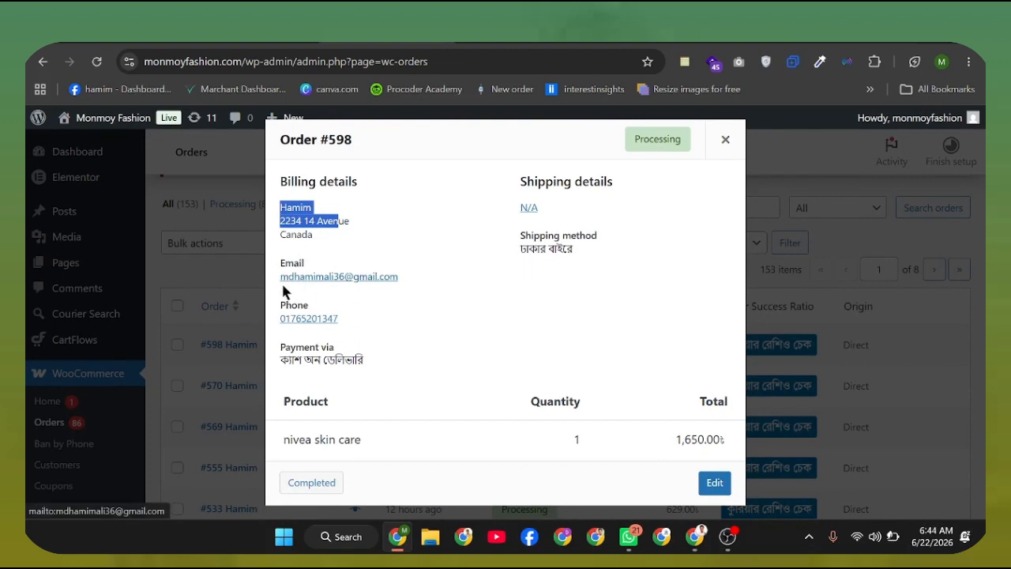
{"action": "left_click_drag", "start_coordinate": [276, 275], "coordinate": [387, 271]}
{"action": "left_click", "coordinate": [413, 276]}
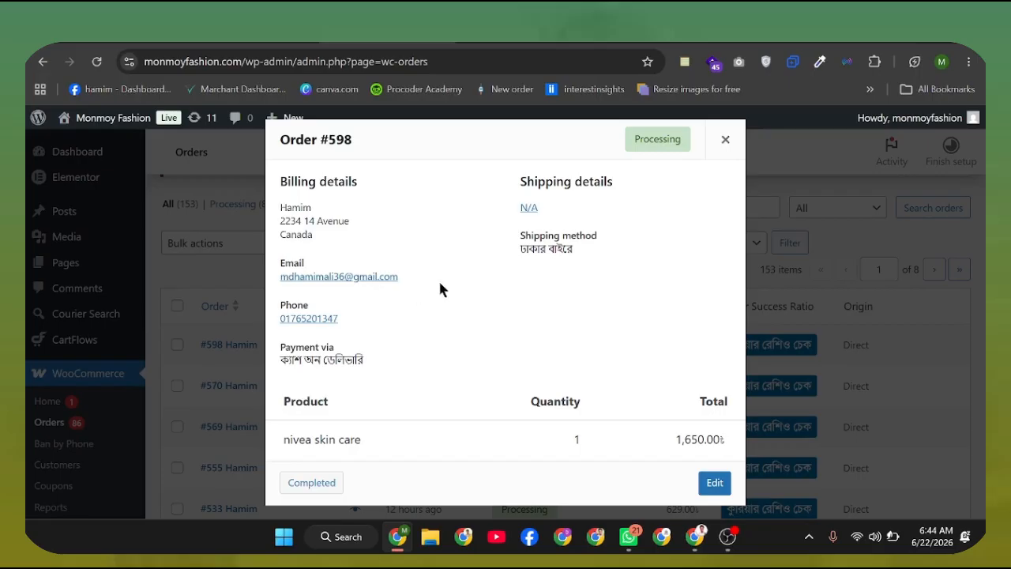
{"action": "left_click_drag", "start_coordinate": [510, 236], "coordinate": [570, 235]}
{"action": "left_click_drag", "start_coordinate": [343, 330], "coordinate": [273, 313]}
{"action": "left_click", "coordinate": [274, 311]}
{"action": "double_click", "coordinate": [357, 363]}
{"action": "left_click", "coordinate": [285, 433]}
{"action": "double_click", "coordinate": [681, 445]}
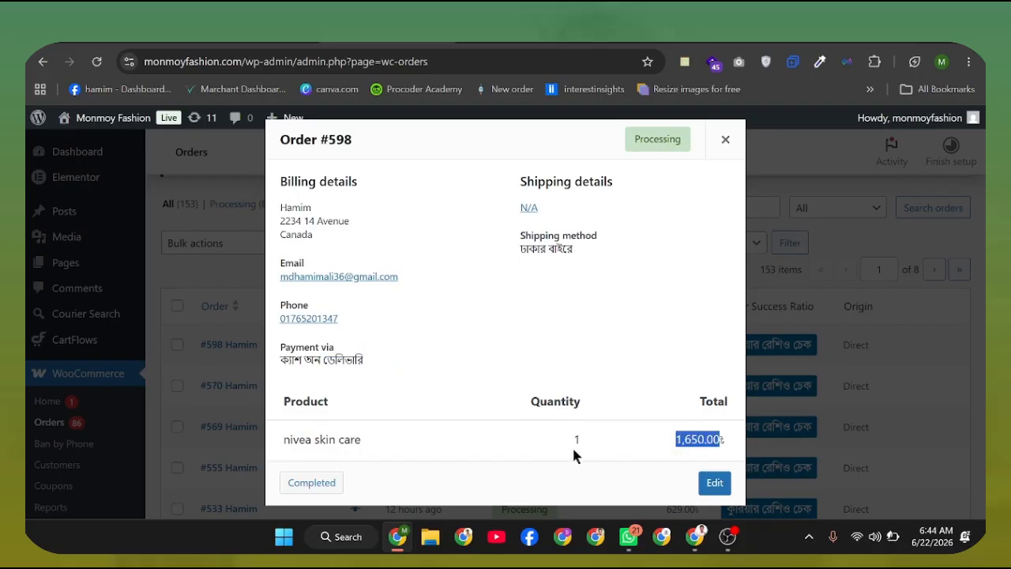
{"action": "double_click", "coordinate": [577, 440]}
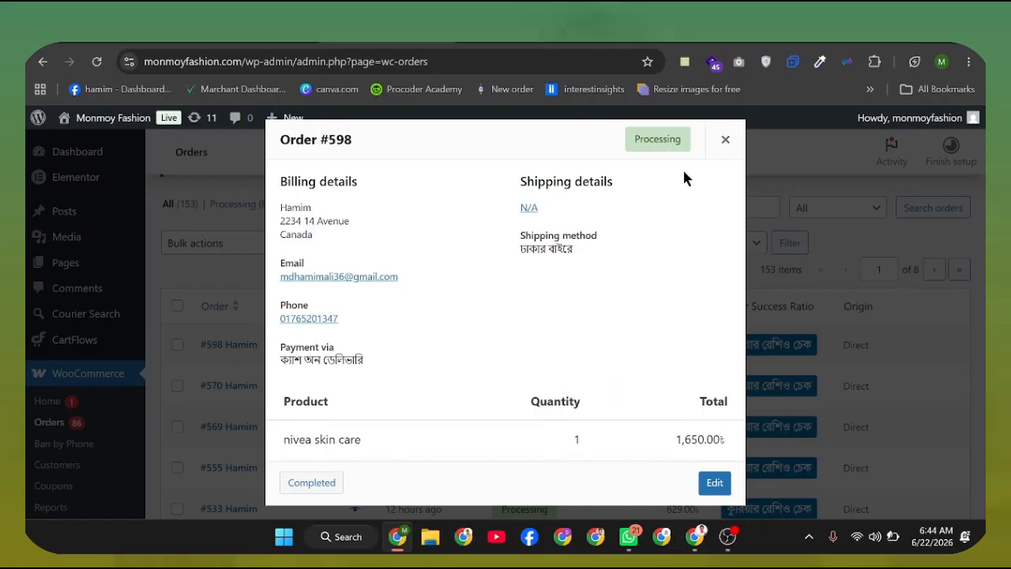
{"action": "left_click", "coordinate": [725, 139]}
Preview the cancelled order dated Oct 13, 2025 and examine its billing, phone, payment, shipping method and product details.
{"action": "scroll", "coordinate": [605, 219], "scroll_direction": "down", "scroll_amount": 10}
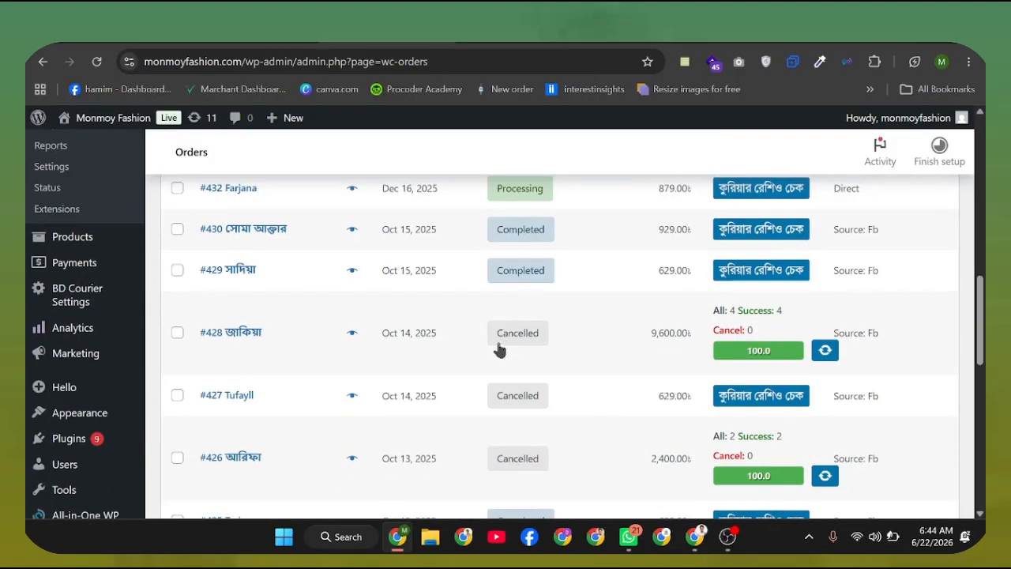
{"action": "left_click", "coordinate": [352, 459]}
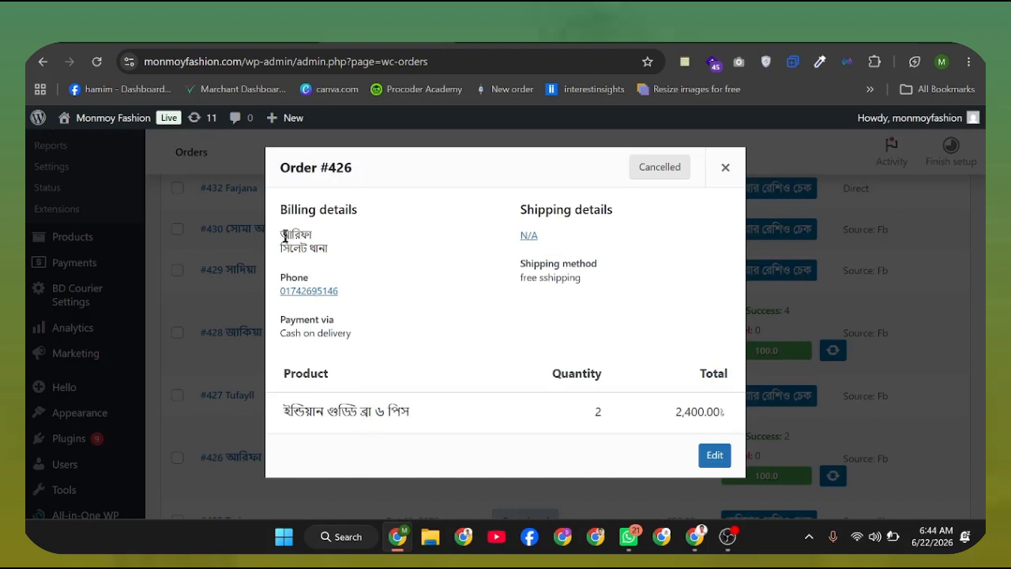
{"action": "left_click_drag", "start_coordinate": [273, 231], "coordinate": [338, 232]}
{"action": "left_click", "coordinate": [339, 235]}
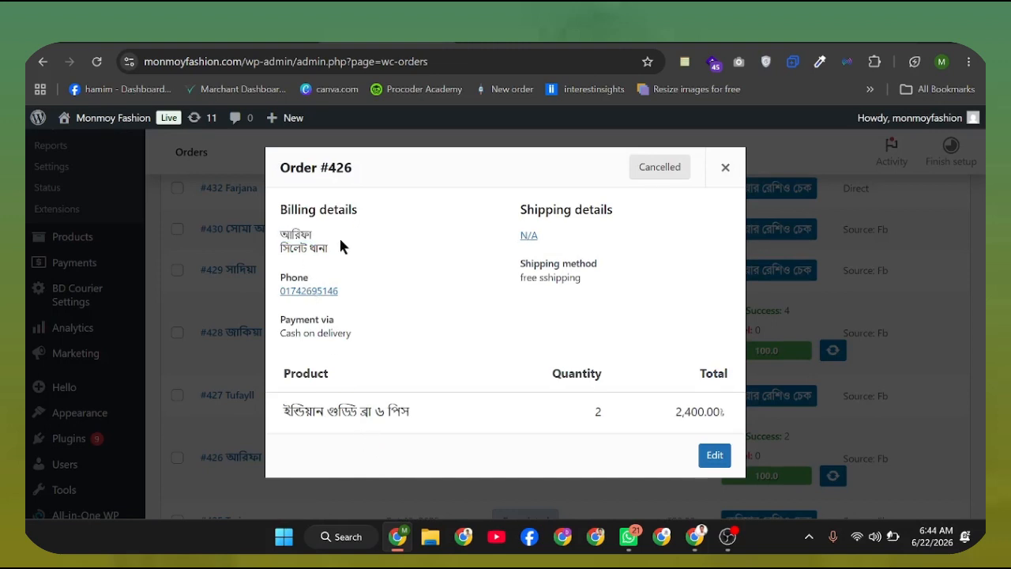
{"action": "left_click_drag", "start_coordinate": [359, 309], "coordinate": [290, 291]}
{"action": "left_click", "coordinate": [366, 290]}
{"action": "left_click_drag", "start_coordinate": [282, 332], "coordinate": [346, 334]}
{"action": "left_click", "coordinate": [348, 334]}
{"action": "left_click_drag", "start_coordinate": [519, 277], "coordinate": [581, 278]}
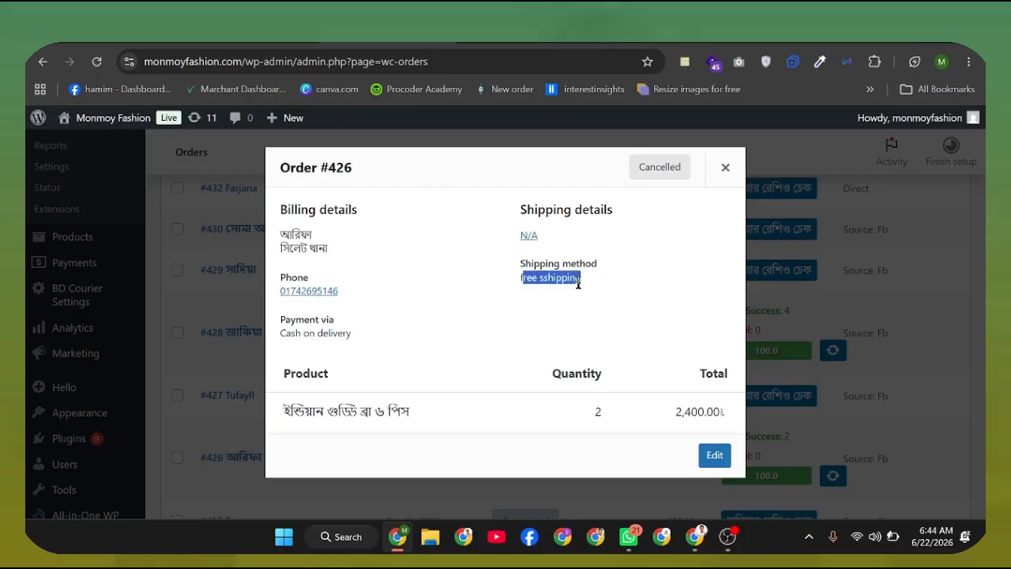
{"action": "left_click", "coordinate": [493, 345]}
{"action": "left_click_drag", "start_coordinate": [285, 420], "coordinate": [714, 407]}
{"action": "left_click", "coordinate": [604, 414]}
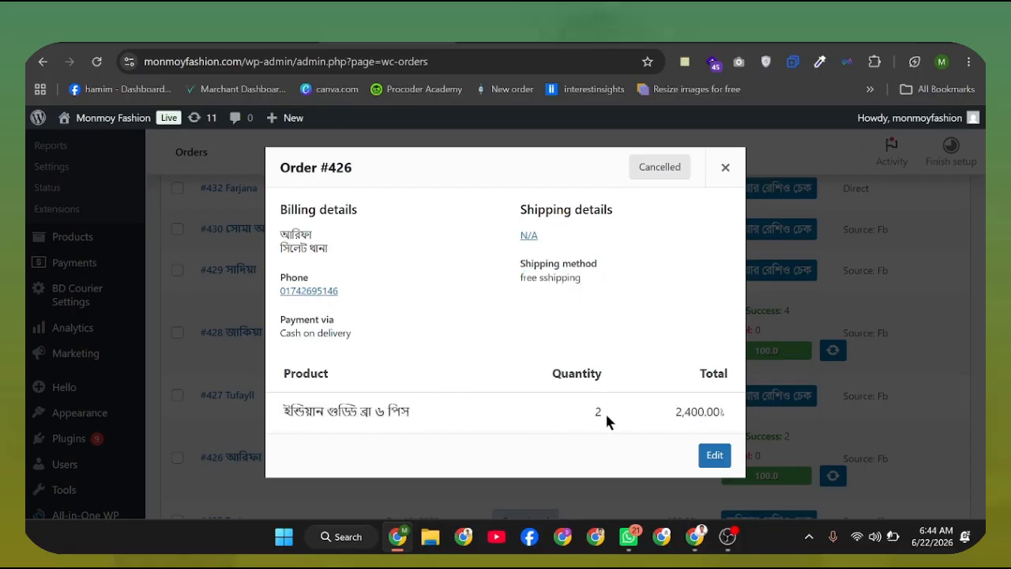
Open the previewed cancelled order's edit page, and return to the WooCommerce orders list.
{"action": "left_click", "coordinate": [708, 458]}
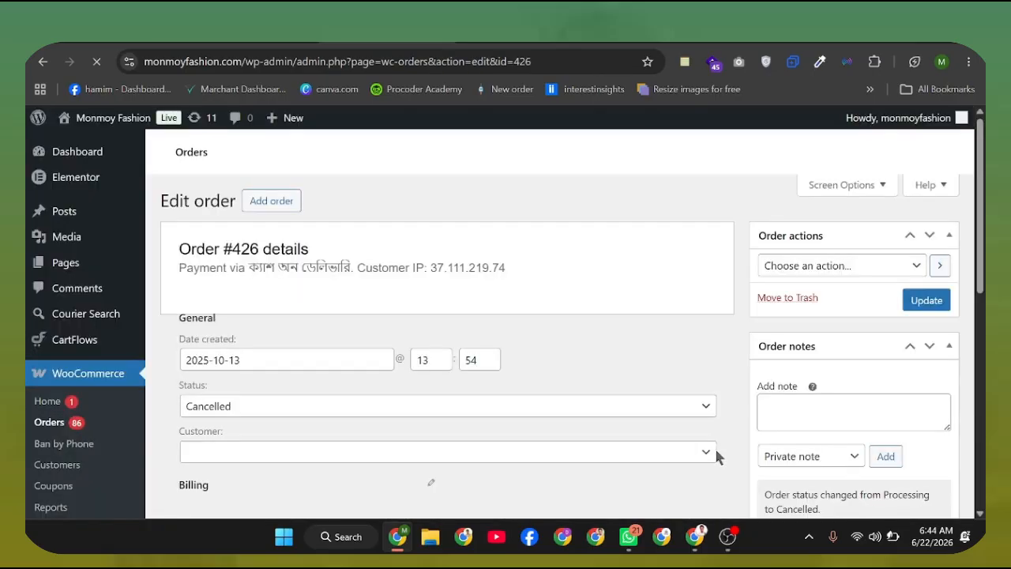
{"action": "left_click", "coordinate": [78, 419]}
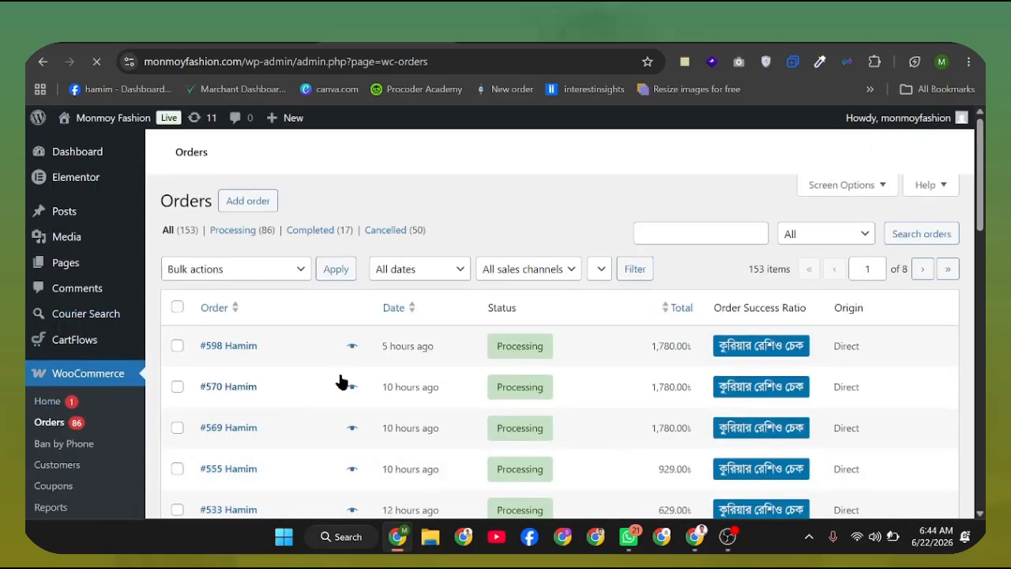
{"action": "scroll", "coordinate": [282, 402], "scroll_direction": "down", "scroll_amount": 2}
{"action": "scroll", "coordinate": [285, 404], "scroll_direction": "down", "scroll_amount": 8}
{"action": "scroll", "coordinate": [286, 400], "scroll_direction": "up", "scroll_amount": 13}
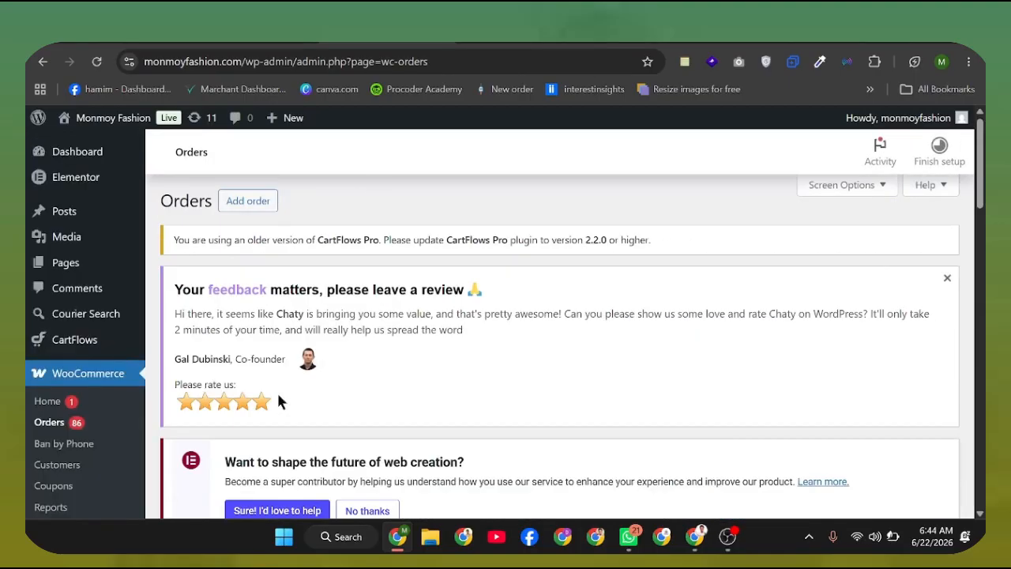
Open the newest order's edit page in a new browser tab and switch to it.
{"action": "scroll", "coordinate": [277, 413], "scroll_direction": "down", "scroll_amount": 5}
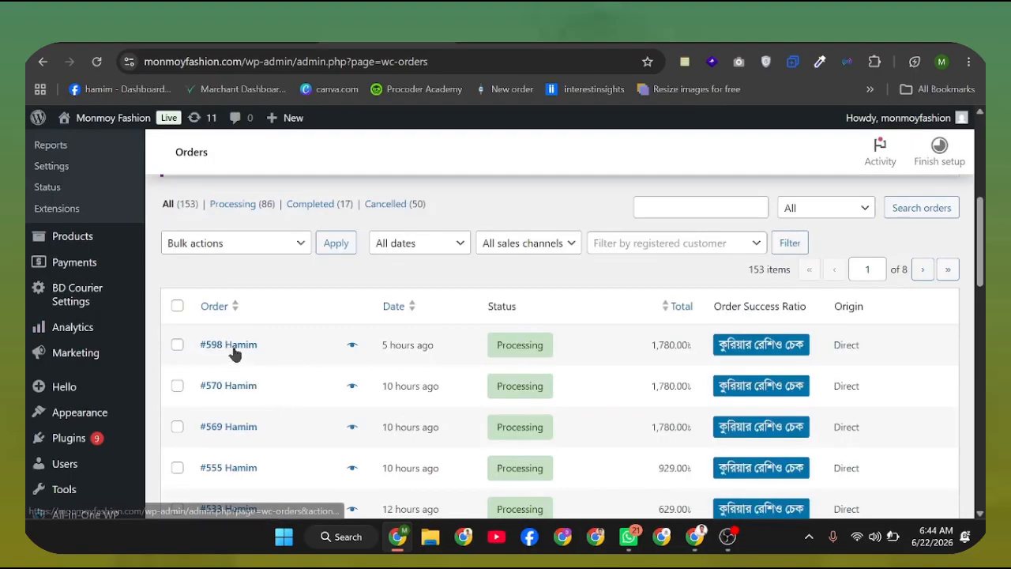
{"action": "right_click", "coordinate": [236, 346]}
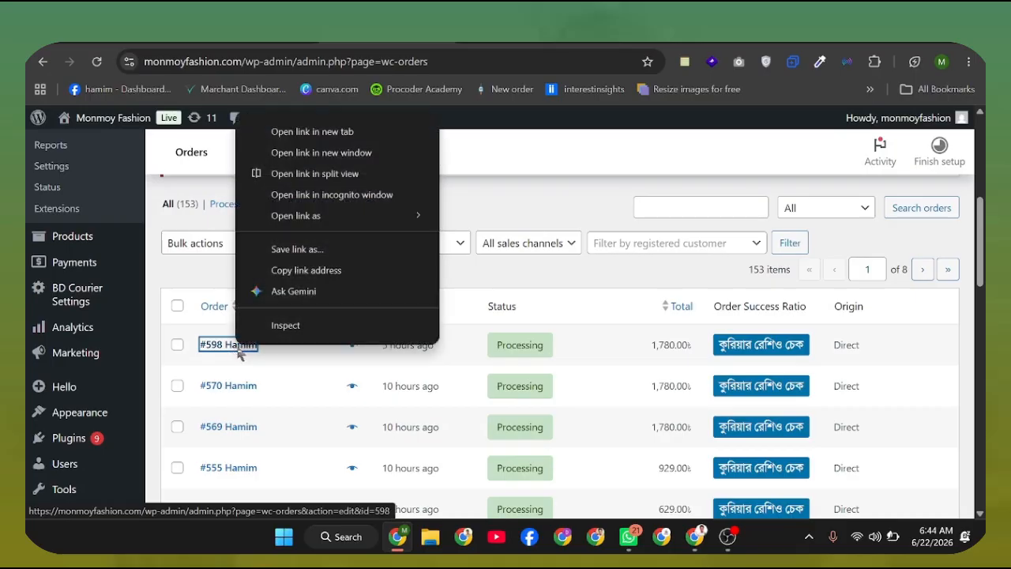
{"action": "left_click", "coordinate": [316, 133]}
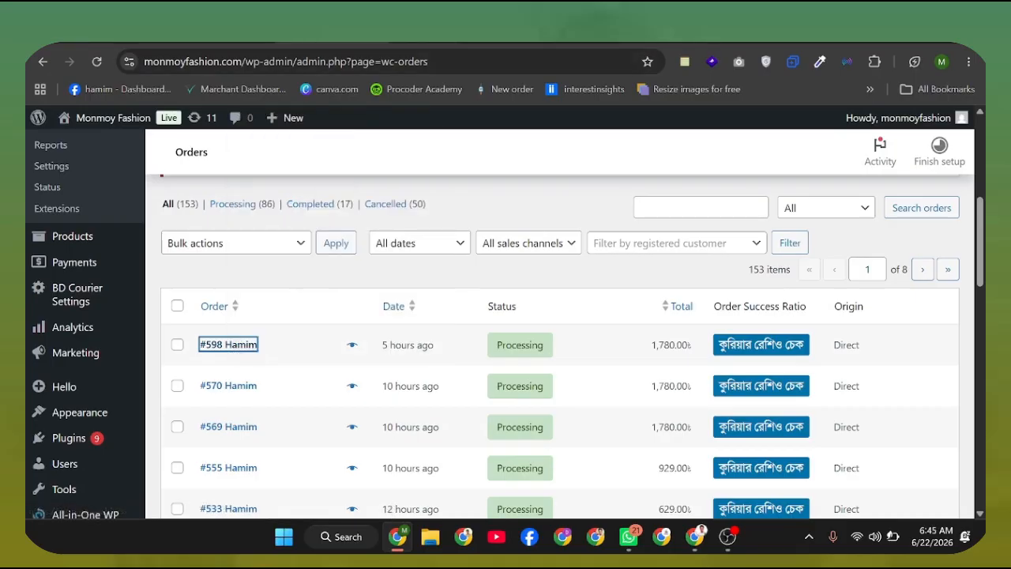
{"action": "left_click", "coordinate": [459, 38]}
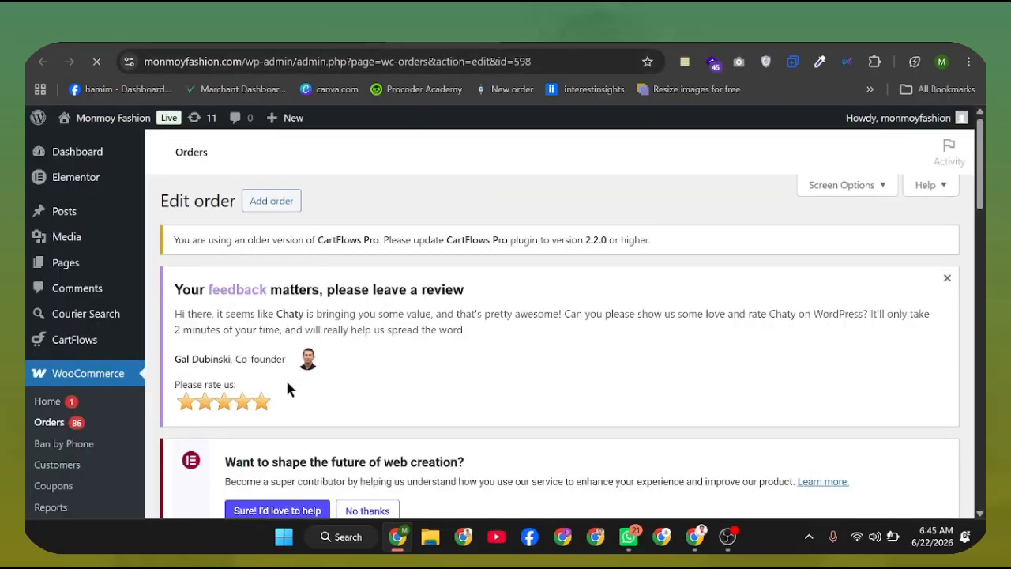
Examine the status options in the order's general details, leaving the status set to Processing.
{"action": "scroll", "coordinate": [303, 336], "scroll_direction": "down", "scroll_amount": 5}
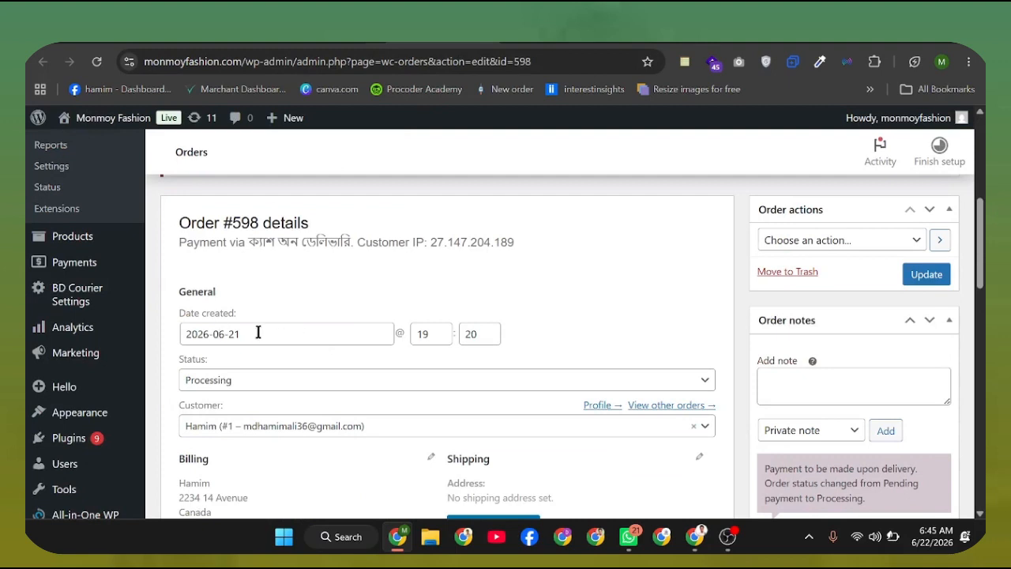
{"action": "left_click", "coordinate": [272, 382]}
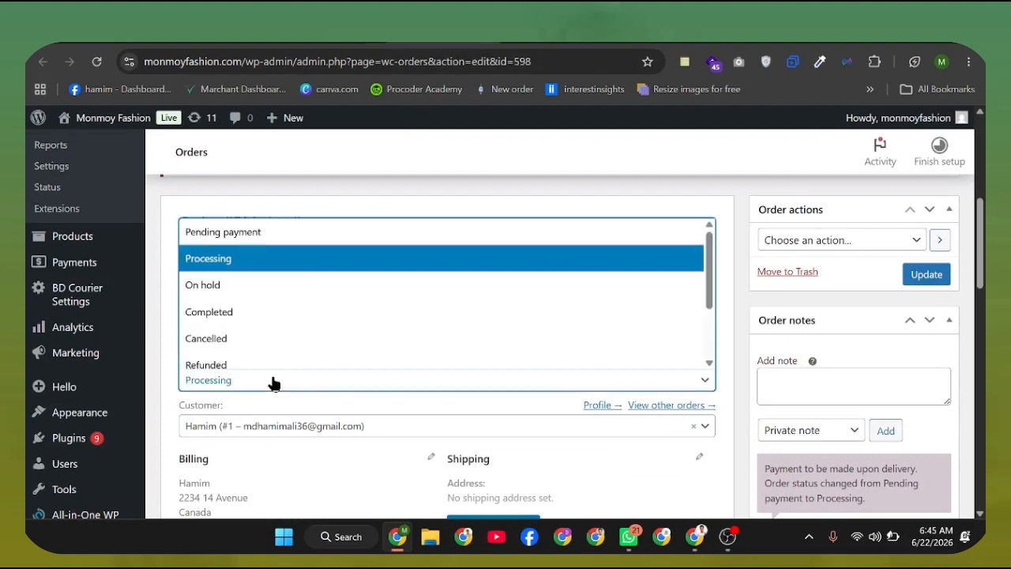
{"action": "scroll", "coordinate": [295, 339], "scroll_direction": "down", "scroll_amount": 5}
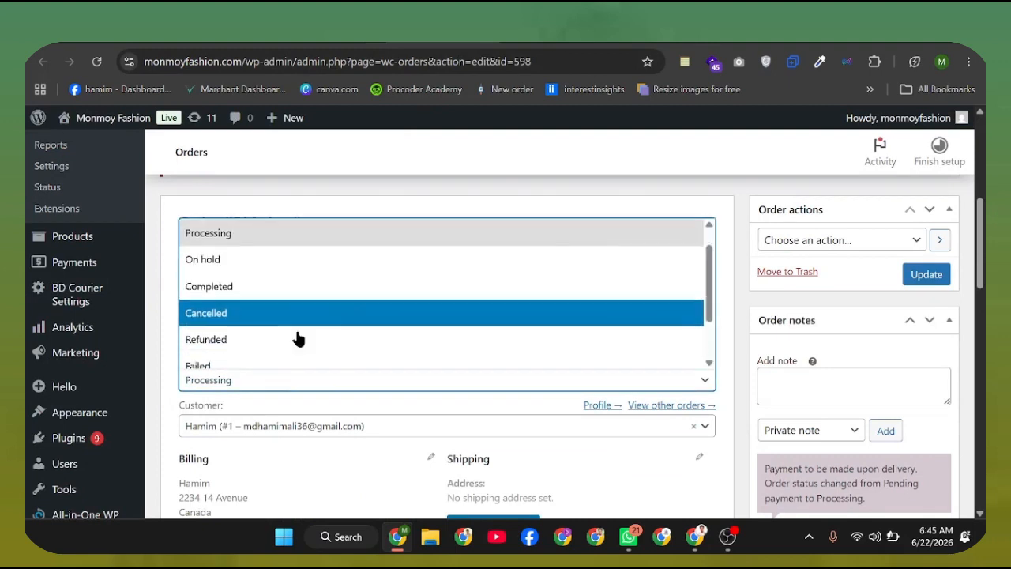
{"action": "scroll", "coordinate": [262, 346], "scroll_direction": "down", "scroll_amount": 5}
{"action": "scroll", "coordinate": [253, 349], "scroll_direction": "up", "scroll_amount": 10}
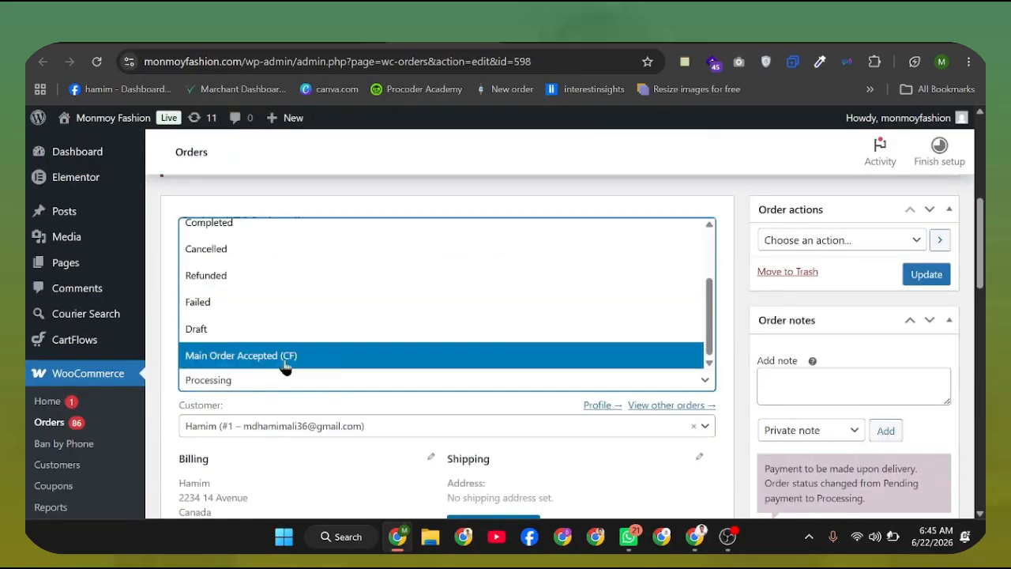
{"action": "left_click", "coordinate": [278, 447]}
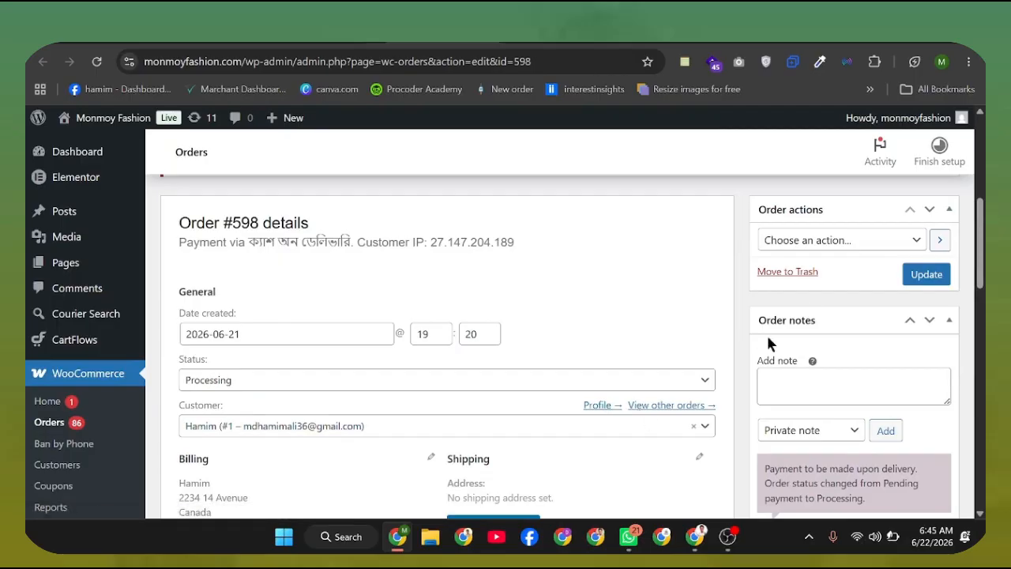
Review the rest of the order, from billing, customer history and item totals to its custom fields.
{"action": "scroll", "coordinate": [505, 323], "scroll_direction": "down", "scroll_amount": 5}
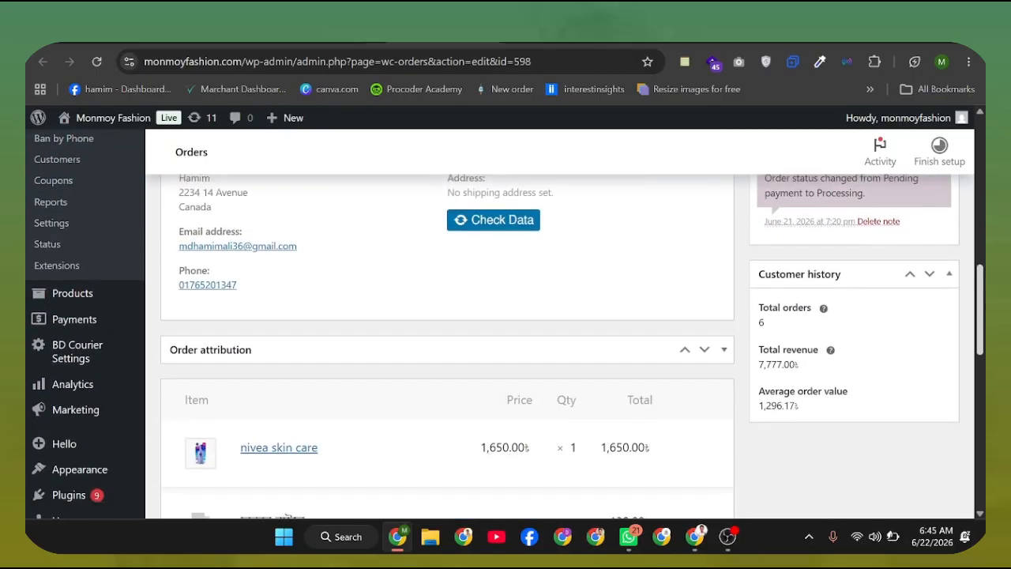
{"action": "scroll", "coordinate": [525, 316], "scroll_direction": "down", "scroll_amount": 2}
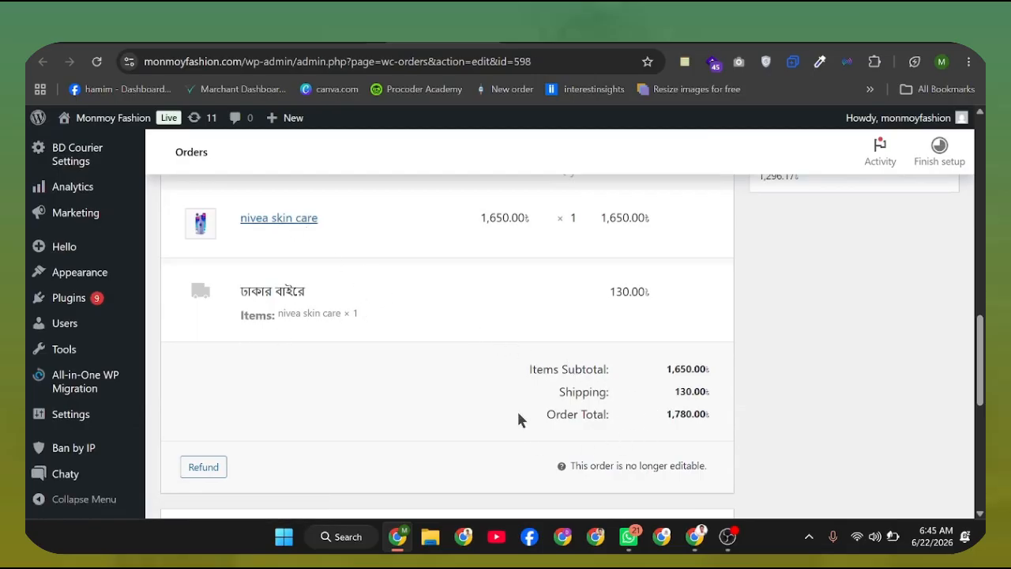
{"action": "scroll", "coordinate": [539, 419], "scroll_direction": "down", "scroll_amount": 5}
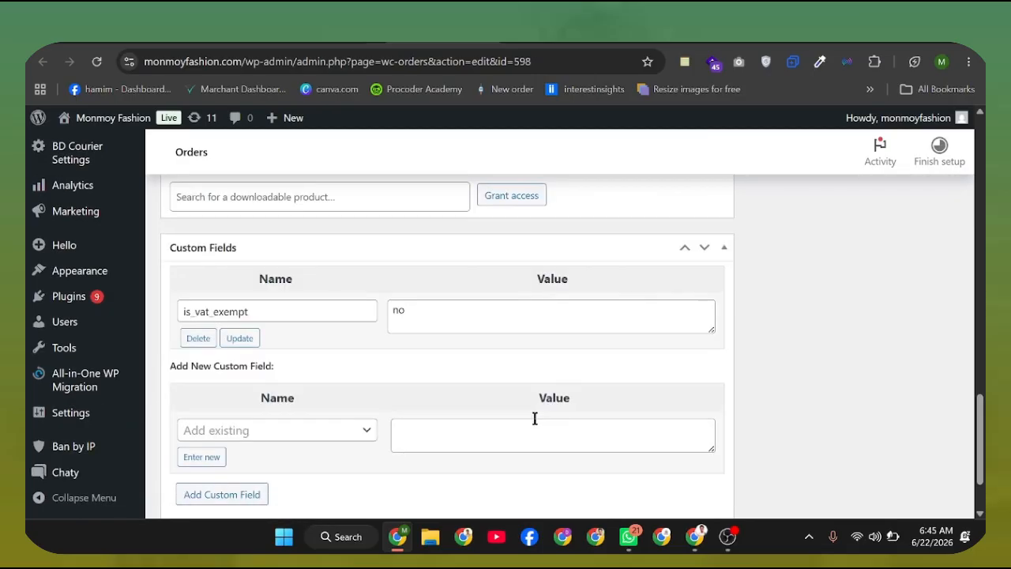
Go back from the custom fields to the order's general details and examine the statuses offered, keeping Processing selected.
{"action": "scroll", "coordinate": [535, 417], "scroll_direction": "up", "scroll_amount": 5}
{"action": "scroll", "coordinate": [495, 411], "scroll_direction": "down", "scroll_amount": 5}
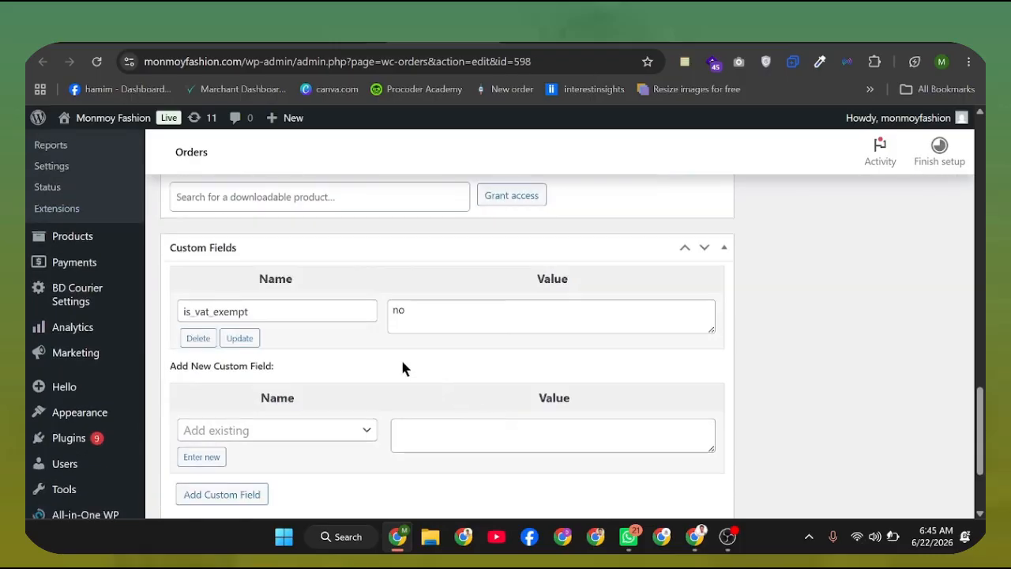
{"action": "scroll", "coordinate": [402, 363], "scroll_direction": "down", "scroll_amount": 2}
{"action": "scroll", "coordinate": [521, 353], "scroll_direction": "up", "scroll_amount": 15}
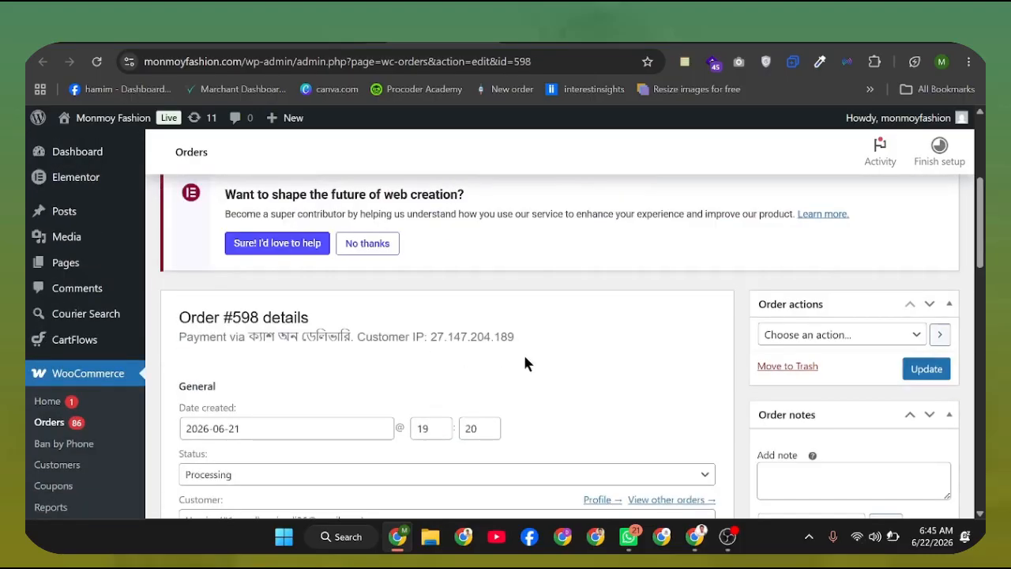
{"action": "scroll", "coordinate": [502, 350], "scroll_direction": "down", "scroll_amount": 5}
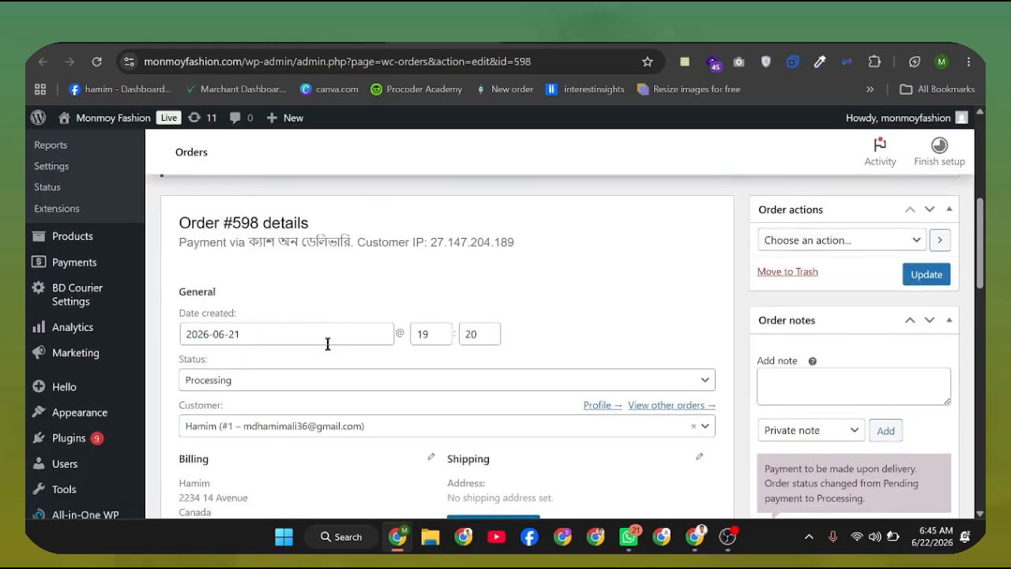
{"action": "left_click", "coordinate": [284, 382]}
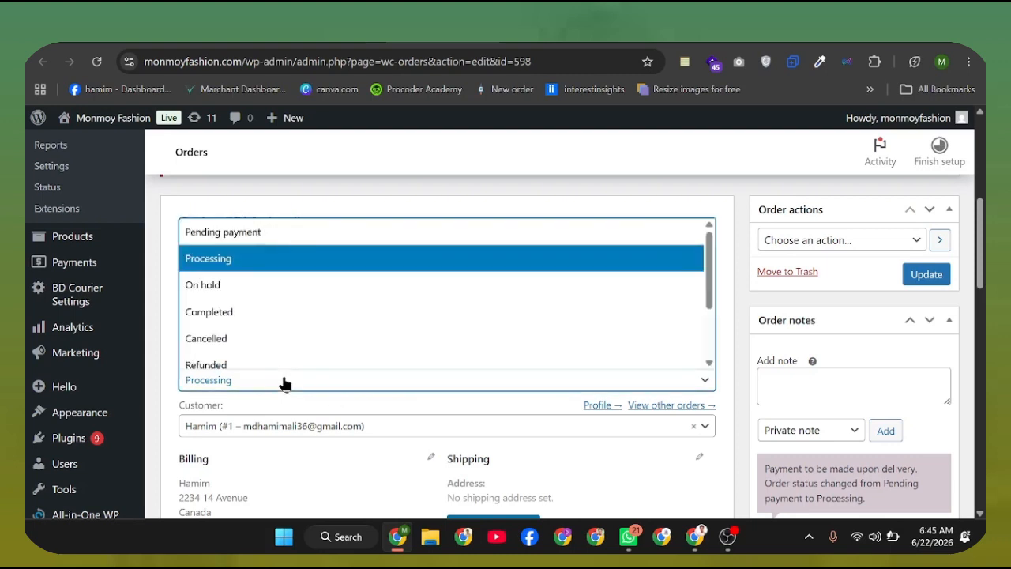
{"action": "left_click", "coordinate": [248, 402]}
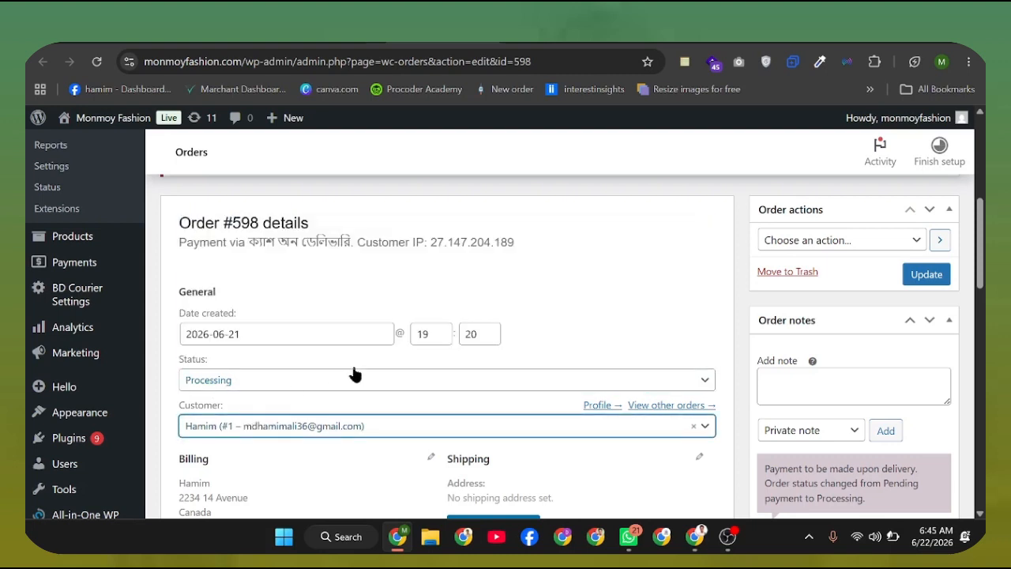
{"action": "left_click", "coordinate": [257, 384]}
{"action": "left_click", "coordinate": [258, 384]}
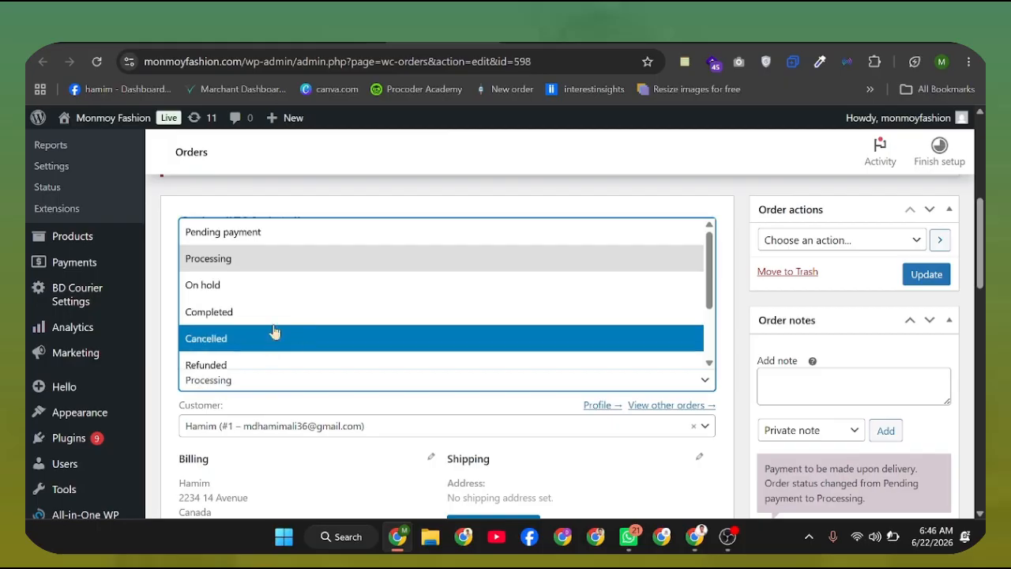
{"action": "left_click", "coordinate": [255, 203]}
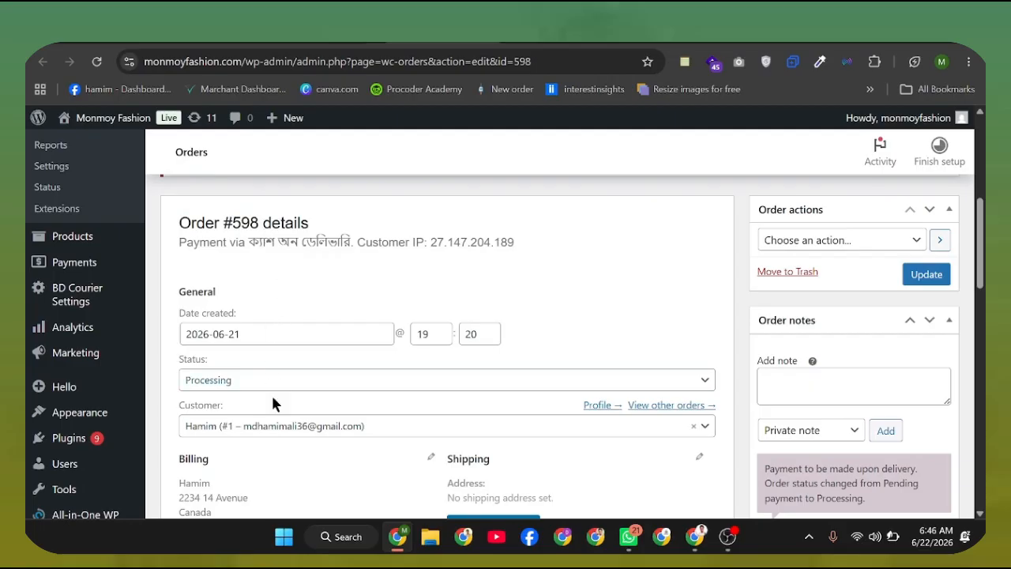
Try the Refunded status and then the Cancelled status on the newest order without saving it.
{"action": "left_click", "coordinate": [243, 387]}
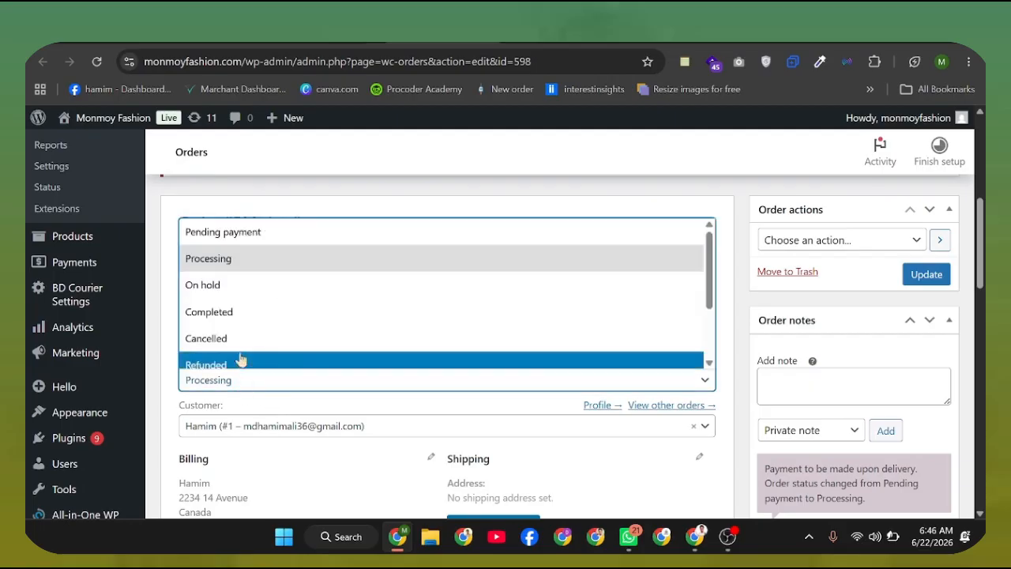
{"action": "scroll", "coordinate": [248, 343], "scroll_direction": "down", "scroll_amount": 2}
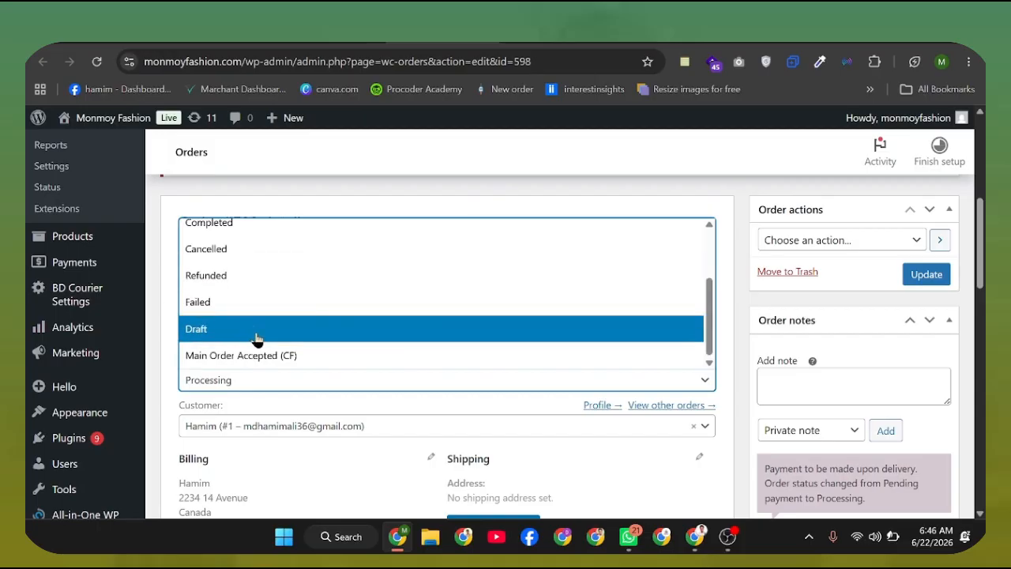
{"action": "left_click", "coordinate": [236, 276]}
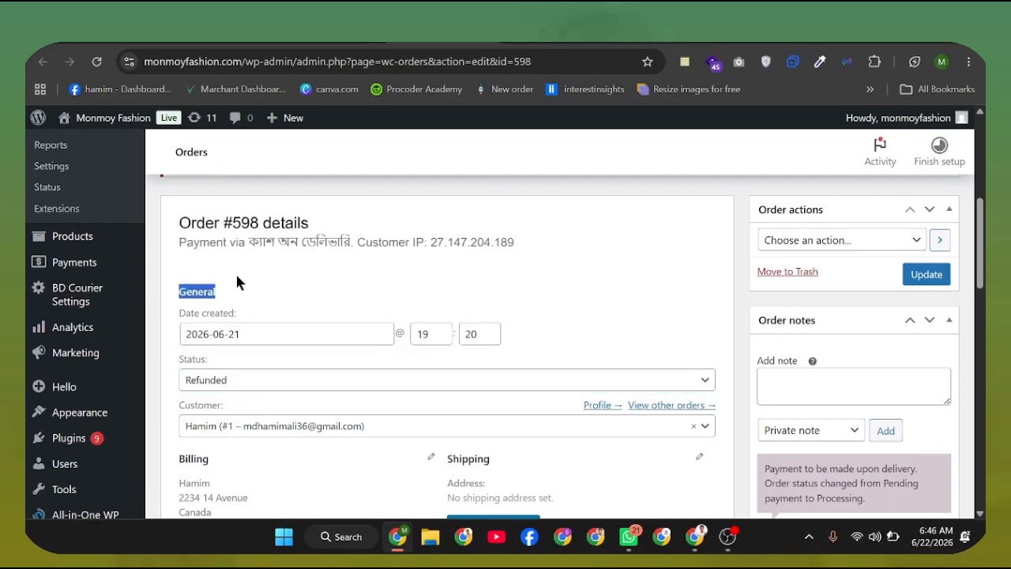
{"action": "left_click", "coordinate": [259, 385]}
{"action": "left_click", "coordinate": [260, 385]}
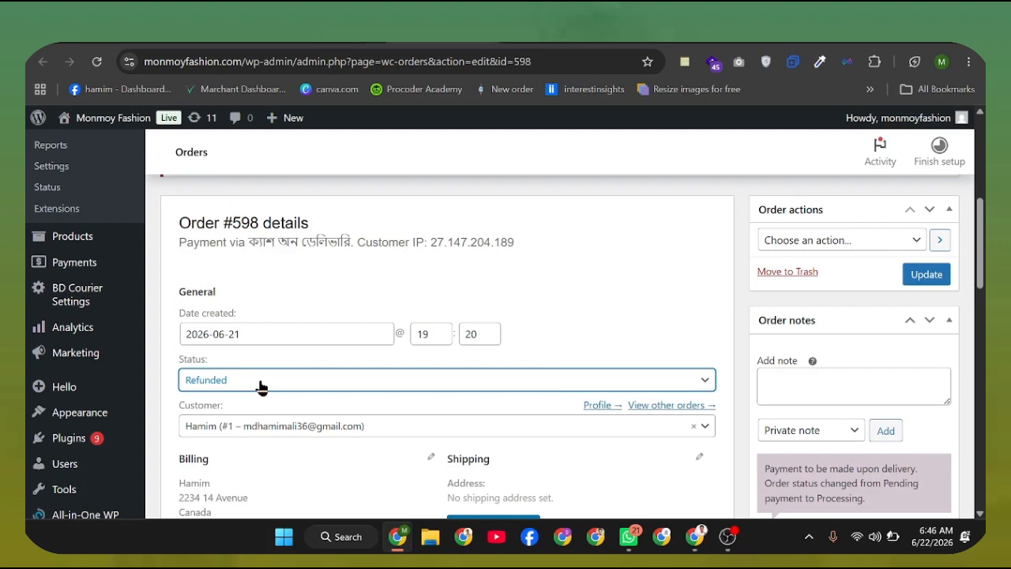
{"action": "left_click", "coordinate": [261, 385]}
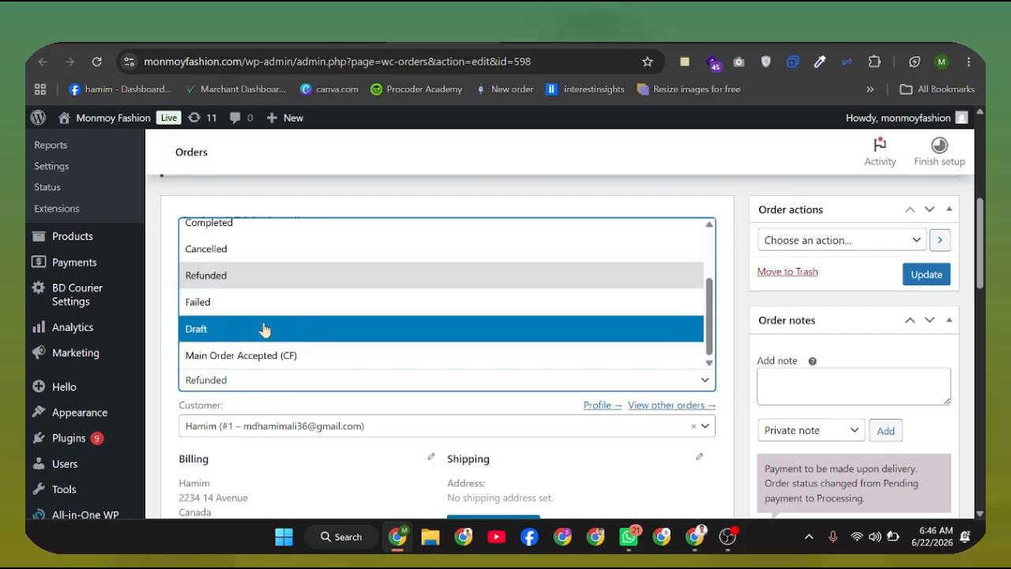
{"action": "scroll", "coordinate": [264, 327], "scroll_direction": "up", "scroll_amount": 1}
{"action": "scroll", "coordinate": [261, 326], "scroll_direction": "down", "scroll_amount": 1}
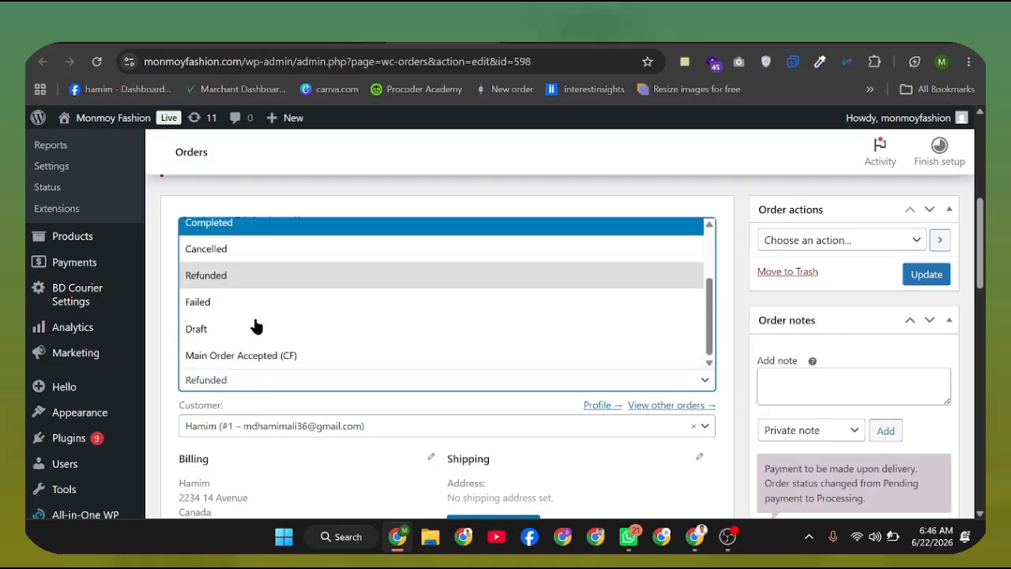
{"action": "left_click", "coordinate": [262, 251]}
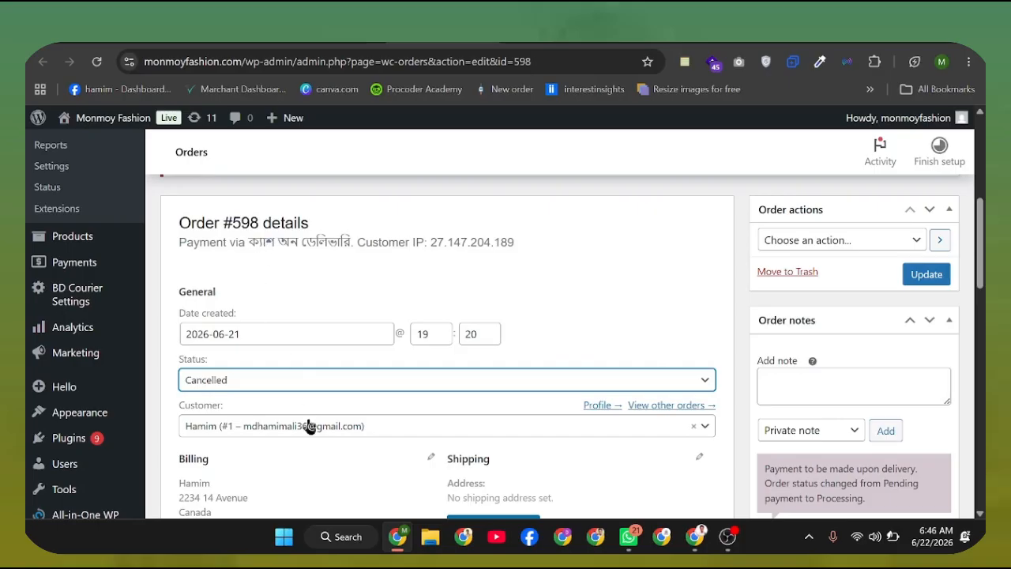
Set the newest order's status to Pending payment, update the order, and reload the orders list.
{"action": "left_click", "coordinate": [242, 381]}
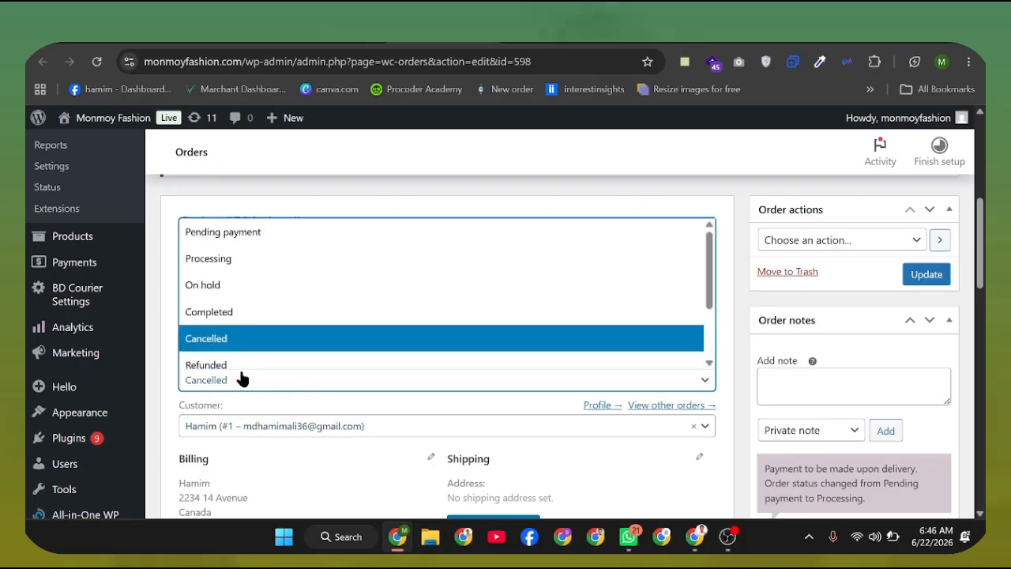
{"action": "left_click", "coordinate": [226, 236]}
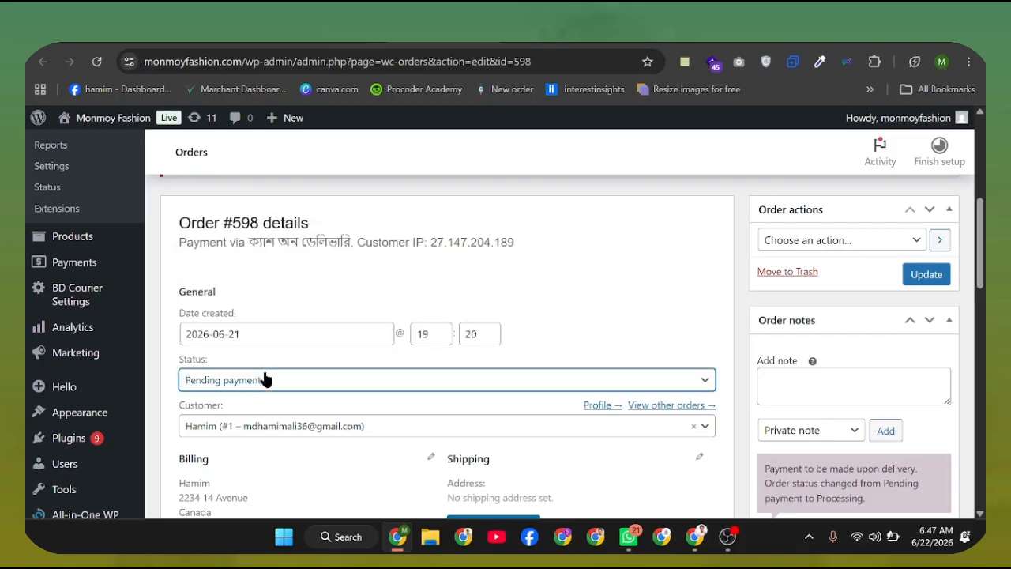
{"action": "left_click", "coordinate": [908, 275]}
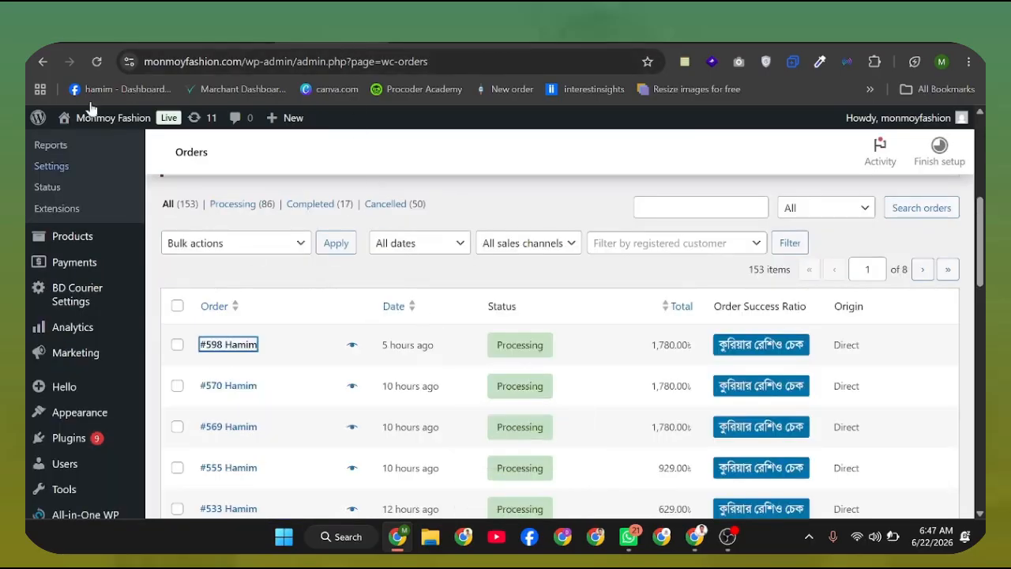
{"action": "left_click", "coordinate": [96, 61]}
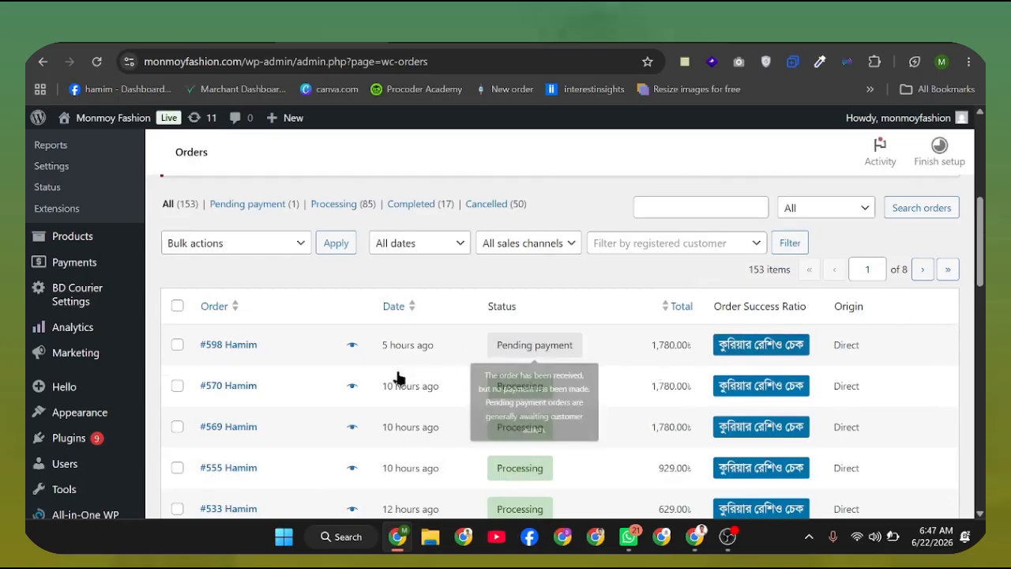
Open the edit page of the second order in the list and go to its general details.
{"action": "right_click", "coordinate": [239, 390]}
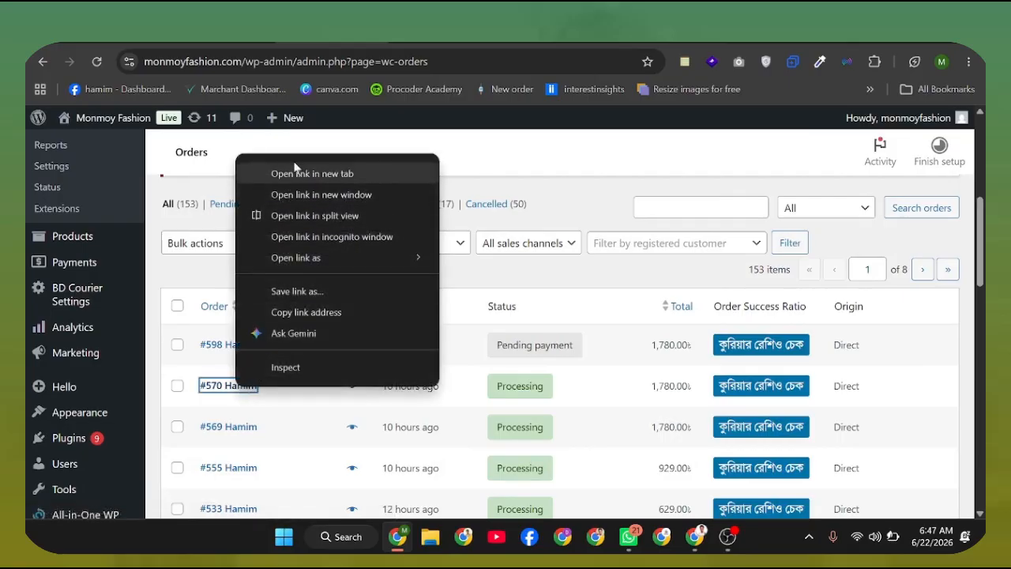
{"action": "left_click", "coordinate": [294, 174]}
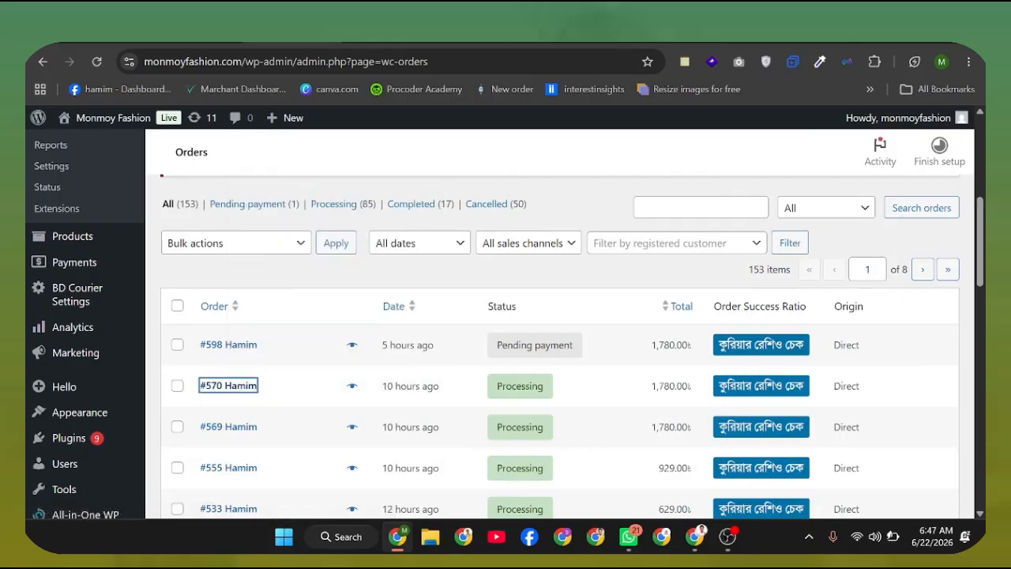
{"action": "left_click", "coordinate": [386, 40]}
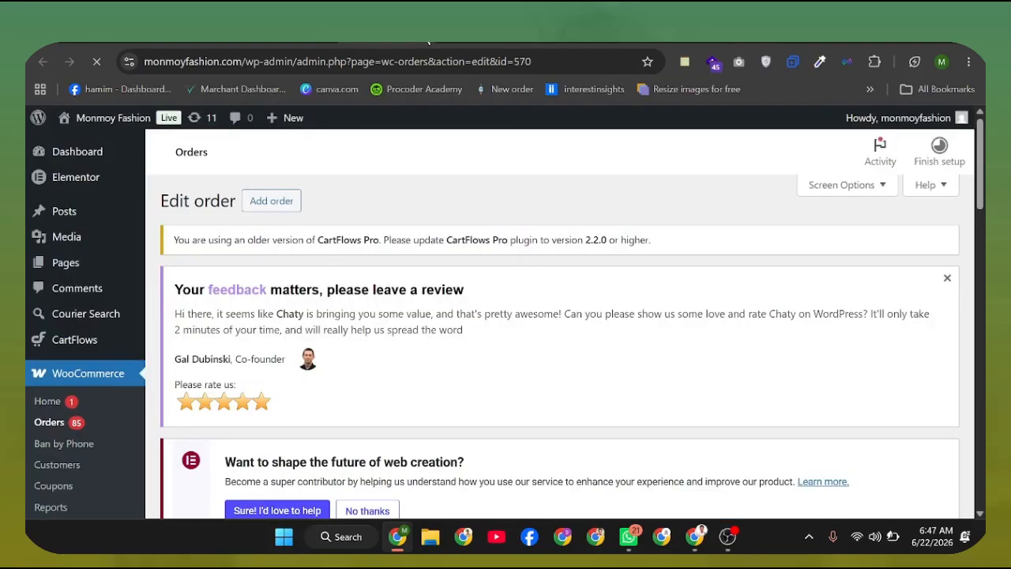
{"action": "left_click", "coordinate": [428, 40]}
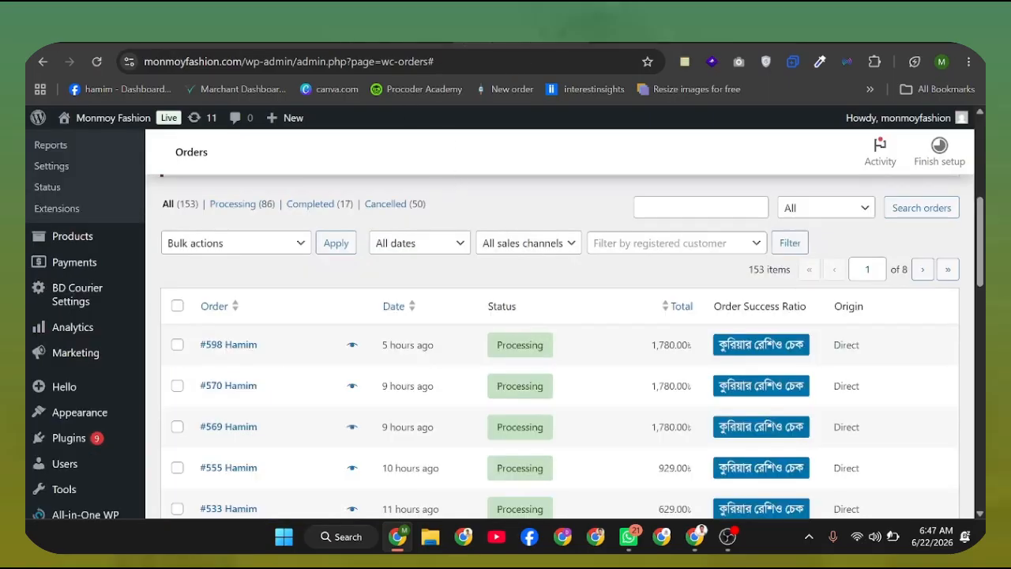
{"action": "left_click", "coordinate": [428, 40]}
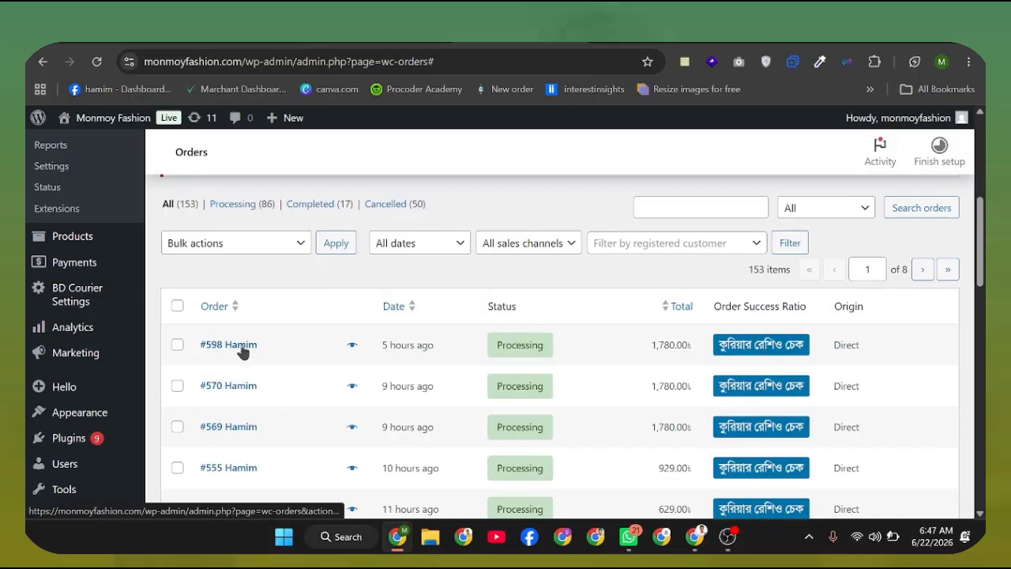
{"action": "left_click", "coordinate": [228, 387]}
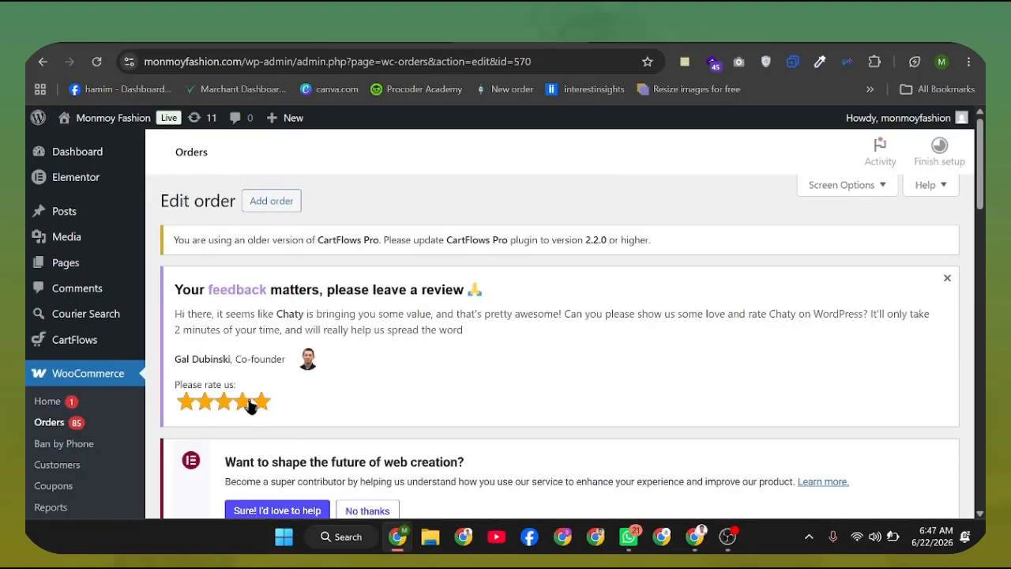
{"action": "scroll", "coordinate": [270, 368], "scroll_direction": "down", "scroll_amount": 10}
{"action": "scroll", "coordinate": [270, 369], "scroll_direction": "up", "scroll_amount": 10}
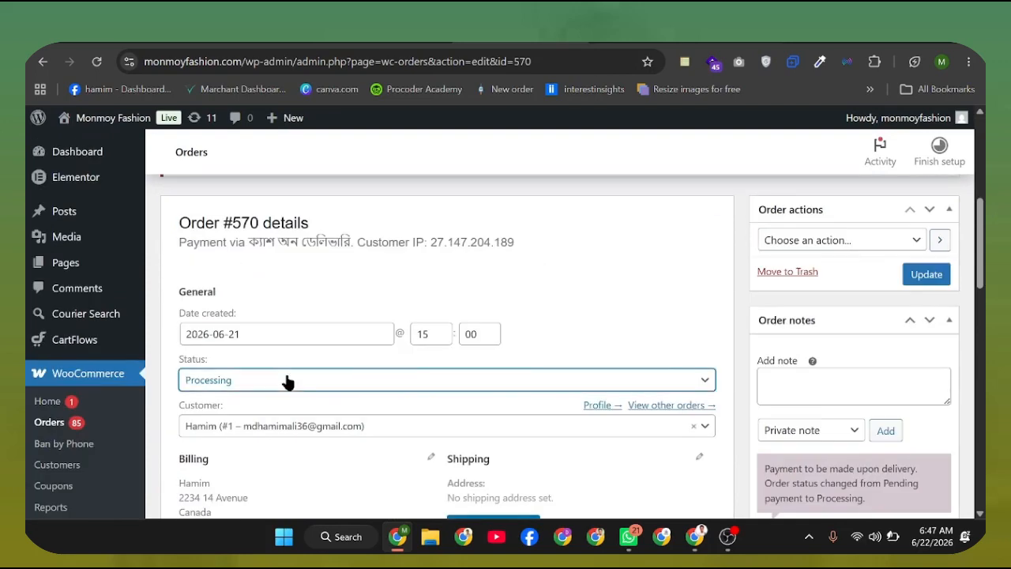
Set the second order's status to On hold, check its billing and shipping details, and update the order.
{"action": "left_click", "coordinate": [286, 380]}
{"action": "left_click", "coordinate": [246, 294]}
{"action": "scroll", "coordinate": [542, 409], "scroll_direction": "down", "scroll_amount": 5}
{"action": "scroll", "coordinate": [508, 394], "scroll_direction": "up", "scroll_amount": 5}
{"action": "scroll", "coordinate": [940, 239], "scroll_direction": "down", "scroll_amount": 2}
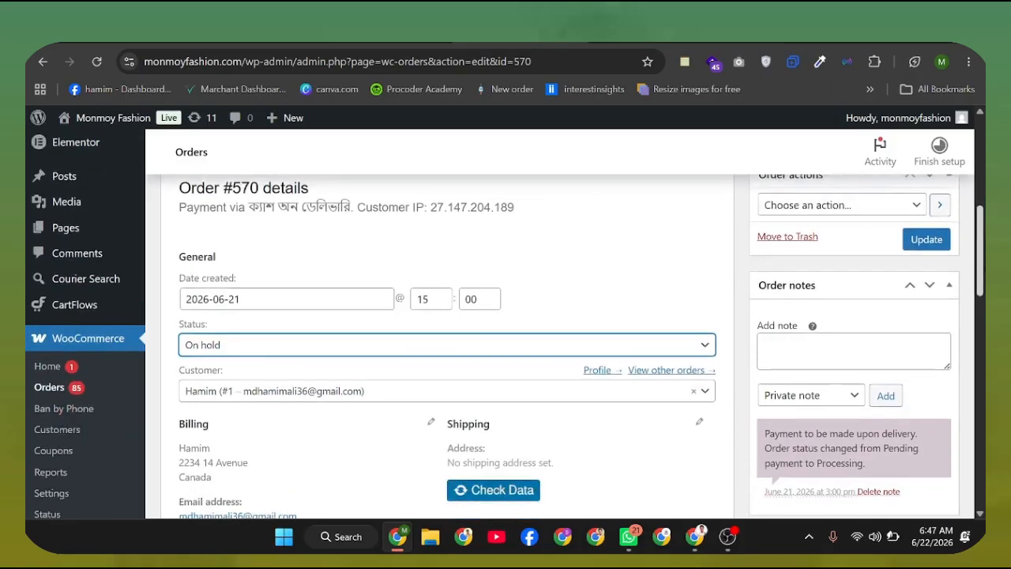
{"action": "left_click_drag", "start_coordinate": [177, 309], "coordinate": [248, 348]}
{"action": "left_click", "coordinate": [245, 363]}
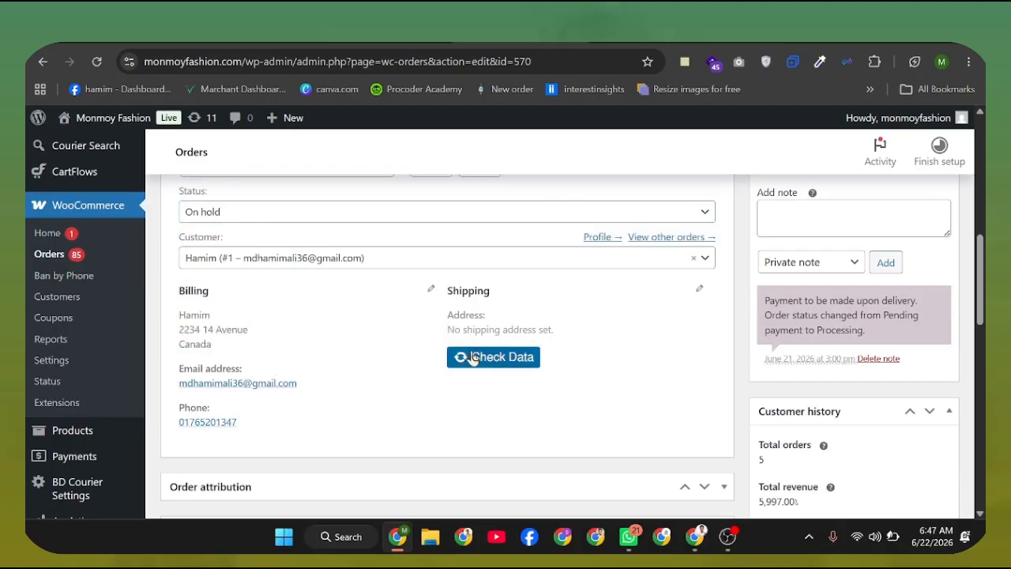
{"action": "scroll", "coordinate": [537, 329], "scroll_direction": "up", "scroll_amount": 5}
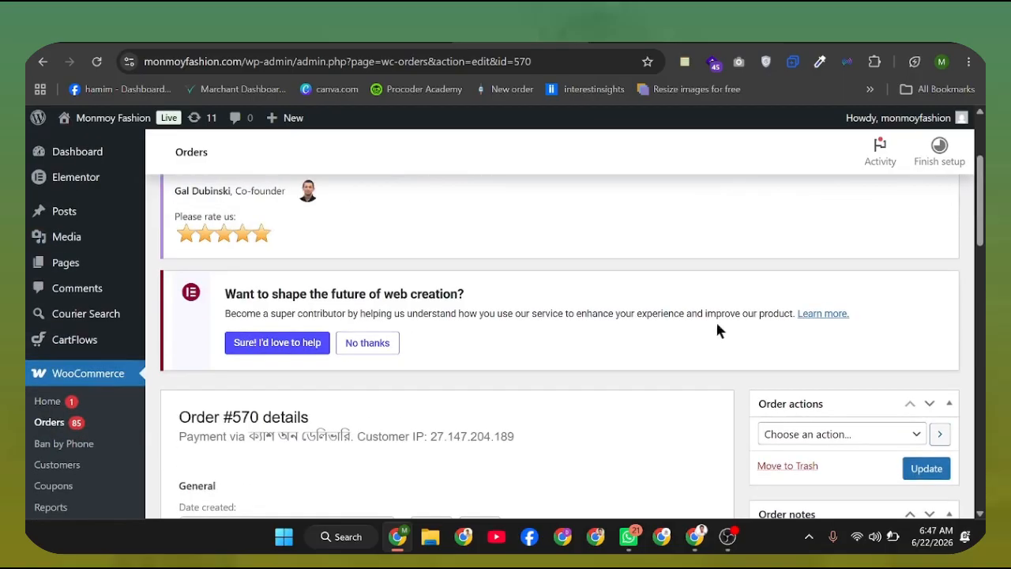
{"action": "left_click", "coordinate": [925, 467]}
Return to the orders list, reload it to check the statuses, and open the On hold order.
{"action": "left_click", "coordinate": [381, 36]}
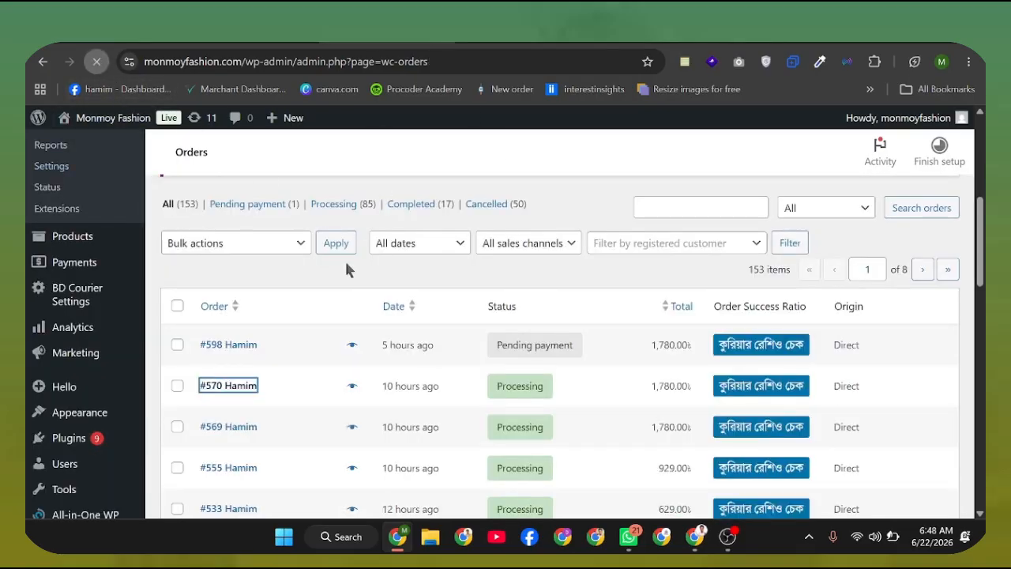
{"action": "scroll", "coordinate": [477, 421], "scroll_direction": "down", "scroll_amount": 7}
{"action": "scroll", "coordinate": [553, 337], "scroll_direction": "up", "scroll_amount": 7}
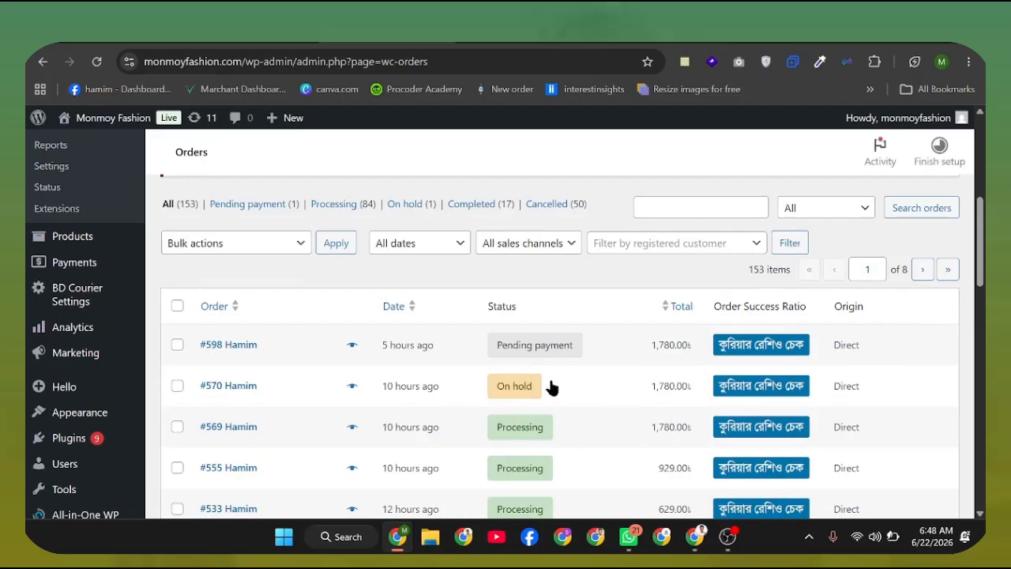
{"action": "left_click", "coordinate": [510, 386]}
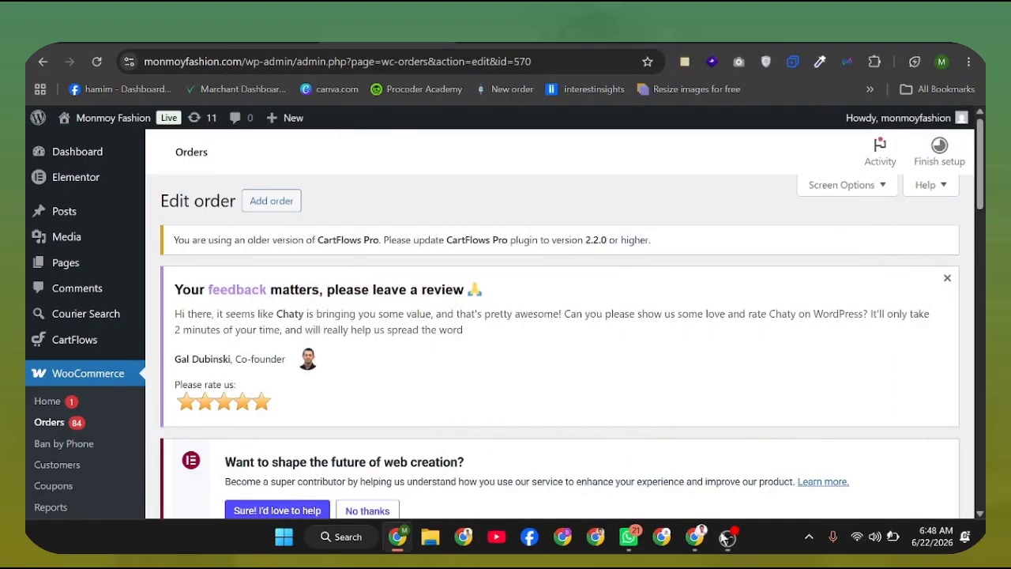
{"action": "left_click", "coordinate": [725, 537]}
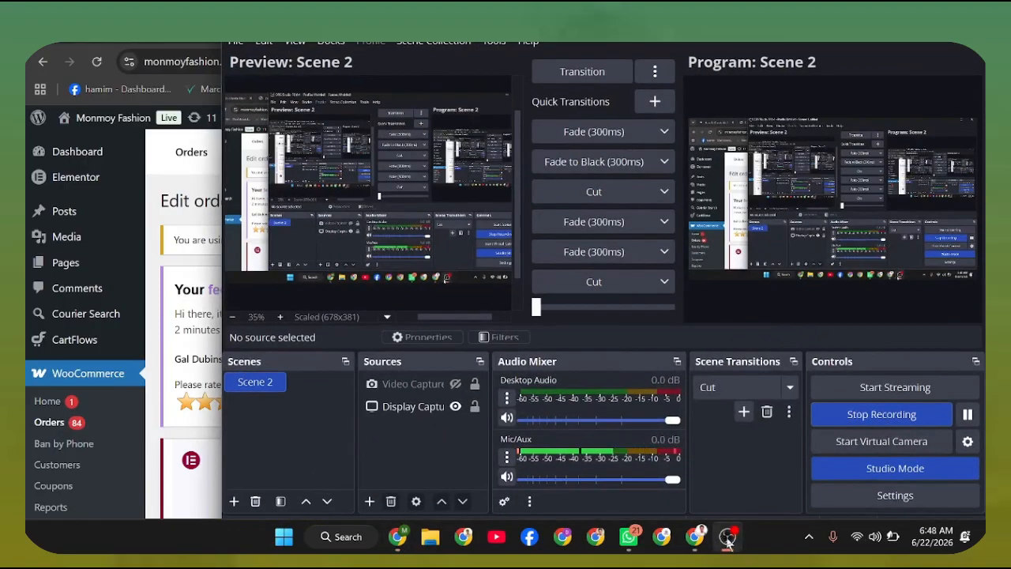
{"action": "left_click", "coordinate": [899, 45]}
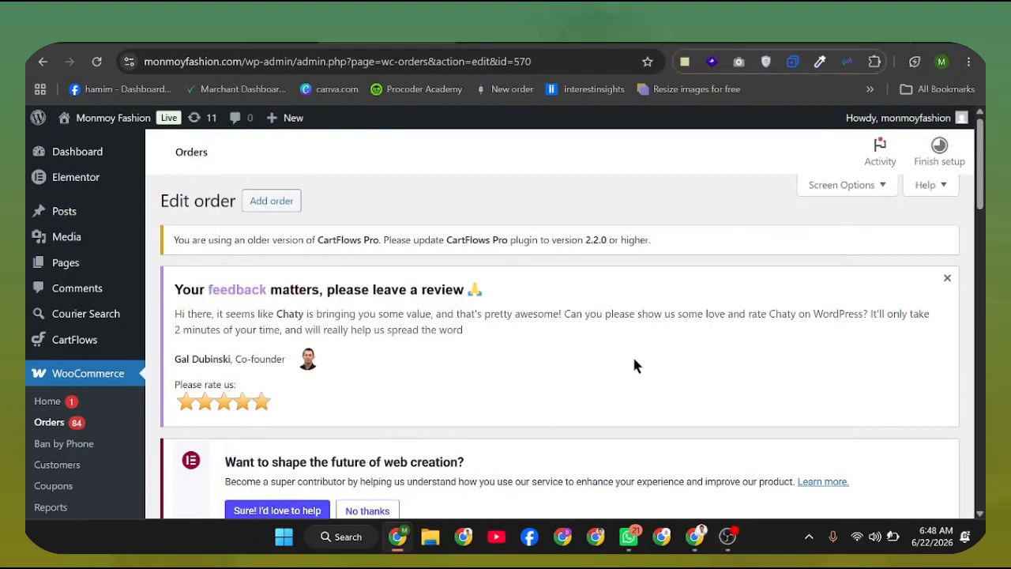
Leave the order's edit page and open the page for adding new plugins, down to the plugin search.
{"action": "scroll", "coordinate": [545, 371], "scroll_direction": "down", "scroll_amount": 5}
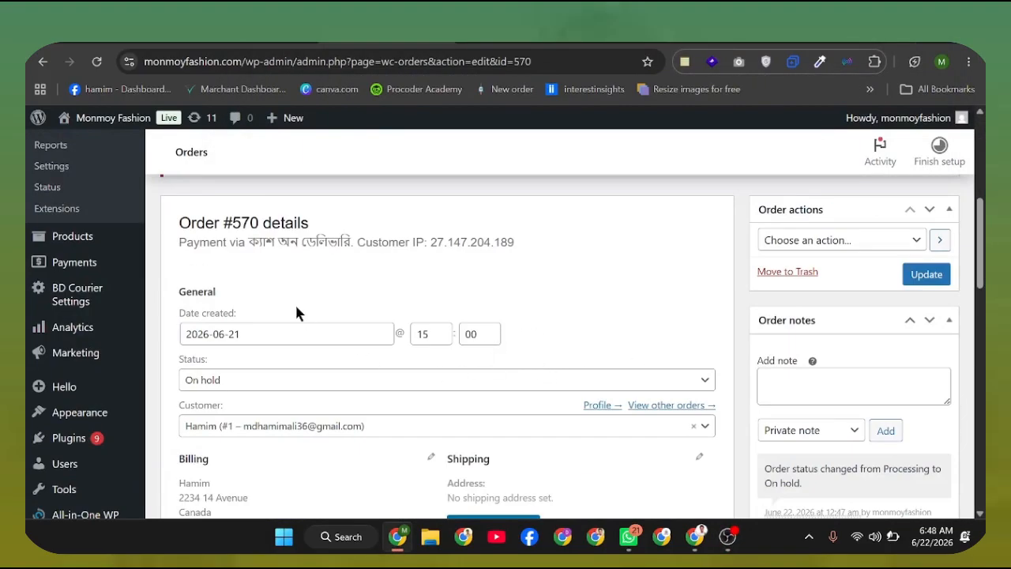
{"action": "mouse_move", "coordinate": [98, 438]}
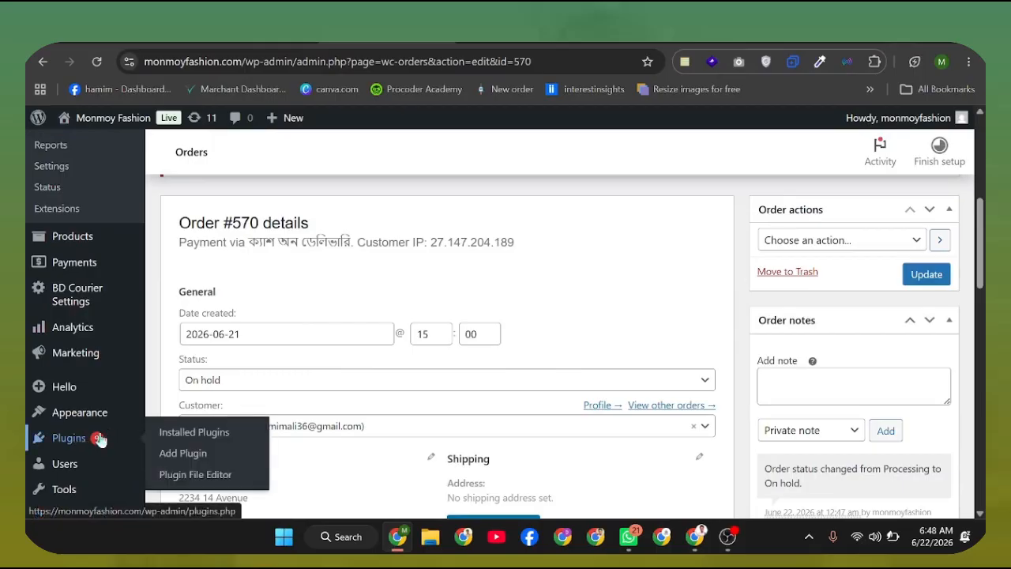
{"action": "left_click", "coordinate": [183, 452]}
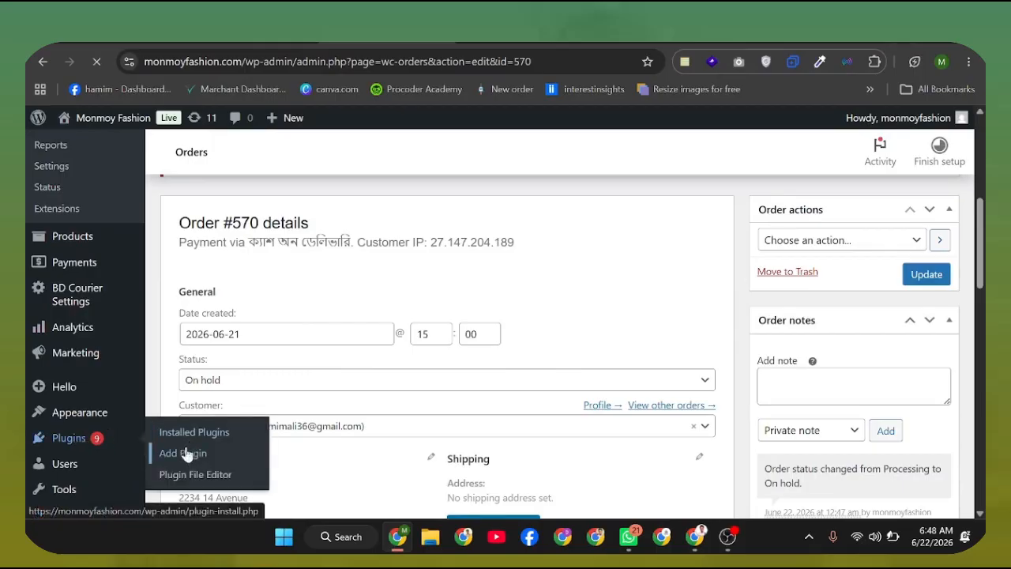
{"action": "scroll", "coordinate": [460, 316], "scroll_direction": "down", "scroll_amount": 5}
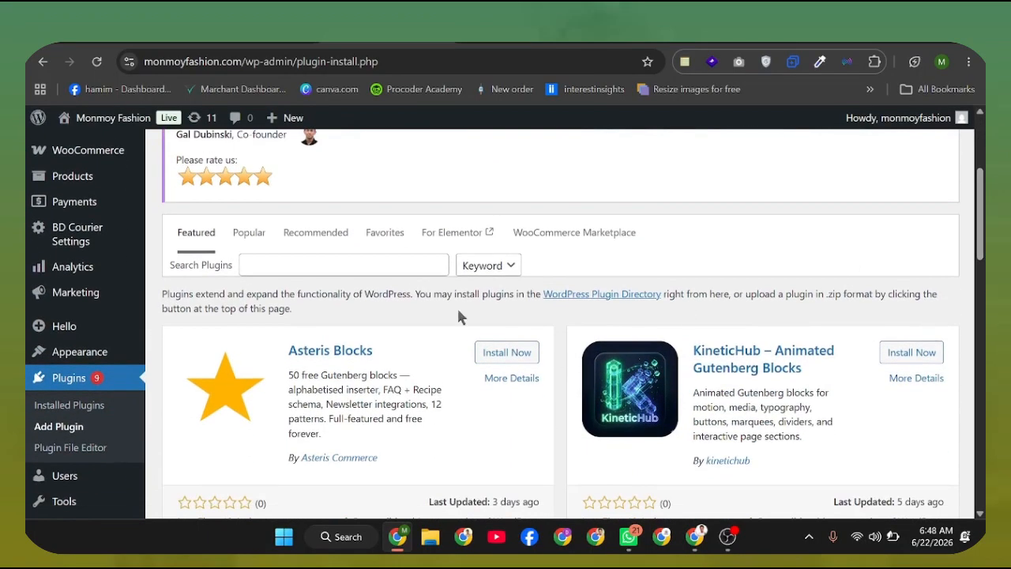
Search the plugin directory for "coustom order status".
{"action": "left_click", "coordinate": [399, 266]}
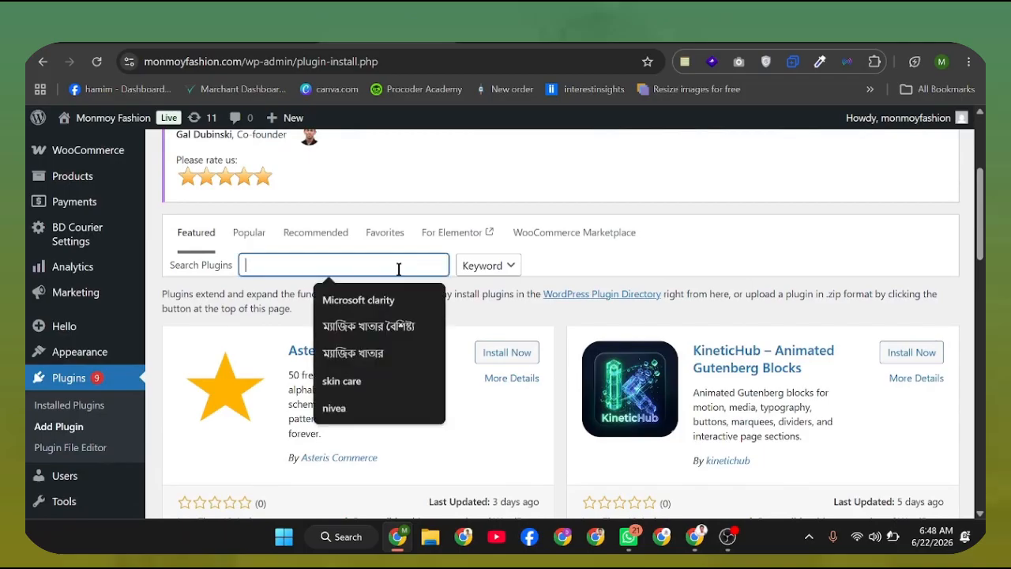
{"action": "type", "text": "coust"}
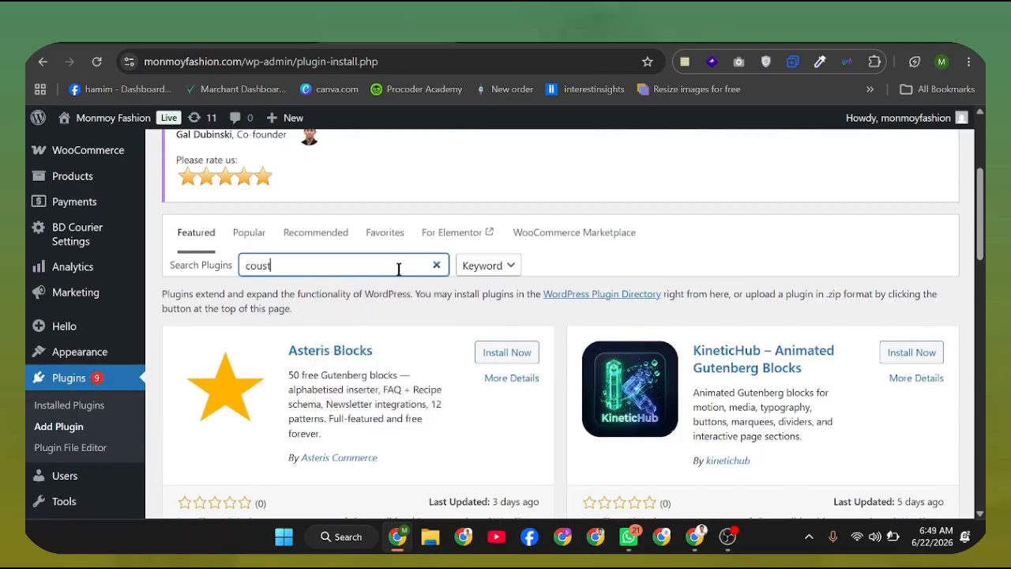
{"action": "type", "text": "om"}
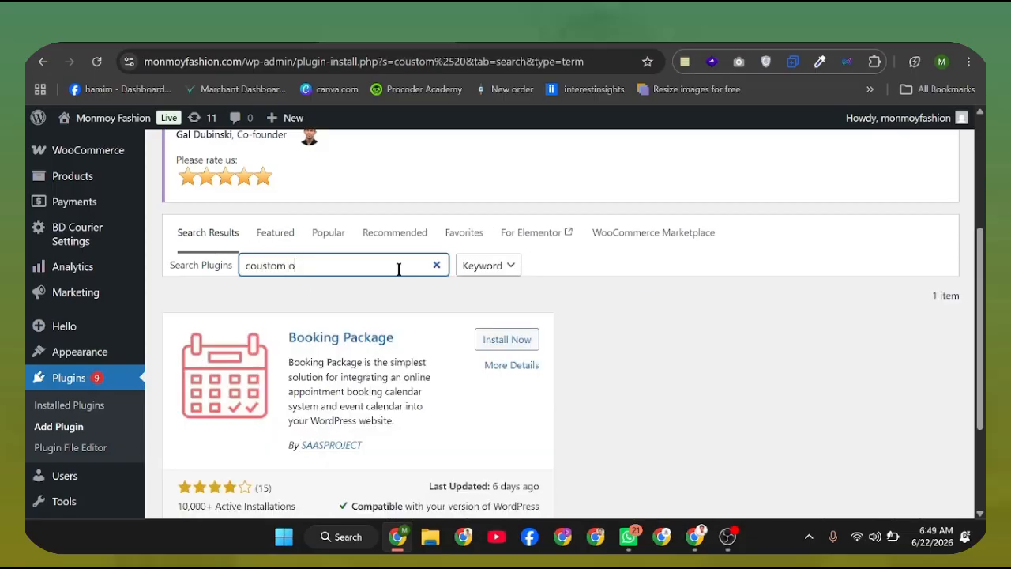
{"action": "type", "text": " order st"}
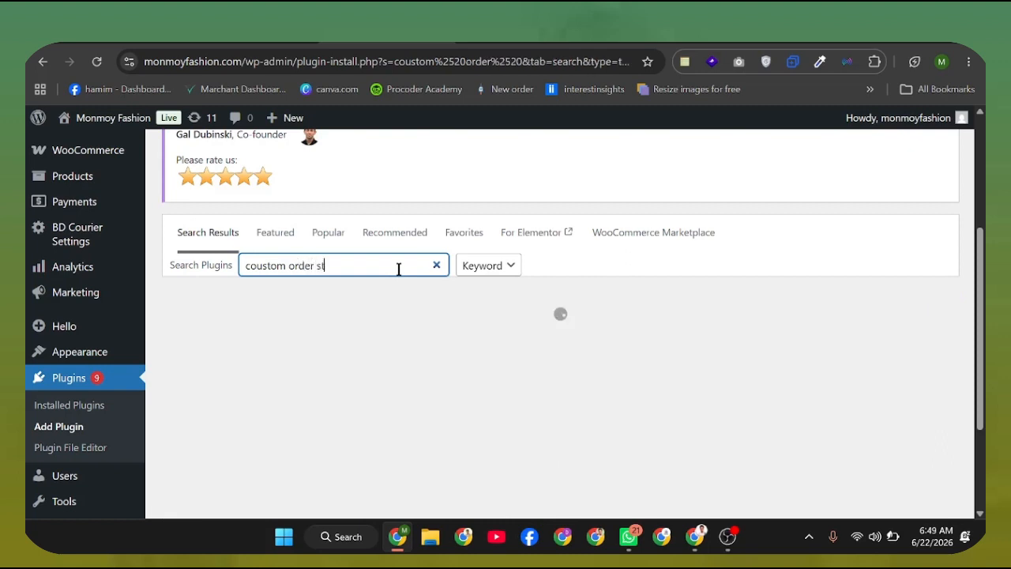
{"action": "type", "text": "atus"}
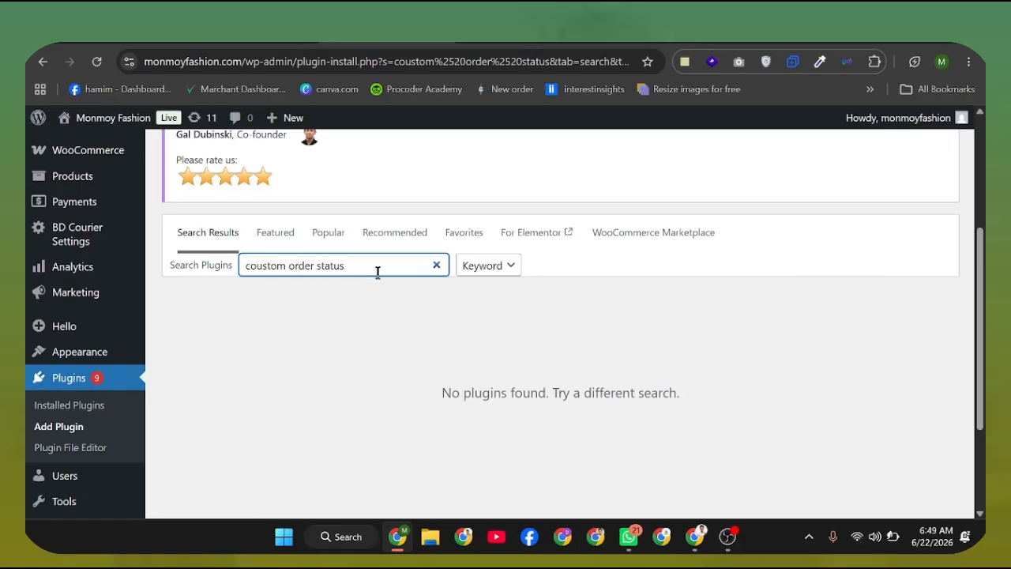
Shorten the plugin search keyword to "order status" by removing the misspelled first word.
{"action": "key", "text": "BackSpace"}
{"action": "key", "text": "BackSpace"}
{"action": "key", "text": "BackSpace"}
{"action": "key", "text": "BackSpace"}
{"action": "key", "text": "BackSpace"}
{"action": "key", "text": "BackSpace"}
{"action": "key", "text": "BackSpace"}
{"action": "key", "text": "BackSpace"}
{"action": "key", "text": "BackSpace"}
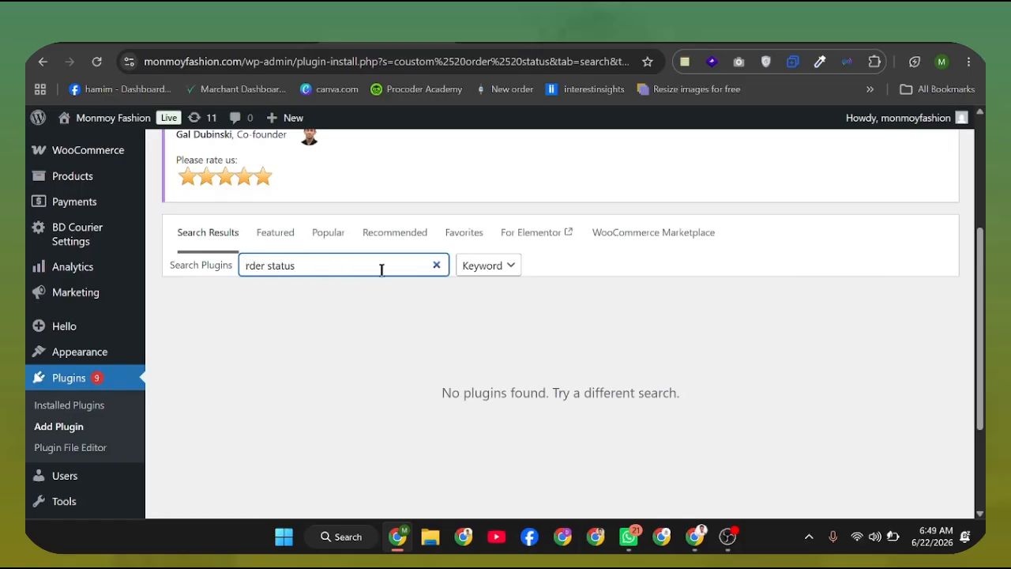
{"action": "type", "text": "o"}
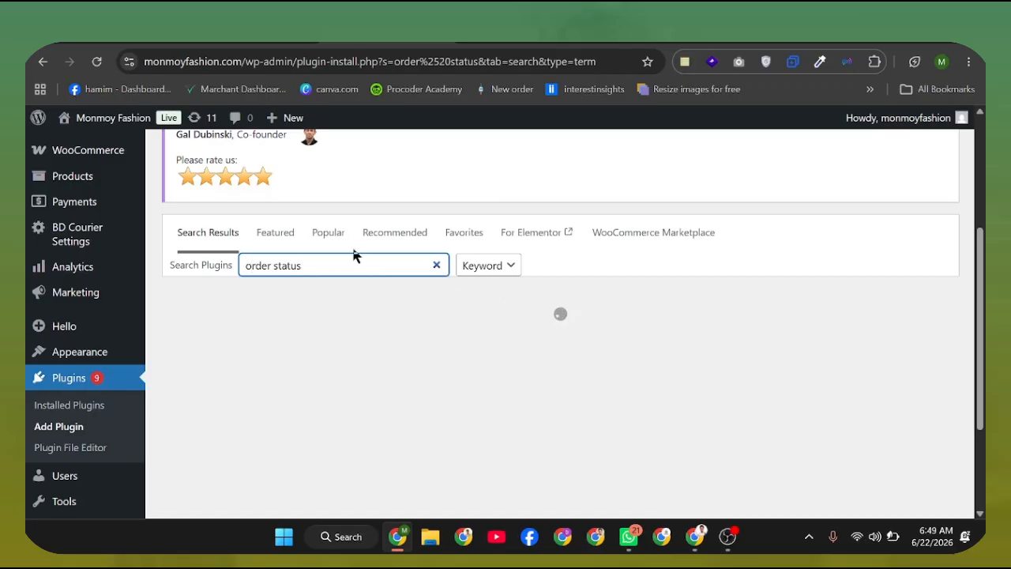
{"action": "triple_click", "coordinate": [326, 269]}
{"action": "left_click", "coordinate": [331, 268]}
{"action": "left_click", "coordinate": [887, 545]}
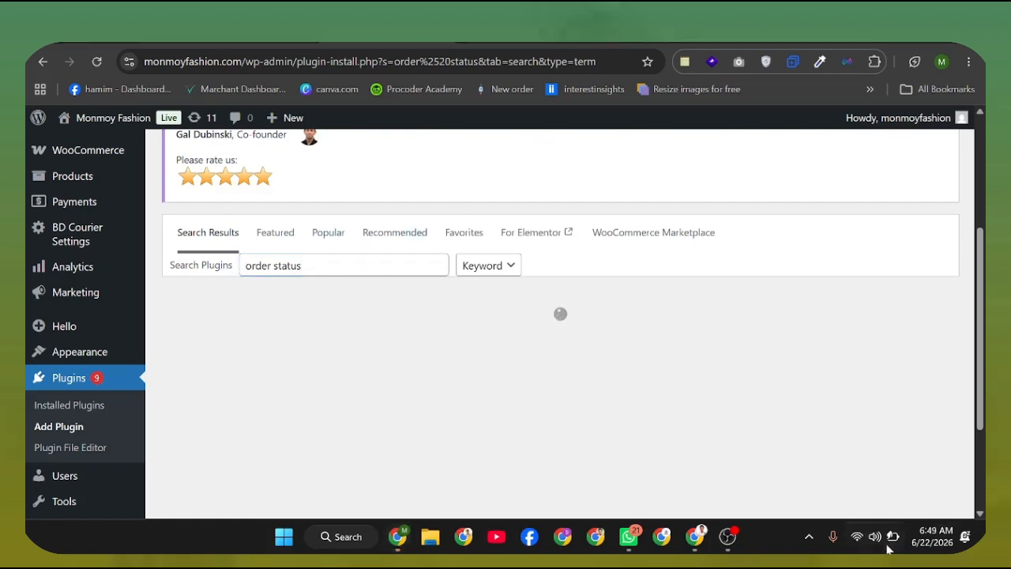
{"action": "left_click", "coordinate": [887, 545]}
{"action": "left_click", "coordinate": [872, 543]}
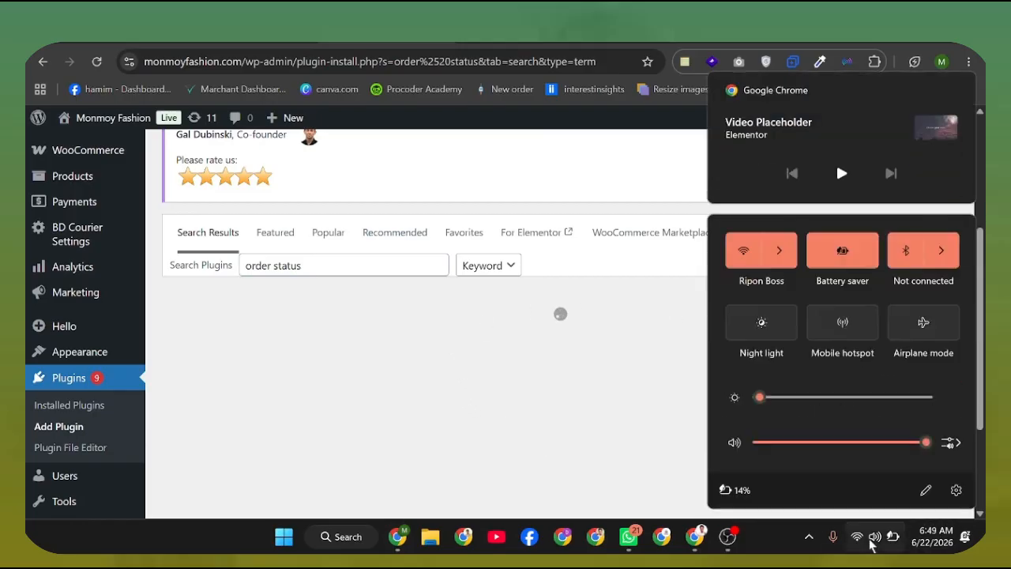
{"action": "left_click", "coordinate": [872, 543]}
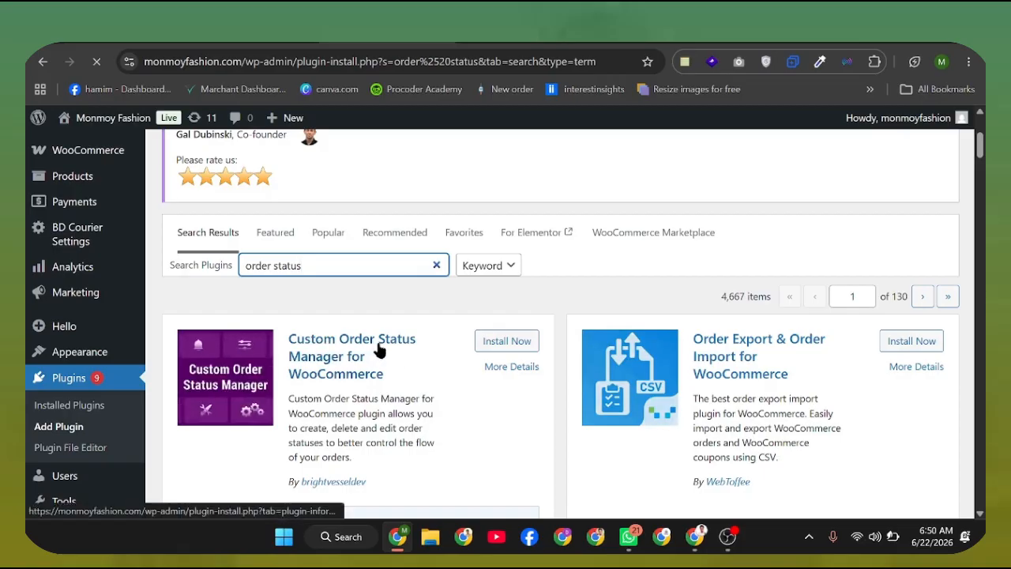
Install the Custom Order Status Manager for WooCommerce plugin, reloading the page if the installation fails, and activate it.
{"action": "left_click_drag", "start_coordinate": [398, 375], "coordinate": [331, 357]}
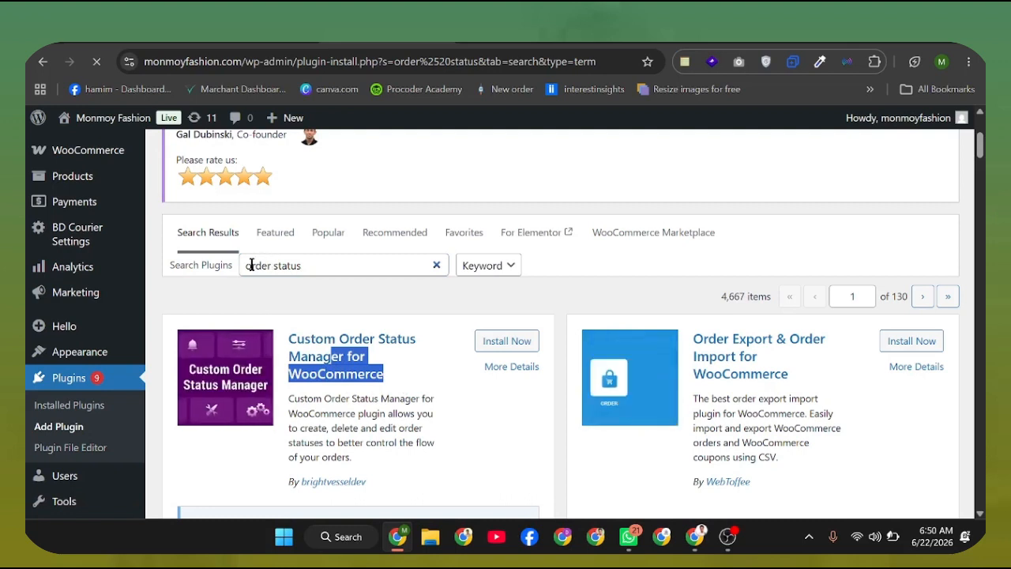
{"action": "left_click_drag", "start_coordinate": [251, 265], "coordinate": [281, 258]}
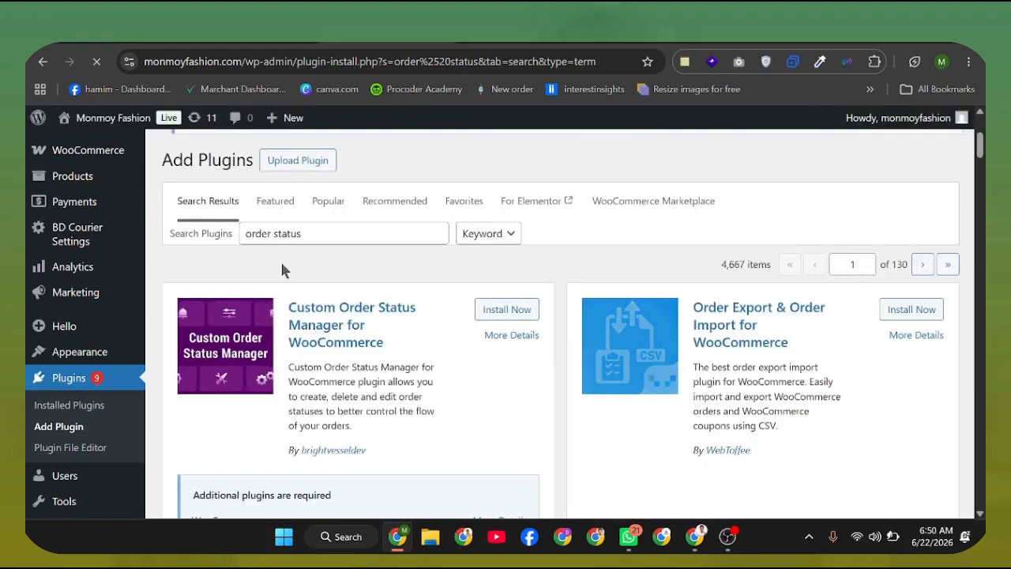
{"action": "left_click", "coordinate": [306, 265]}
{"action": "left_click", "coordinate": [332, 289]}
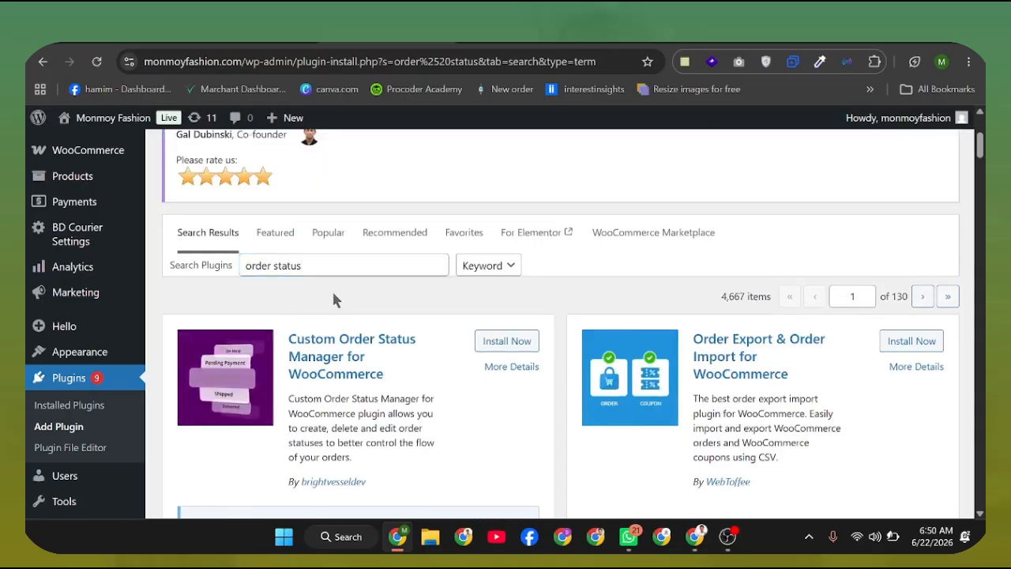
{"action": "left_click", "coordinate": [491, 340]}
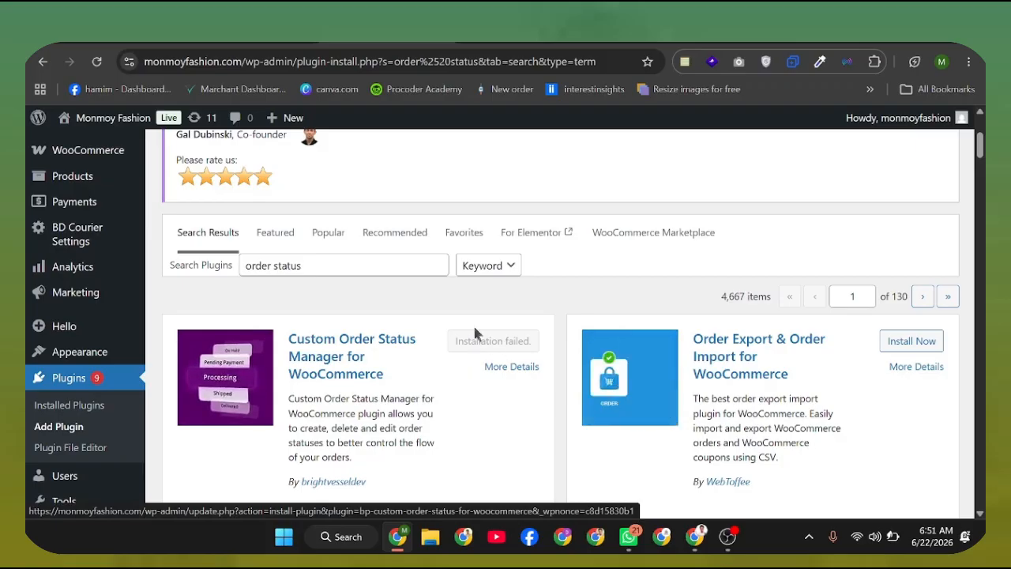
{"action": "left_click", "coordinate": [104, 65]}
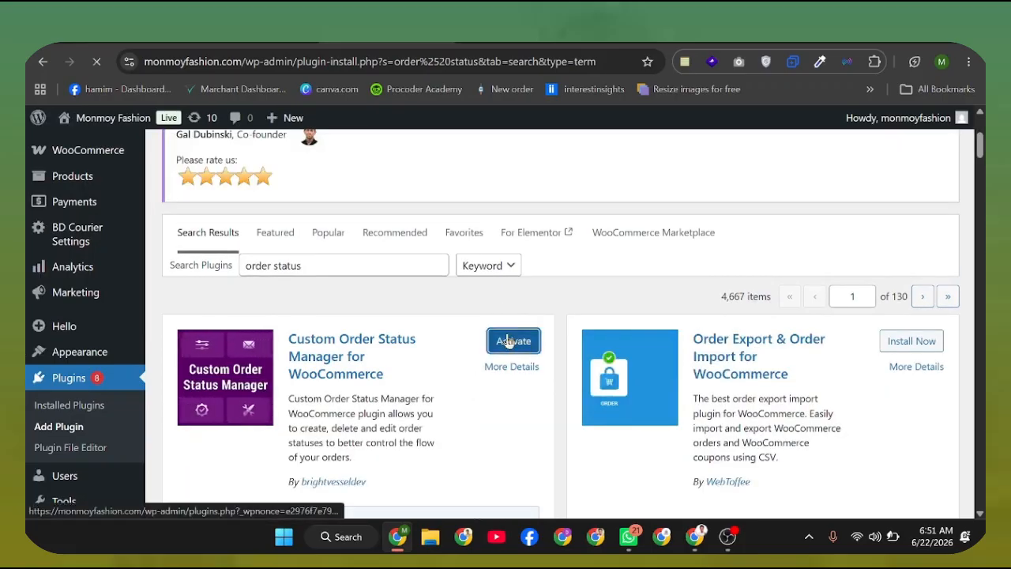
{"action": "left_click", "coordinate": [509, 340]}
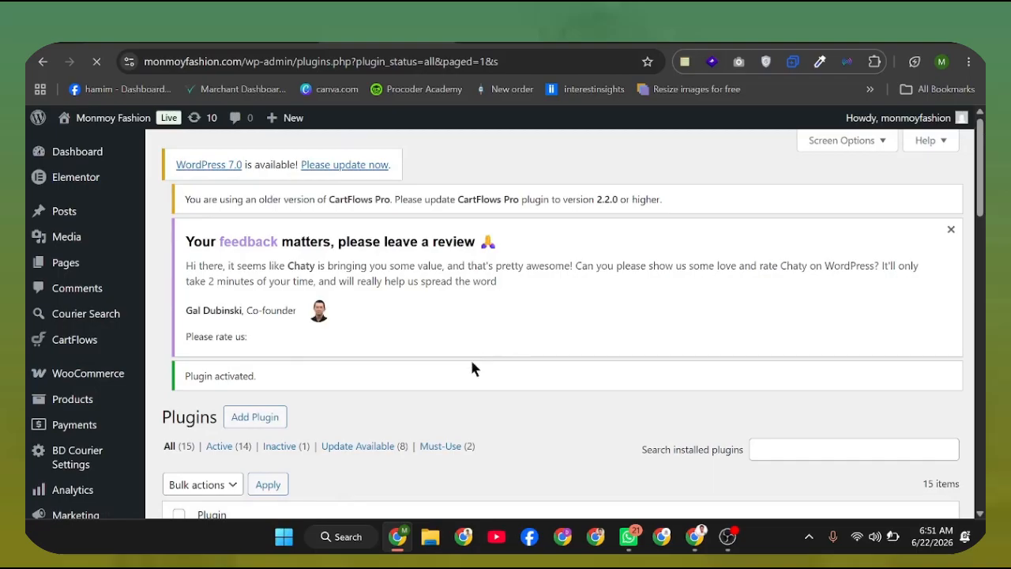
Look through the installed plugins for the Custom Order Status Manager for WooCommerce entry.
{"action": "scroll", "coordinate": [470, 360], "scroll_direction": "down", "scroll_amount": 5}
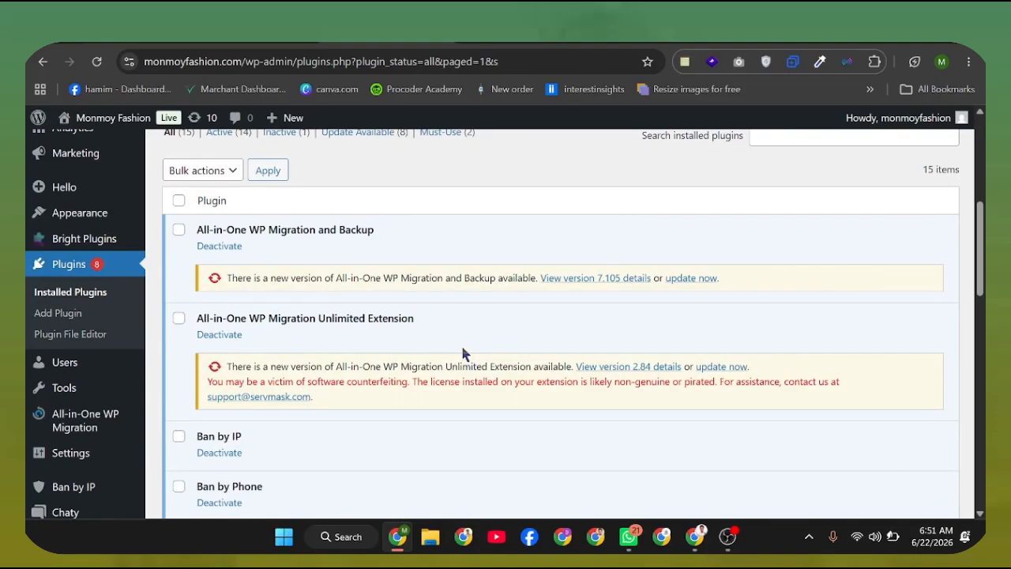
{"action": "scroll", "coordinate": [445, 355], "scroll_direction": "down", "scroll_amount": 5}
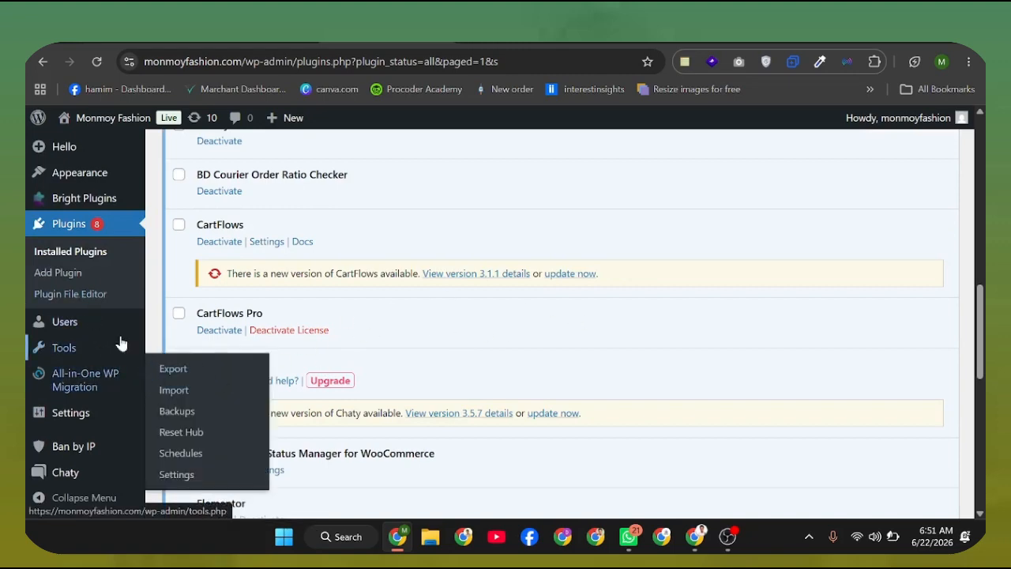
{"action": "scroll", "coordinate": [87, 343], "scroll_direction": "up", "scroll_amount": 10}
{"action": "mouse_move", "coordinate": [115, 379]}
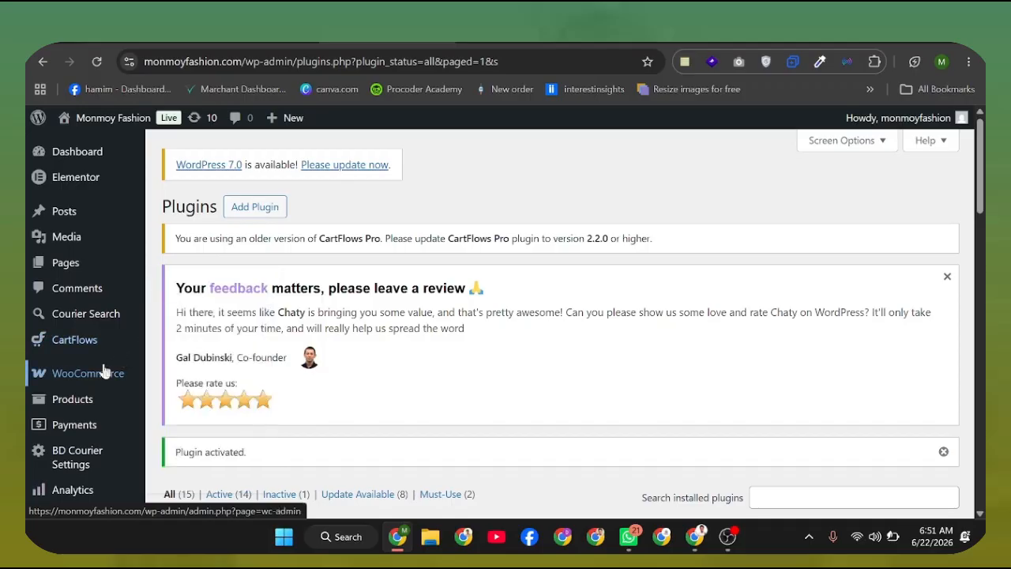
{"action": "scroll", "coordinate": [405, 340], "scroll_direction": "down", "scroll_amount": 15}
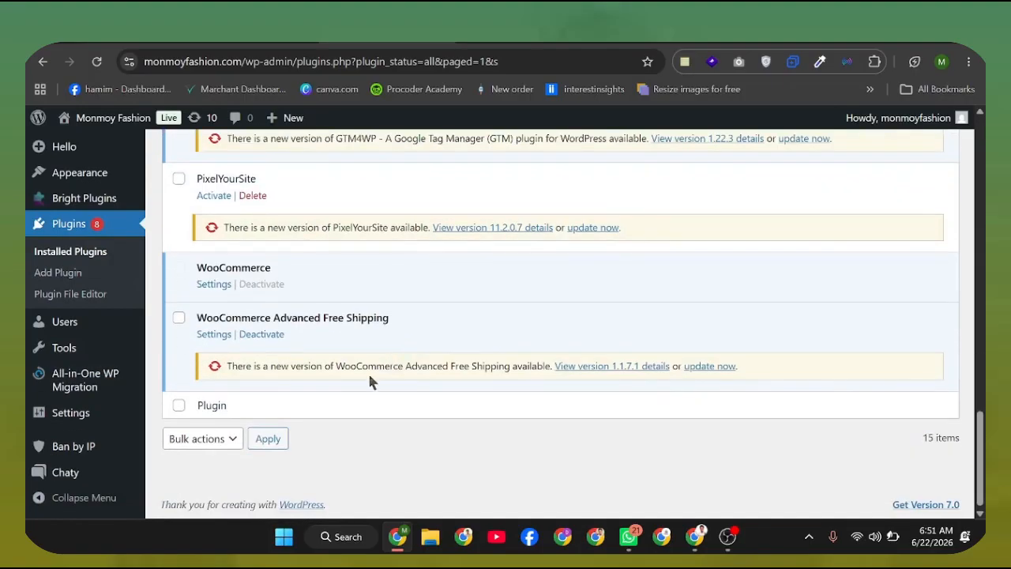
{"action": "scroll", "coordinate": [369, 376], "scroll_direction": "up", "scroll_amount": 5}
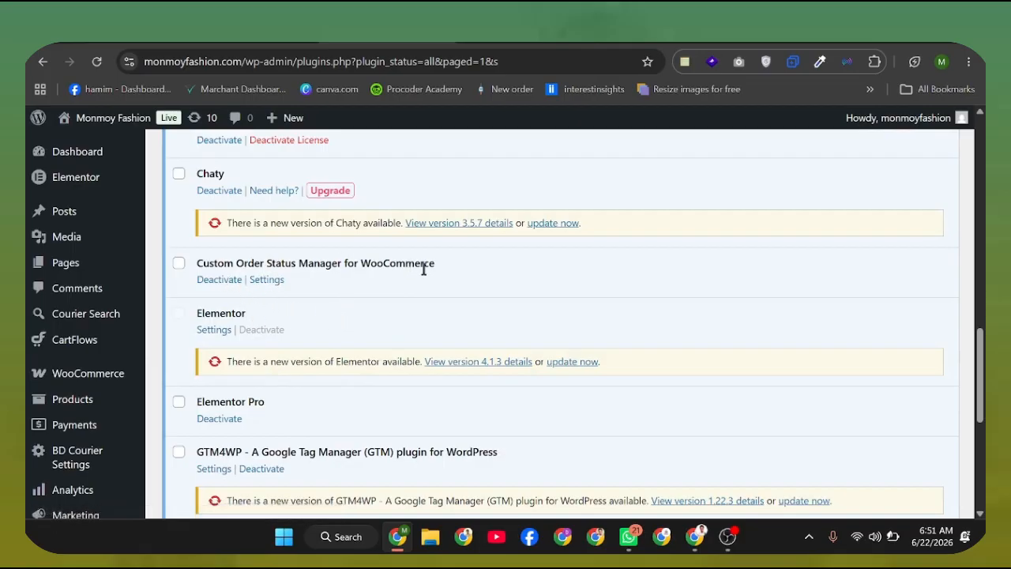
{"action": "triple_click", "coordinate": [373, 265]}
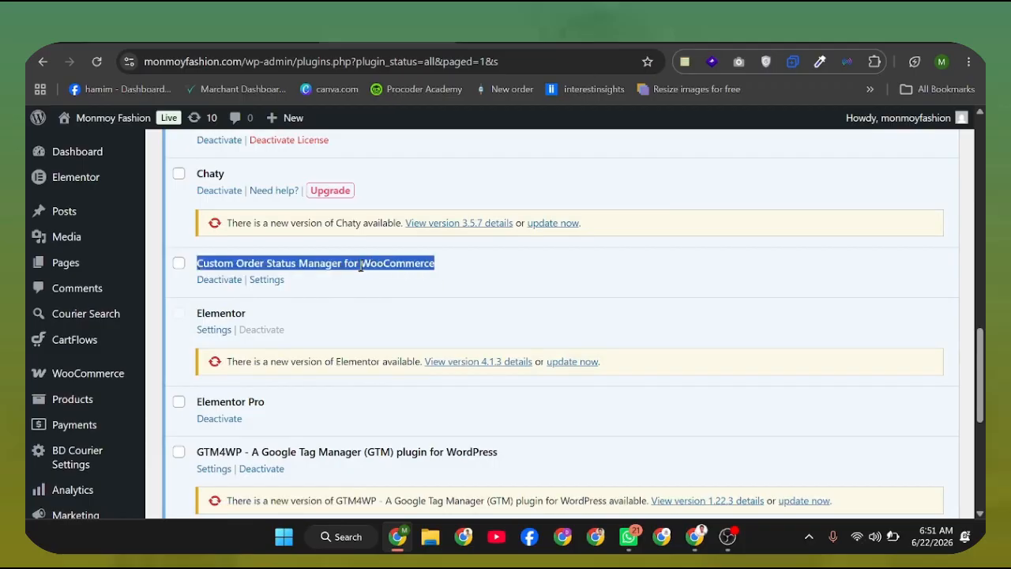
{"action": "left_click", "coordinate": [360, 266]}
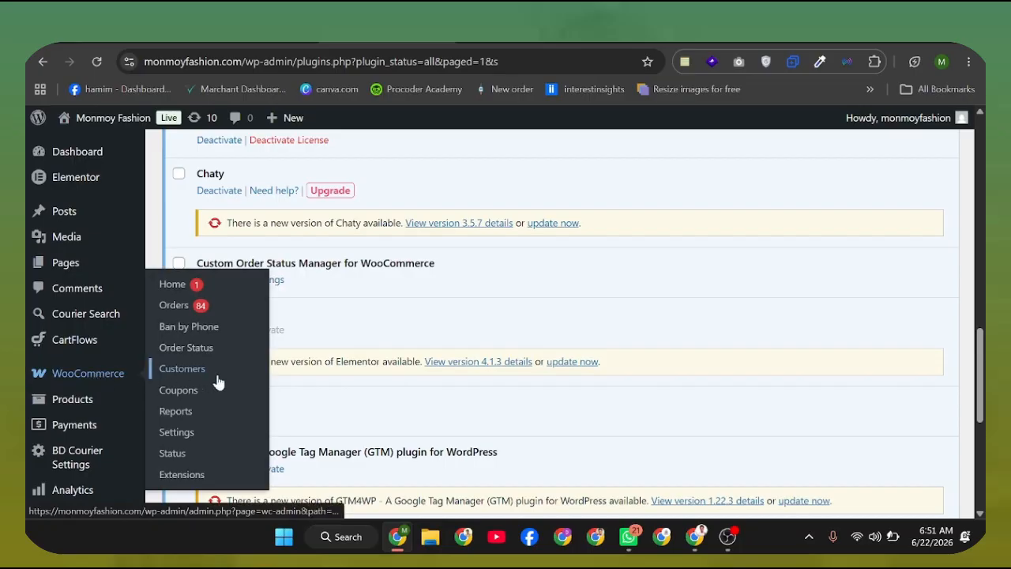
Open WooCommerce's Order Status page, start adding a new order status, and go to its name and slug fields.
{"action": "left_click", "coordinate": [187, 348]}
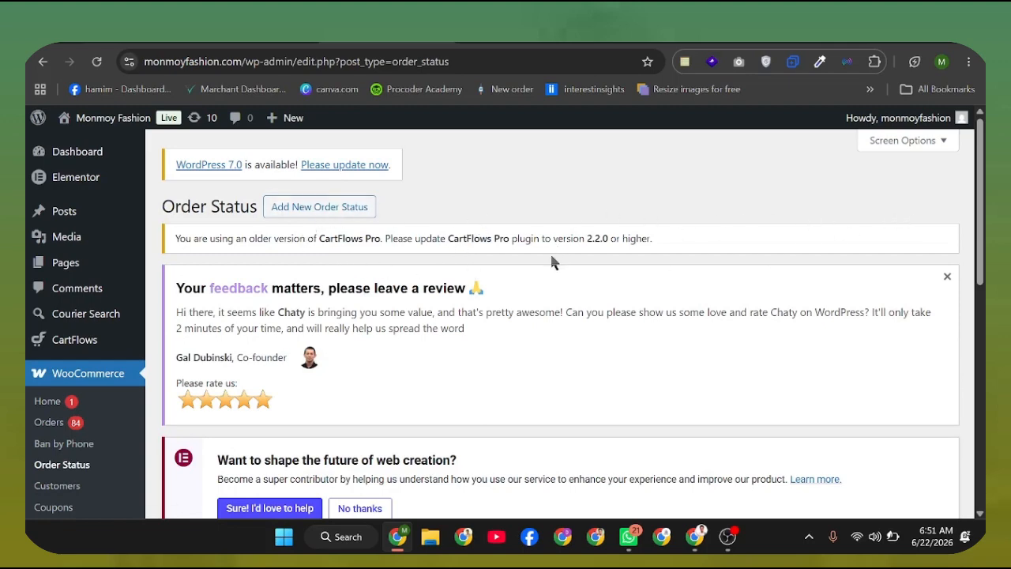
{"action": "scroll", "coordinate": [440, 317], "scroll_direction": "down", "scroll_amount": 10}
{"action": "scroll", "coordinate": [440, 317], "scroll_direction": "up", "scroll_amount": 5}
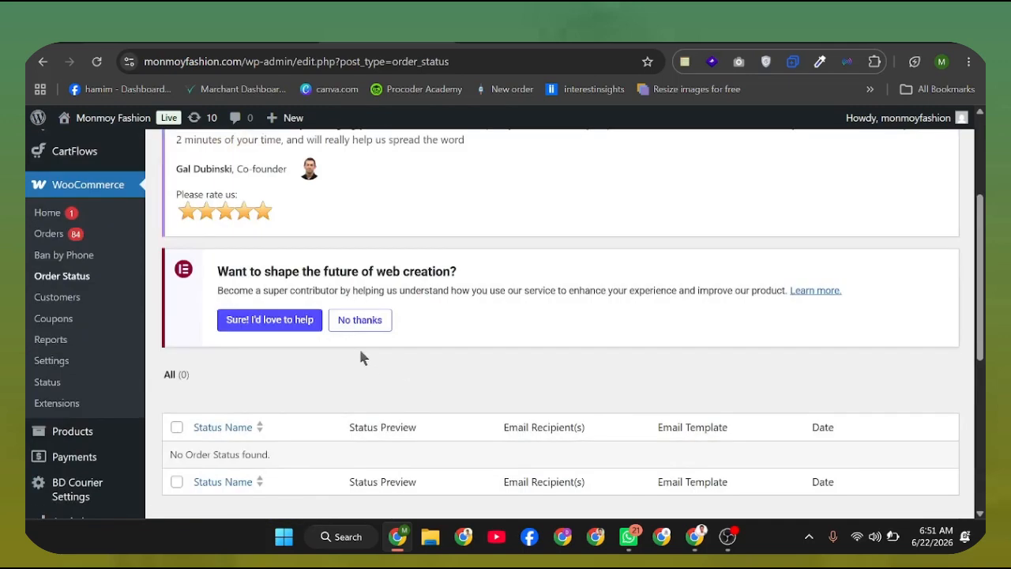
{"action": "scroll", "coordinate": [361, 358], "scroll_direction": "up", "scroll_amount": 3}
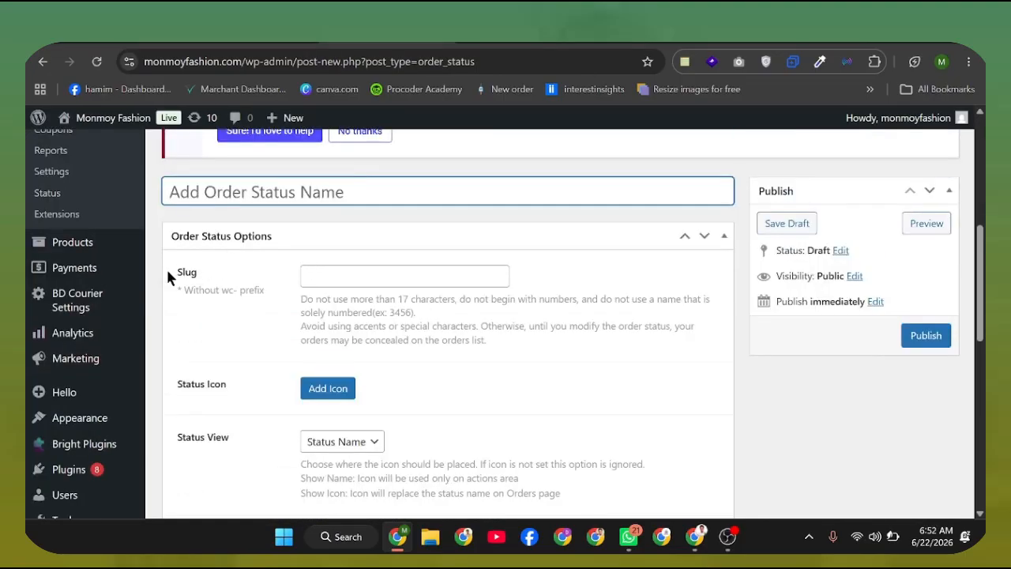
{"action": "left_click_drag", "start_coordinate": [168, 273], "coordinate": [227, 275]}
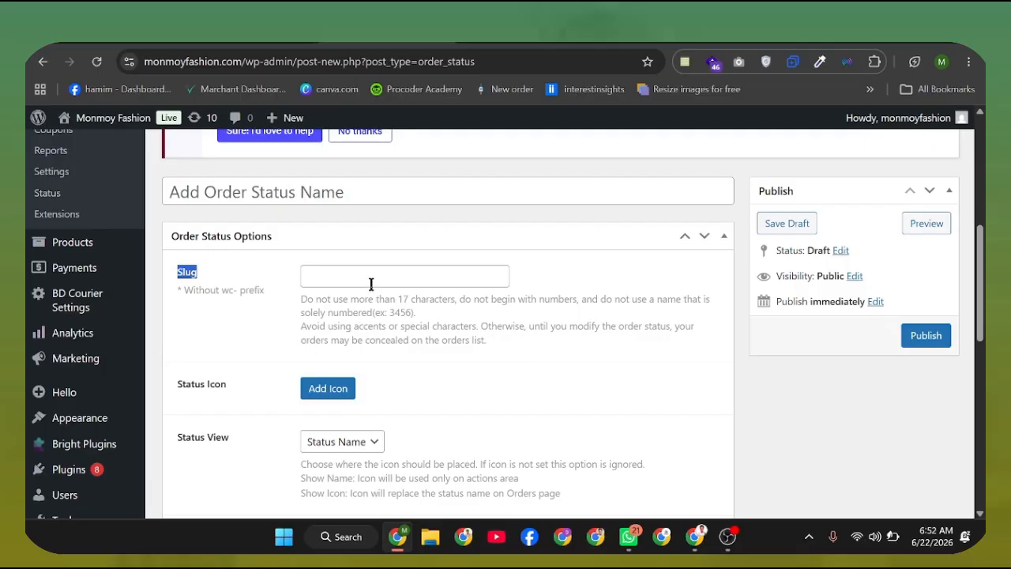
Switch to the ChatGPT order status table and review the New Order, Confirmed Order and Processing statuses with their Bengali meanings.
{"action": "left_click", "coordinate": [497, 36]}
{"action": "left_click", "coordinate": [644, 36]}
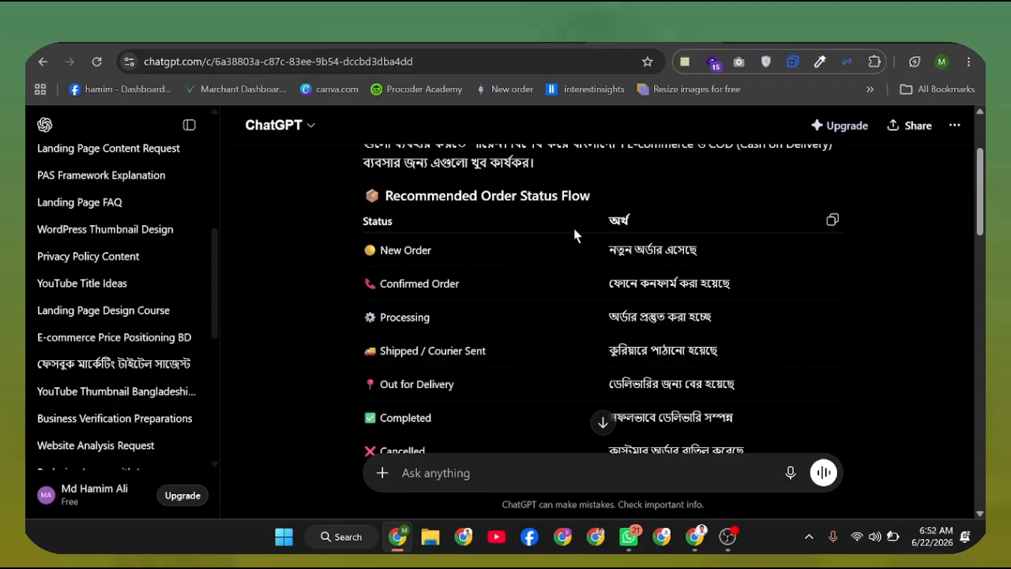
{"action": "scroll", "coordinate": [577, 236], "scroll_direction": "up", "scroll_amount": 4}
{"action": "scroll", "coordinate": [577, 236], "scroll_direction": "down", "scroll_amount": 1}
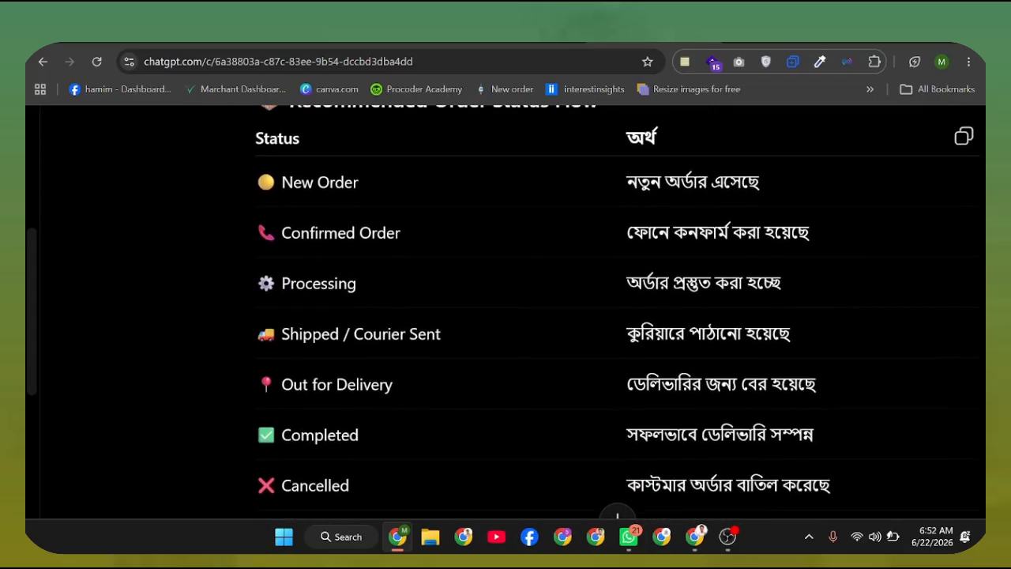
{"action": "scroll", "coordinate": [577, 235], "scroll_direction": "up", "scroll_amount": 1}
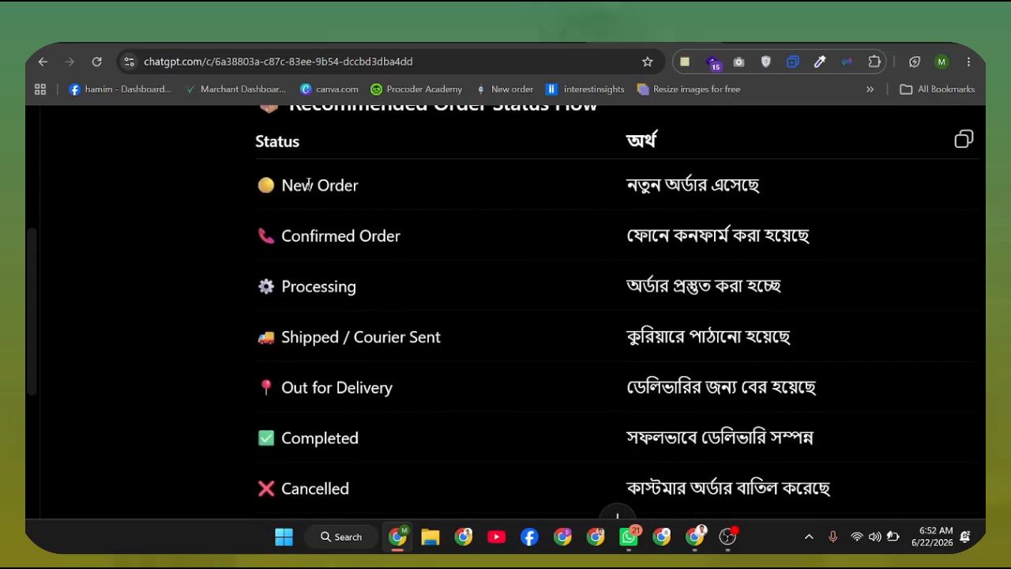
{"action": "left_click_drag", "start_coordinate": [636, 186], "coordinate": [741, 185]}
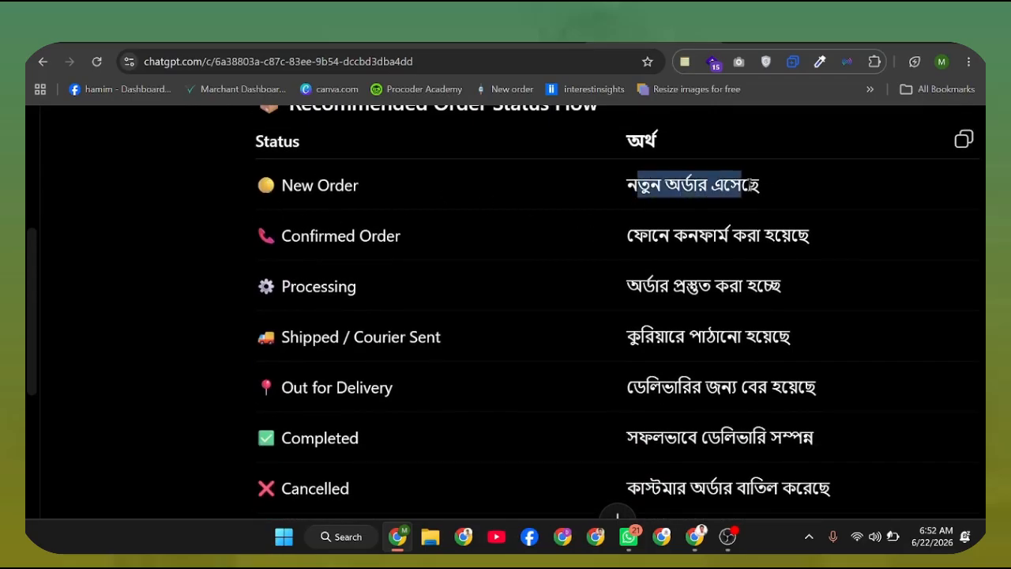
{"action": "left_click_drag", "start_coordinate": [278, 184], "coordinate": [374, 192]}
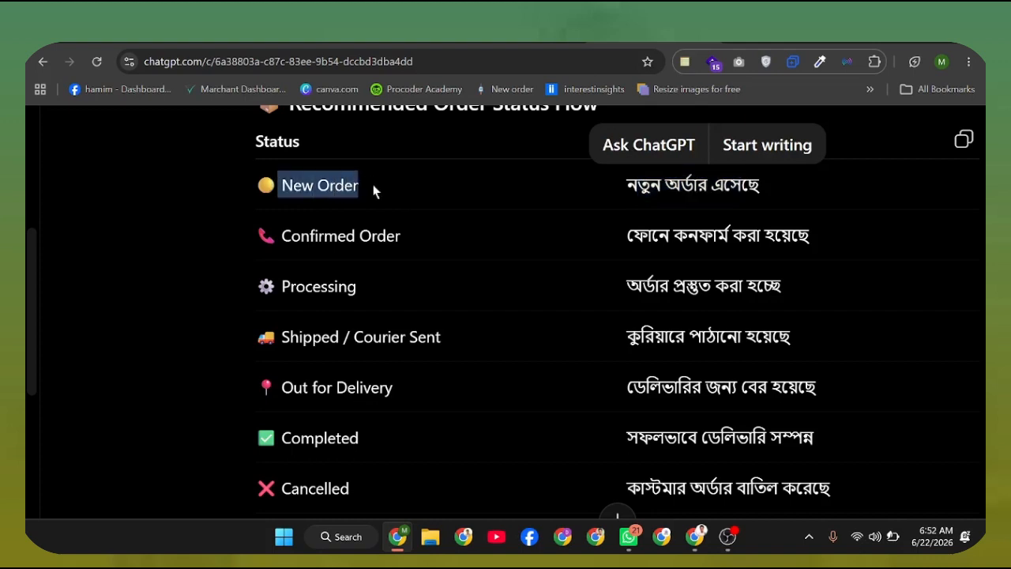
{"action": "left_click_drag", "start_coordinate": [278, 245], "coordinate": [406, 242]}
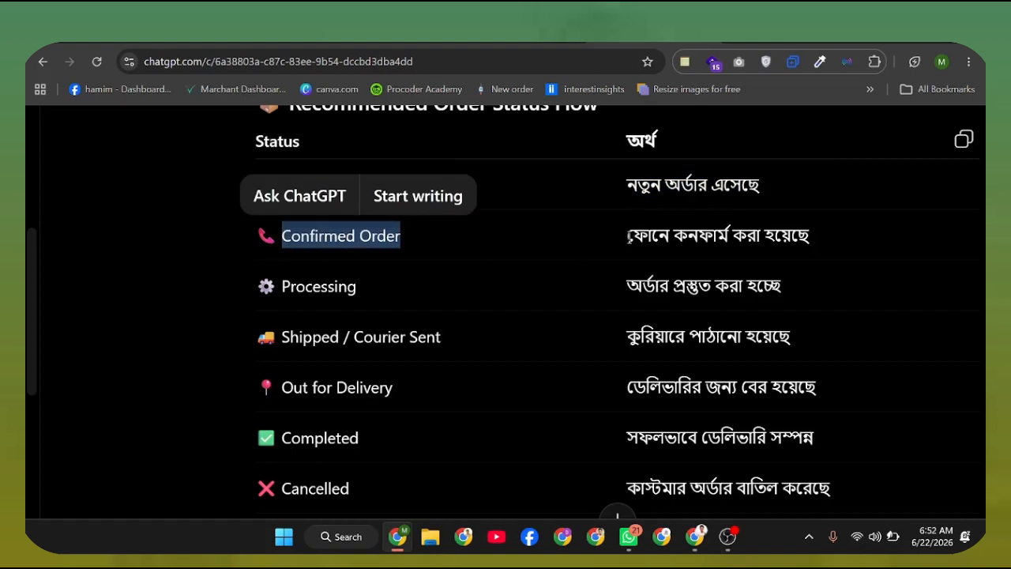
{"action": "left_click_drag", "start_coordinate": [628, 236], "coordinate": [828, 242]}
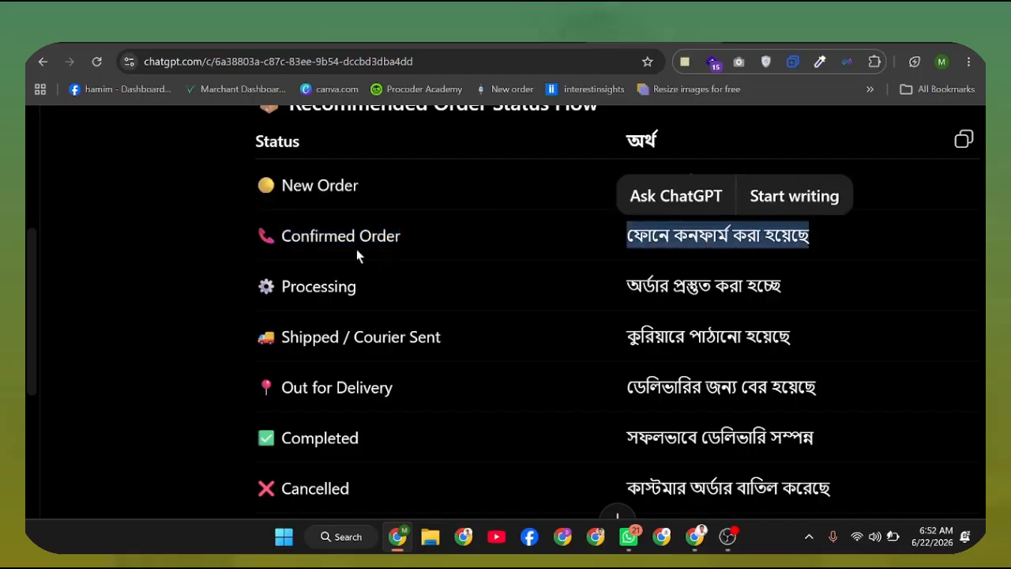
{"action": "left_click_drag", "start_coordinate": [282, 237], "coordinate": [414, 235]}
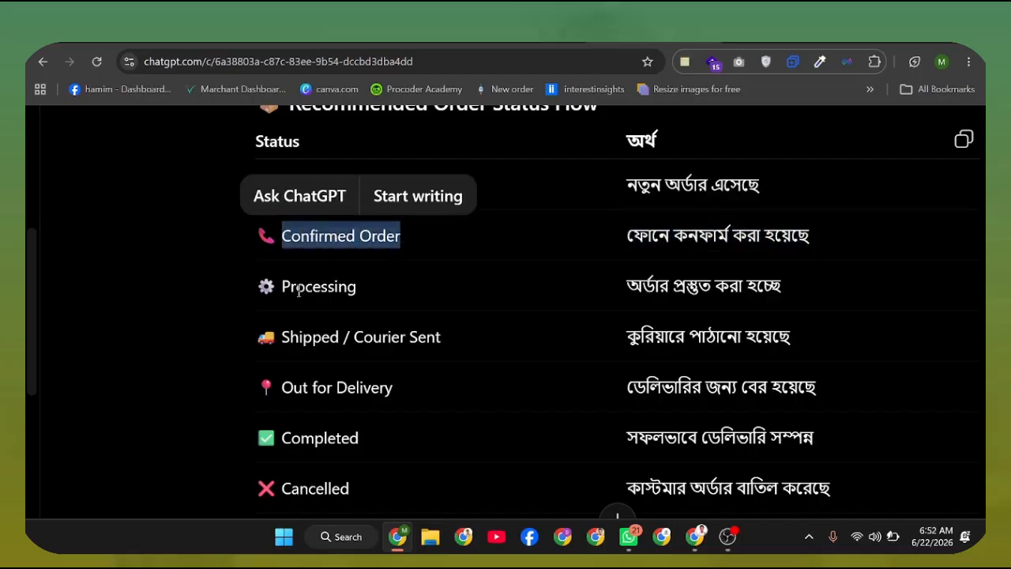
{"action": "left_click_drag", "start_coordinate": [280, 283], "coordinate": [351, 283]}
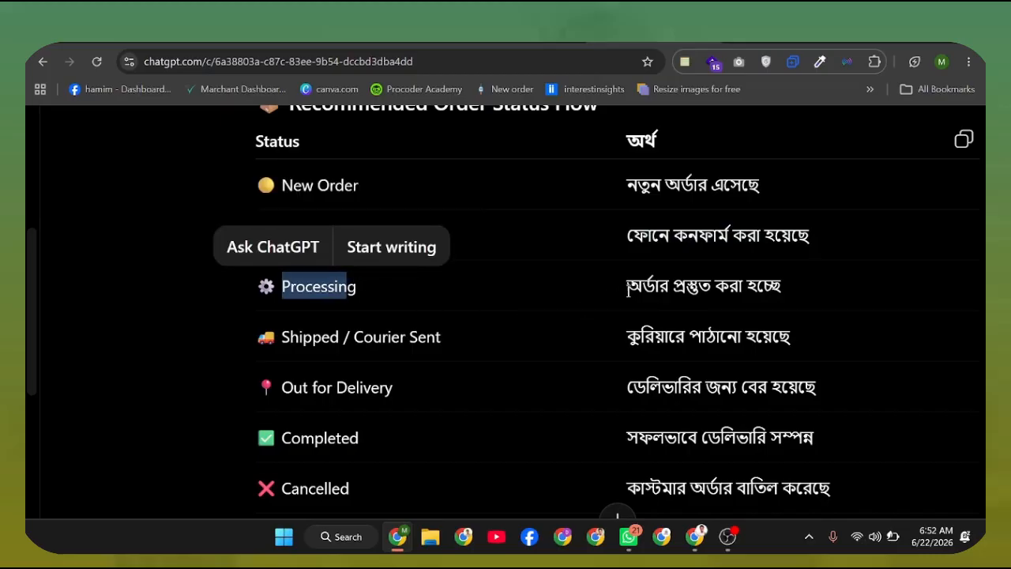
{"action": "left_click_drag", "start_coordinate": [629, 290], "coordinate": [780, 290]}
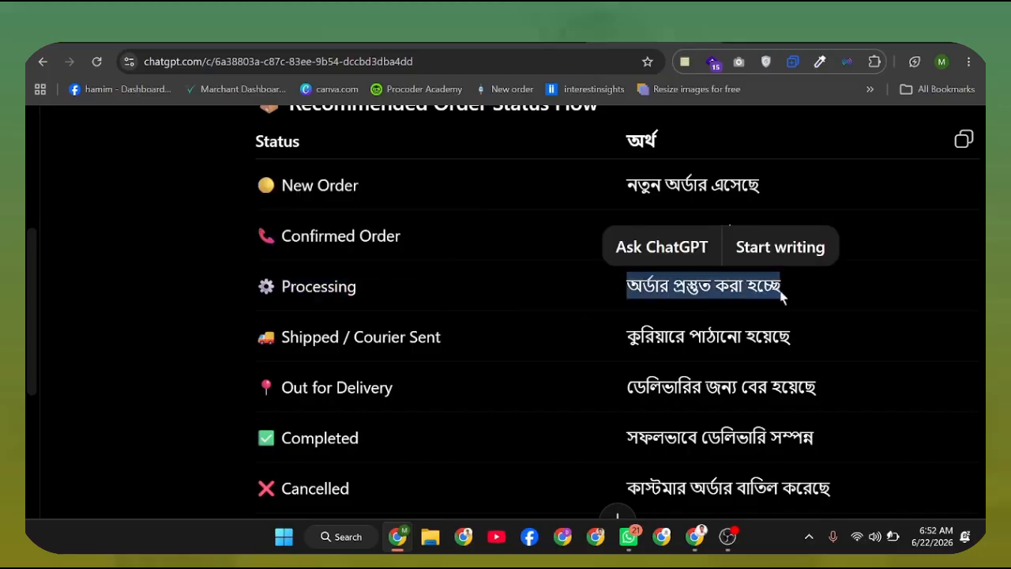
{"action": "left_click", "coordinate": [758, 297]}
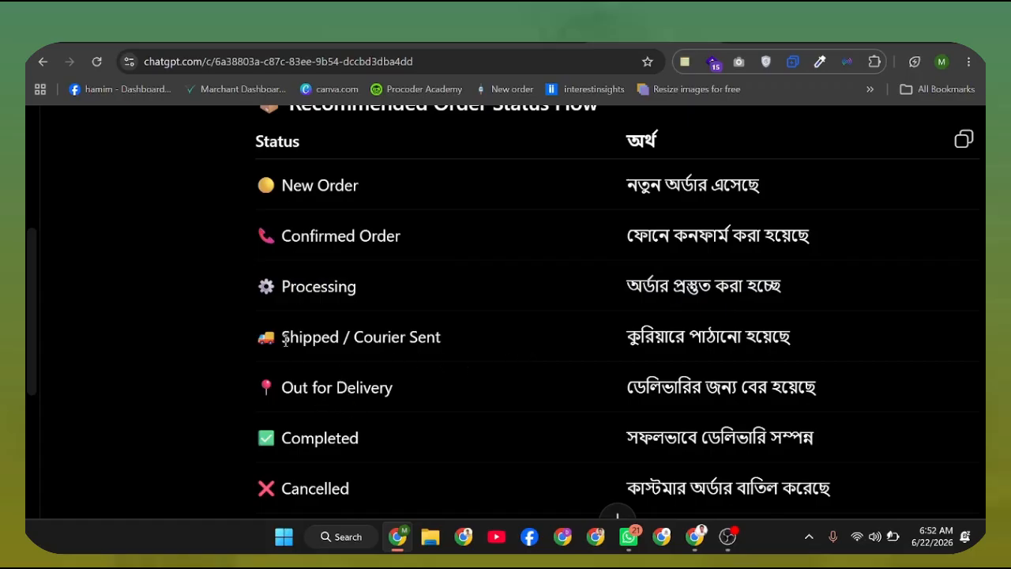
Review the Shipped / Courier Sent, Out for Delivery, Completed and Cancelled statuses in the recommended order status table.
{"action": "left_click_drag", "start_coordinate": [285, 340], "coordinate": [430, 344]}
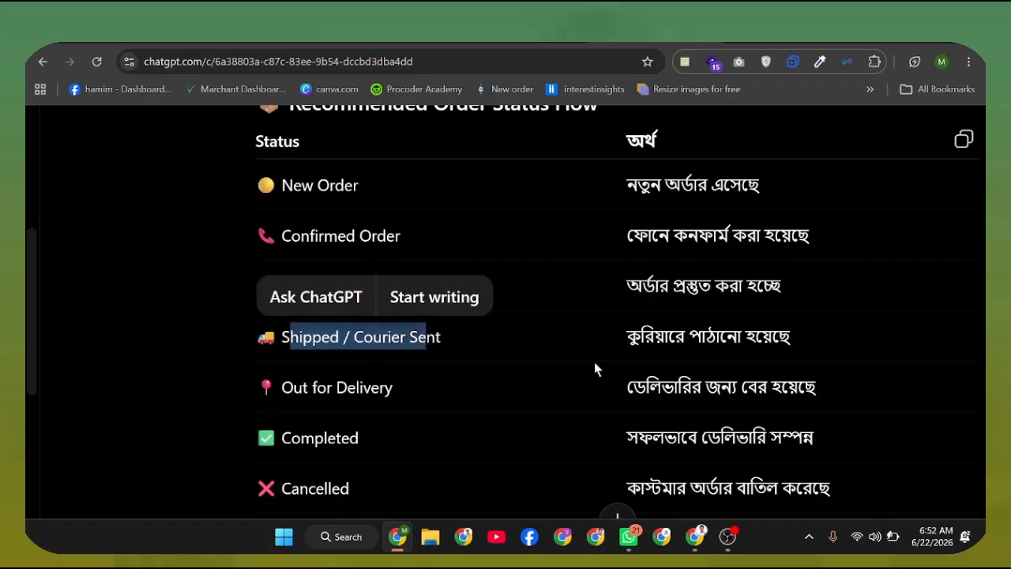
{"action": "left_click_drag", "start_coordinate": [629, 340], "coordinate": [794, 344]}
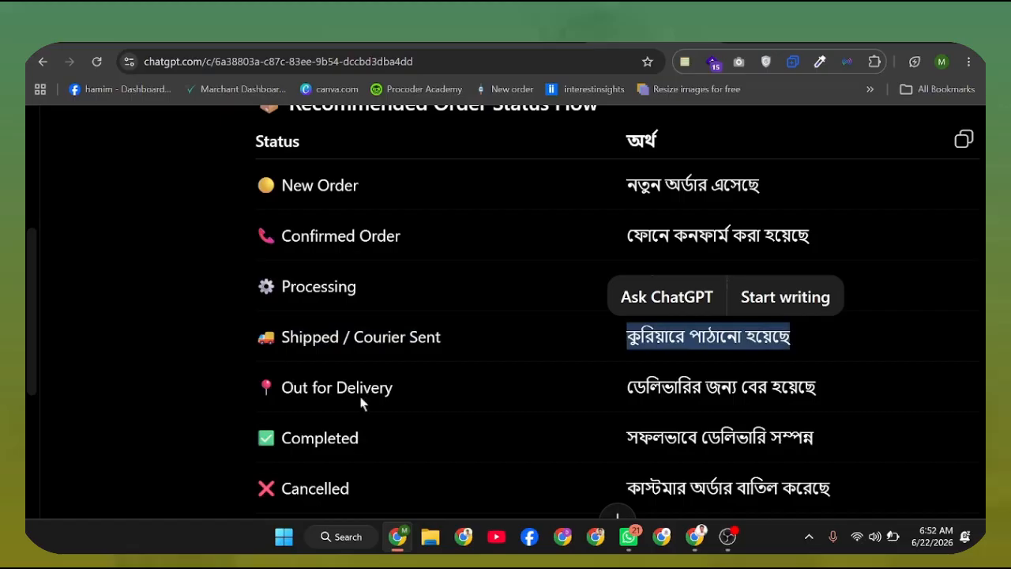
{"action": "left_click_drag", "start_coordinate": [297, 381], "coordinate": [387, 382]}
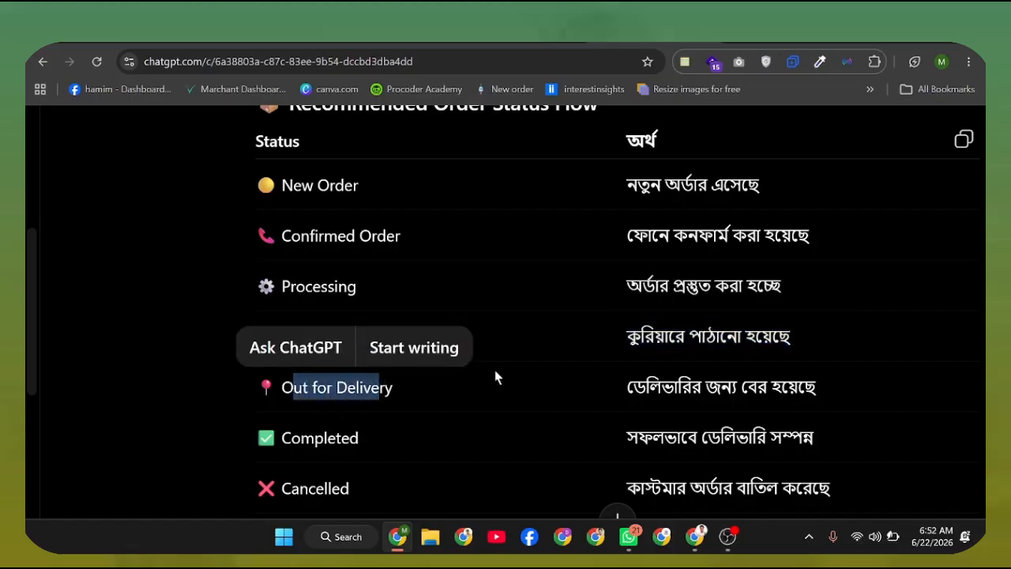
{"action": "left_click_drag", "start_coordinate": [282, 444], "coordinate": [356, 442]}
{"action": "left_click_drag", "start_coordinate": [299, 488], "coordinate": [367, 511]}
{"action": "left_click", "coordinate": [367, 510]}
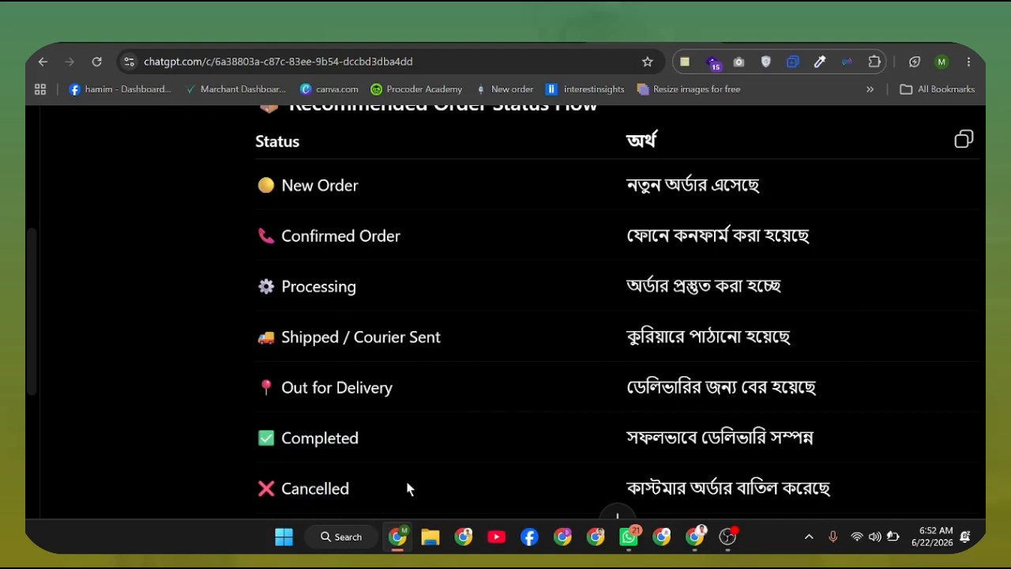
Review the Fake Order, No Response, Returned and Refunded statuses at the end of the recommended order status table.
{"action": "scroll", "coordinate": [410, 485], "scroll_direction": "down", "scroll_amount": 2}
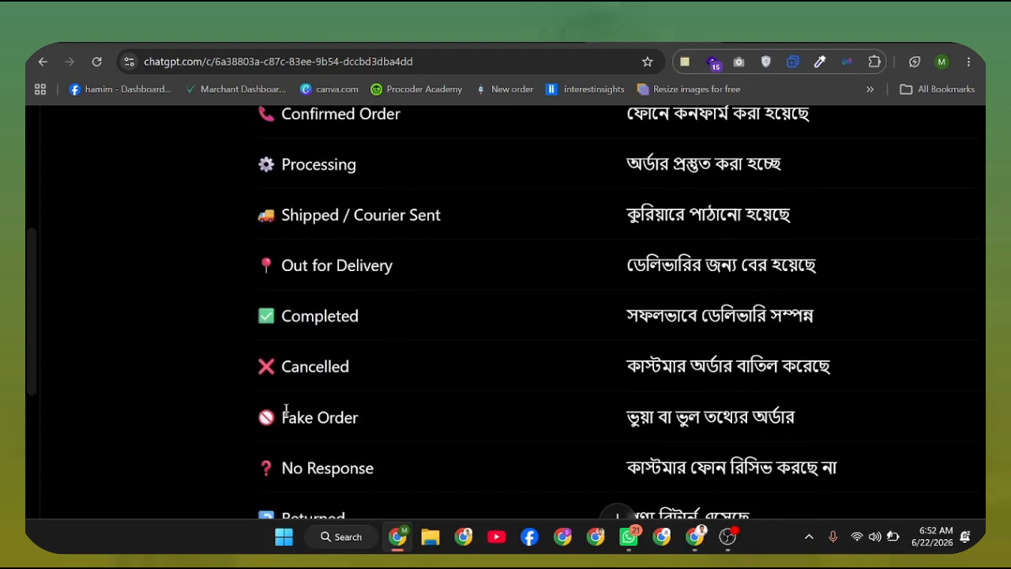
{"action": "left_click_drag", "start_coordinate": [284, 410], "coordinate": [379, 424]}
{"action": "left_click", "coordinate": [379, 424]}
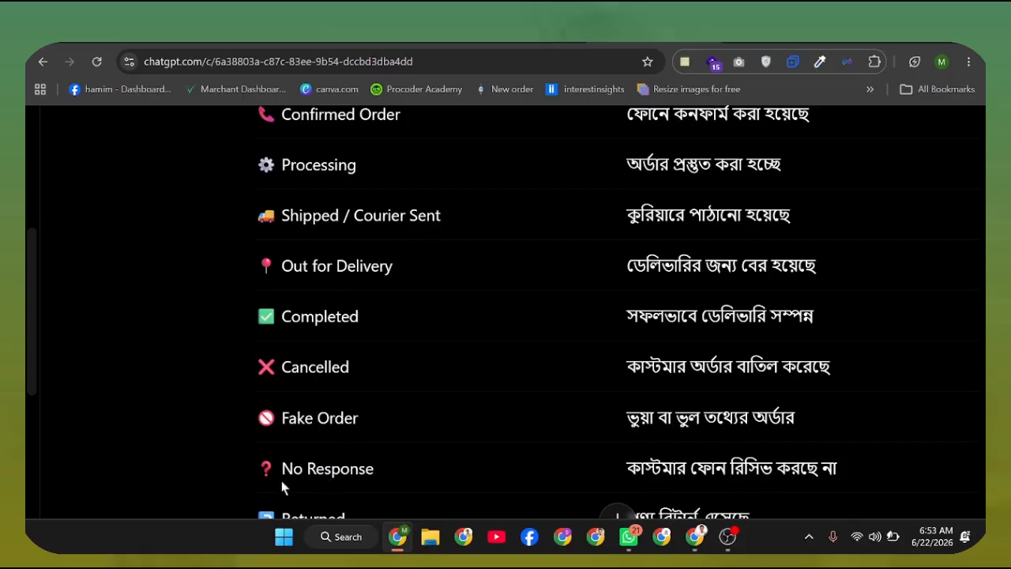
{"action": "left_click_drag", "start_coordinate": [282, 469], "coordinate": [371, 465]}
{"action": "left_click", "coordinate": [408, 480]}
{"action": "scroll", "coordinate": [627, 466], "scroll_direction": "down", "scroll_amount": 1}
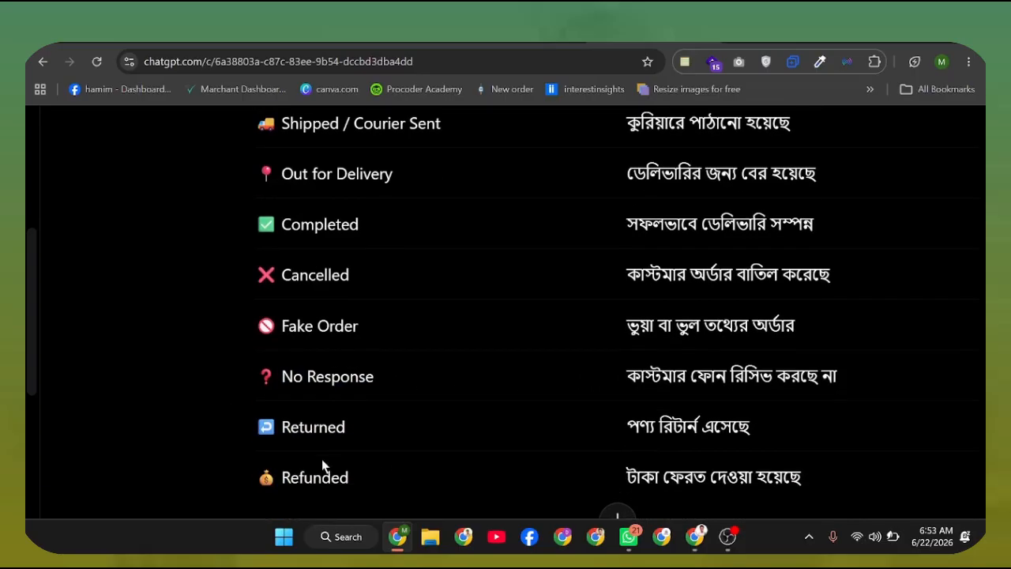
{"action": "left_click_drag", "start_coordinate": [286, 421], "coordinate": [346, 426]}
{"action": "left_click", "coordinate": [350, 425]}
{"action": "left_click_drag", "start_coordinate": [626, 428], "coordinate": [713, 427]}
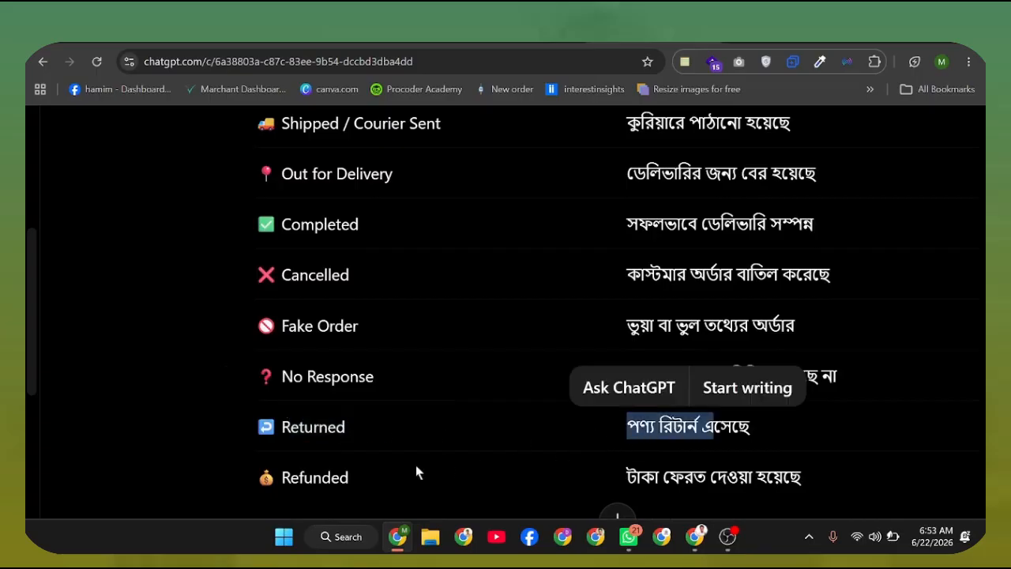
{"action": "left_click_drag", "start_coordinate": [285, 468], "coordinate": [346, 471]}
{"action": "left_click", "coordinate": [346, 471]}
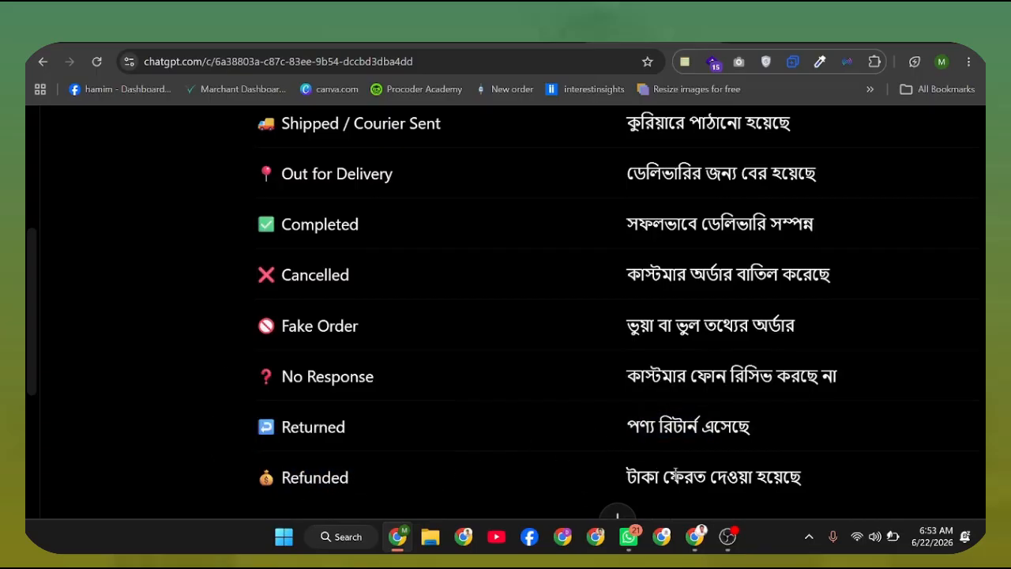
{"action": "left_click_drag", "start_coordinate": [662, 474], "coordinate": [756, 476]}
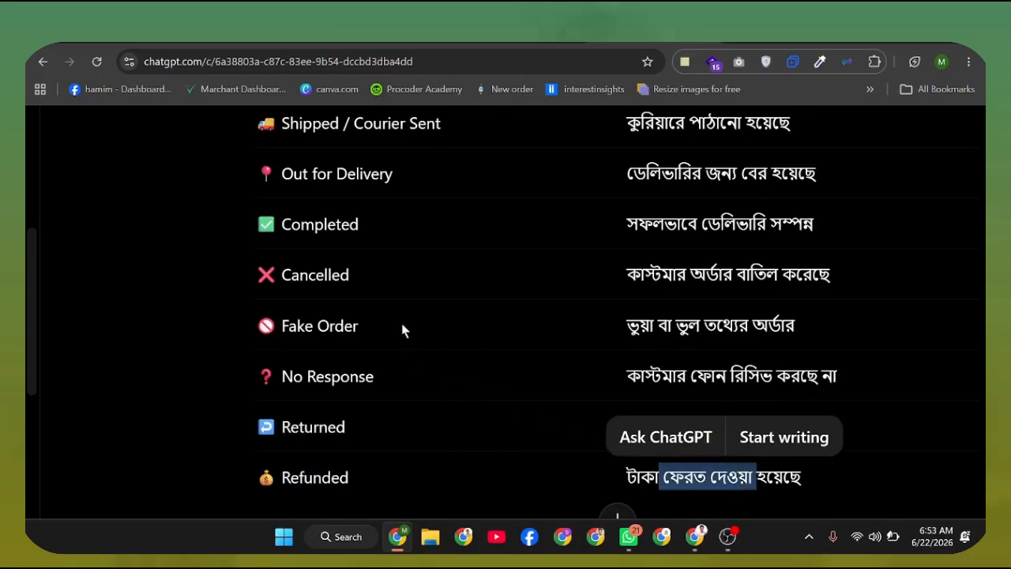
Copy the "🚚 Shipped / Courier Sent" status, including its truck emoji, from the recommended order status table.
{"action": "scroll", "coordinate": [401, 330], "scroll_direction": "up", "scroll_amount": 3}
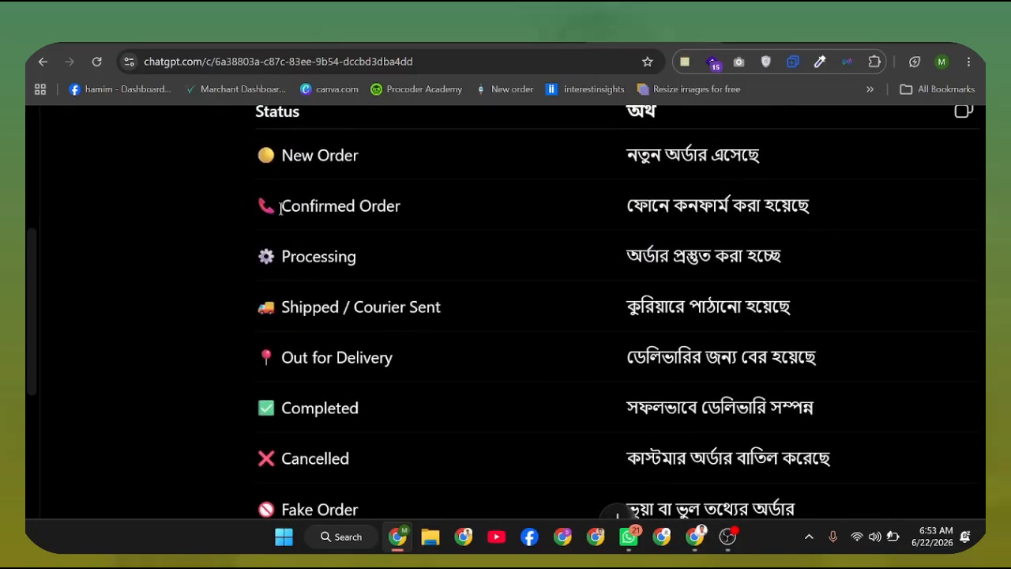
{"action": "left_click_drag", "start_coordinate": [280, 208], "coordinate": [401, 194]}
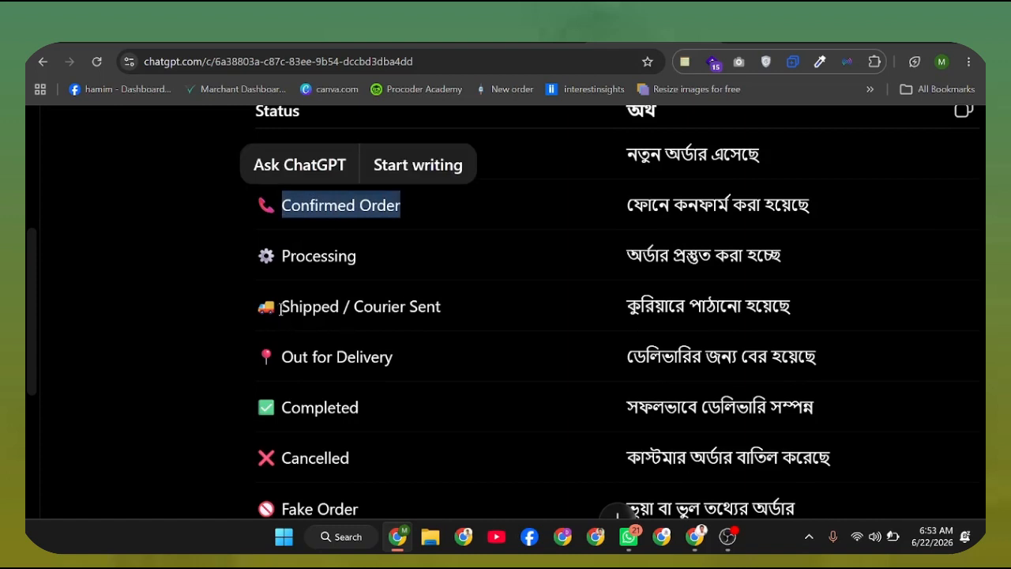
{"action": "left_click_drag", "start_coordinate": [280, 310], "coordinate": [458, 310]}
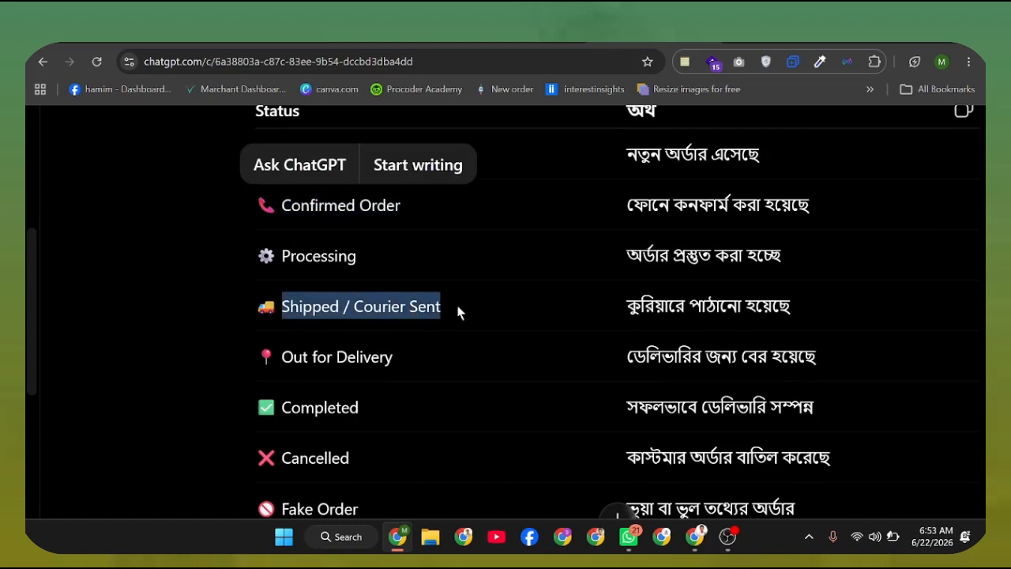
{"action": "left_click", "coordinate": [402, 308]}
{"action": "right_click", "coordinate": [402, 308]}
{"action": "triple_click", "coordinate": [351, 308]}
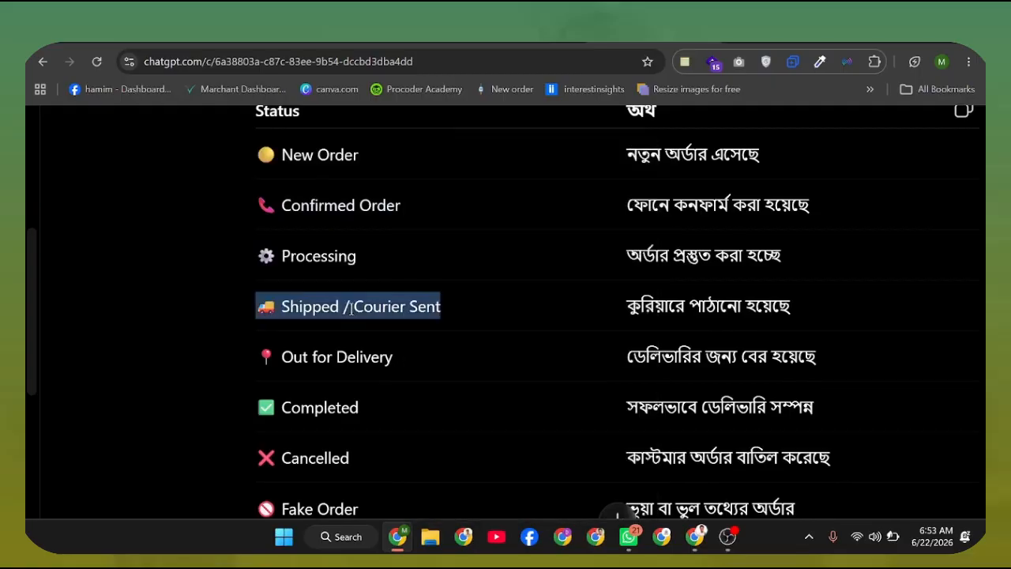
{"action": "right_click", "coordinate": [353, 313]}
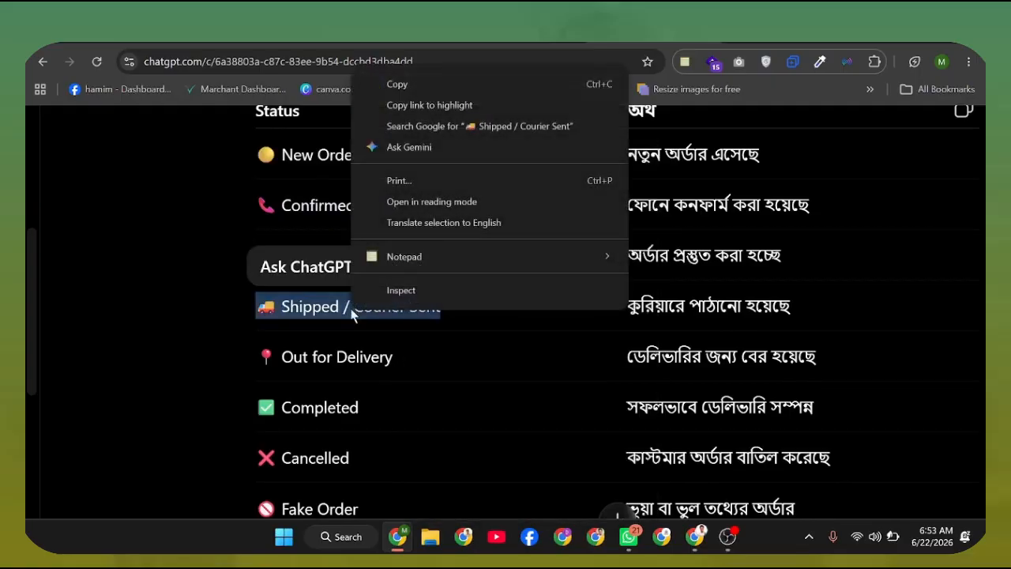
{"action": "left_click", "coordinate": [408, 84]}
Return to WordPress's new order status form and paste the copied "🚚 Shipped / Courier Sent" text as the slug.
{"action": "key", "text": "ctrl+Tab"}
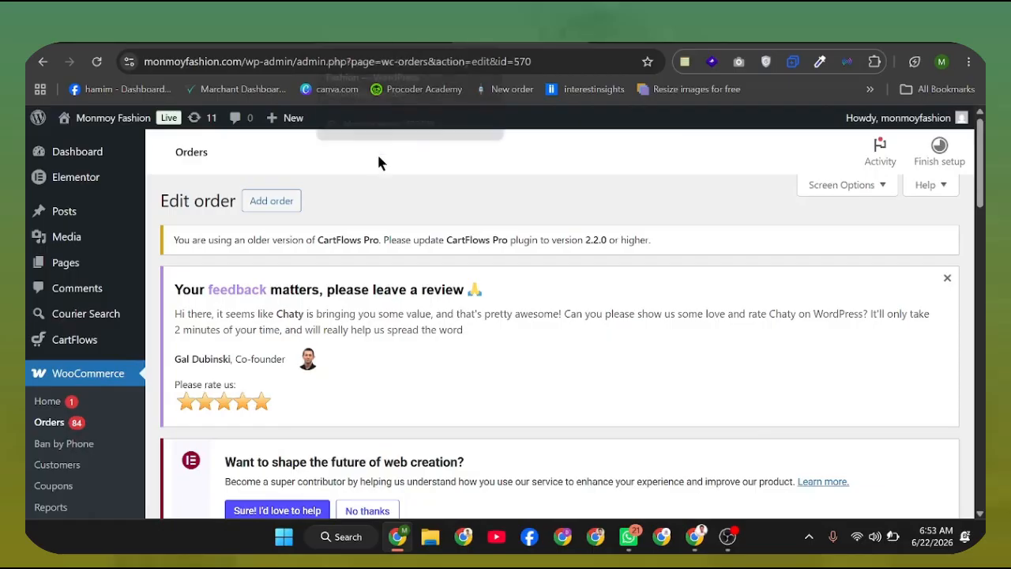
{"action": "scroll", "coordinate": [383, 238], "scroll_direction": "down", "scroll_amount": 5}
{"action": "key", "text": "ctrl+Tab"}
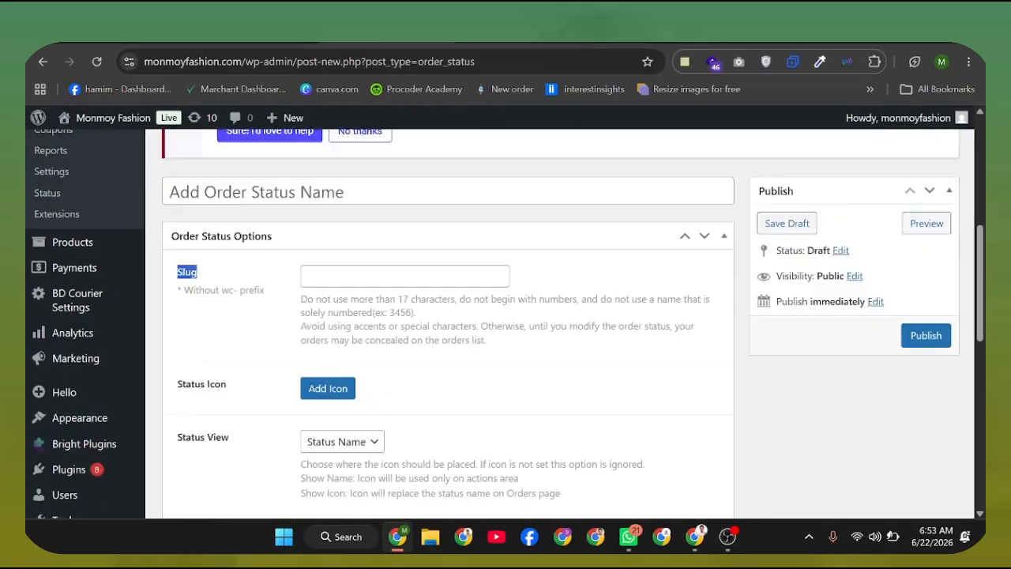
{"action": "left_click", "coordinate": [335, 276]}
{"action": "right_click", "coordinate": [339, 278]}
{"action": "left_click", "coordinate": [382, 346]}
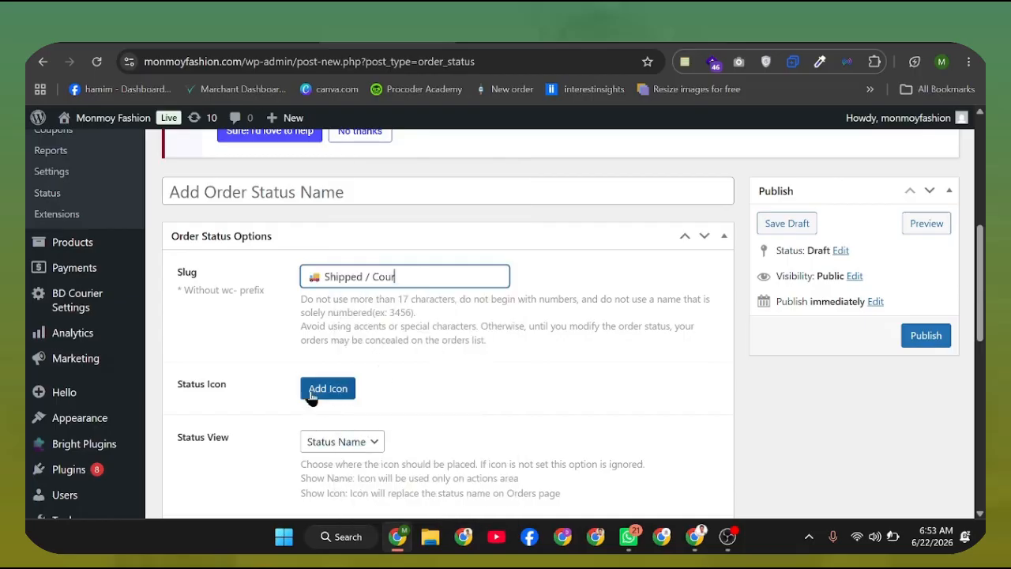
Search the status icon library for "Shipped / Courier Sent", replace the search with "car", and choose the side-view car icon.
{"action": "left_click", "coordinate": [340, 394]}
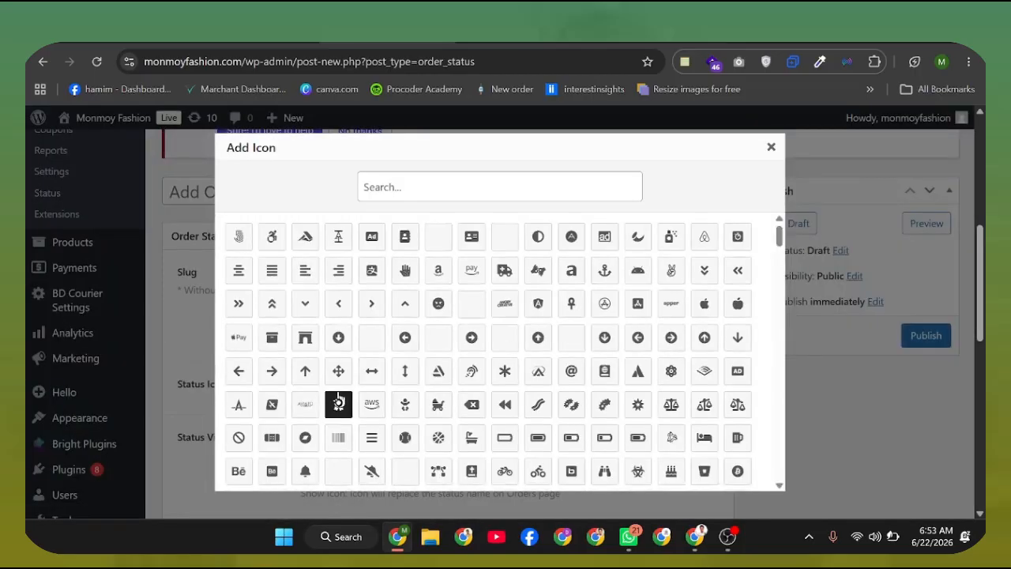
{"action": "left_click", "coordinate": [428, 195]}
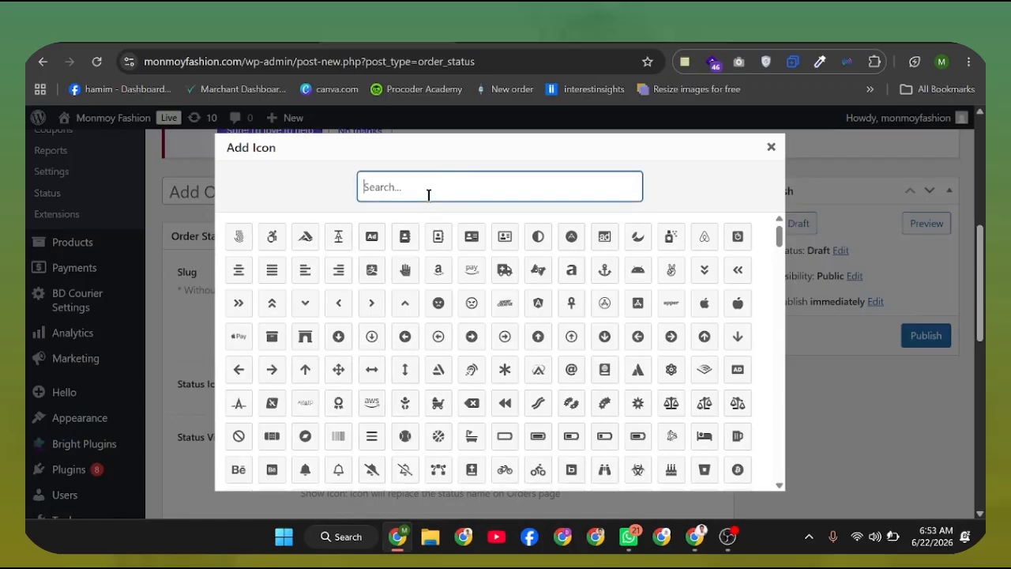
{"action": "key", "text": "ctrl+v"}
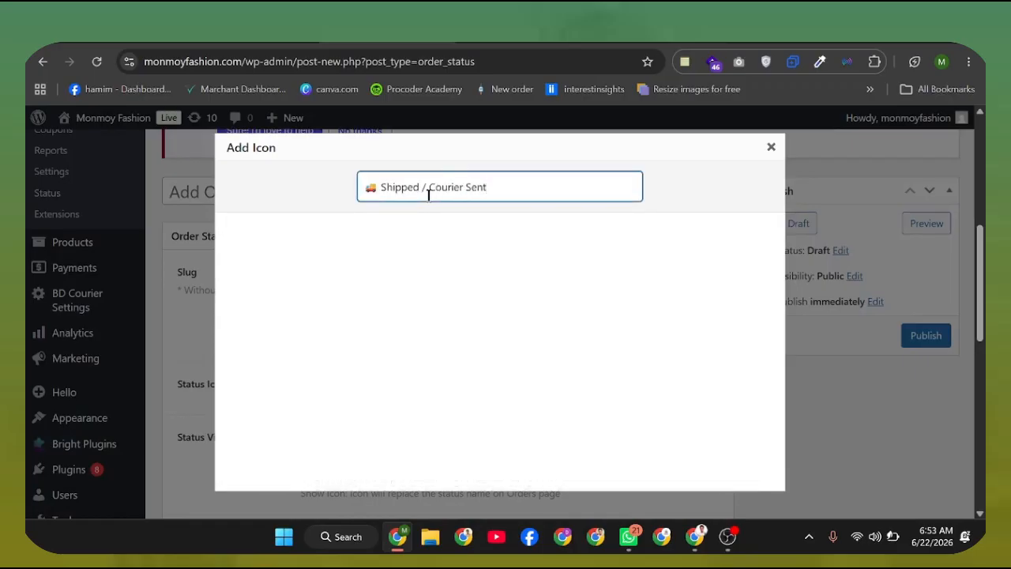
{"action": "key", "text": "BackSpace"}
{"action": "key", "text": "BackSpace"}
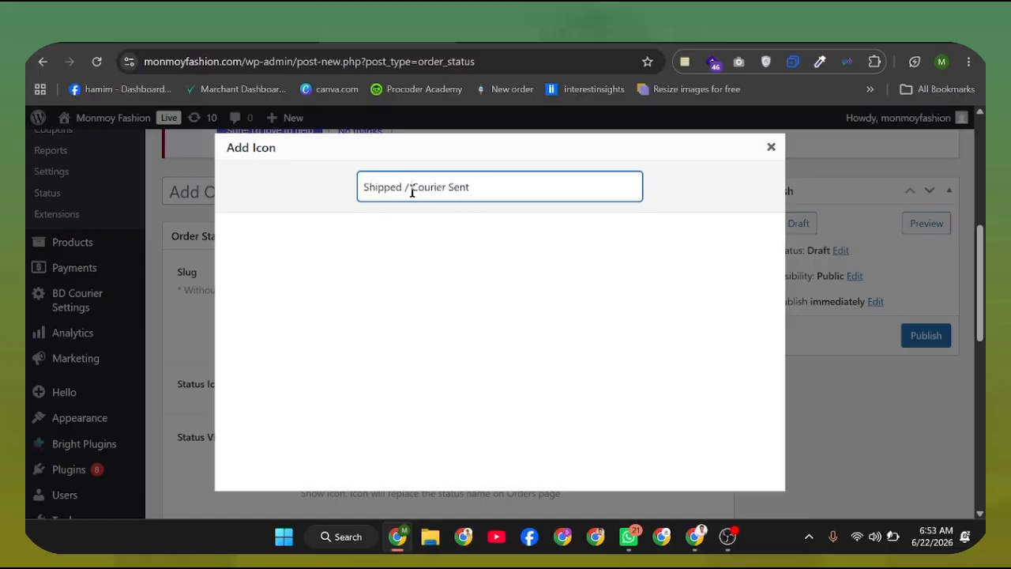
{"action": "left_click_drag", "start_coordinate": [411, 189], "coordinate": [532, 177]}
{"action": "key", "text": "BackSpace"}
{"action": "double_click", "coordinate": [514, 180]}
{"action": "type", "text": "car"}
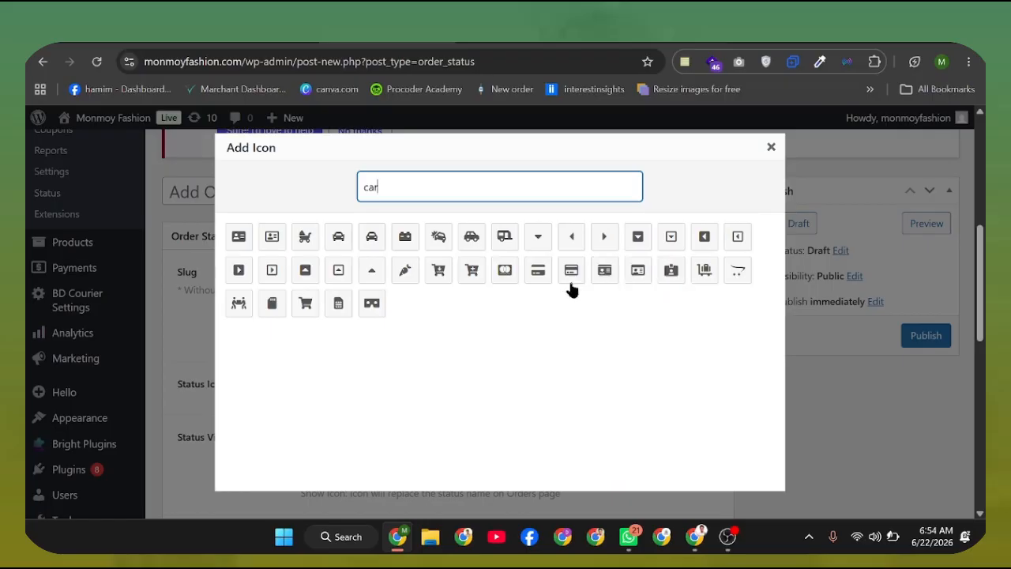
{"action": "left_click", "coordinate": [472, 236]}
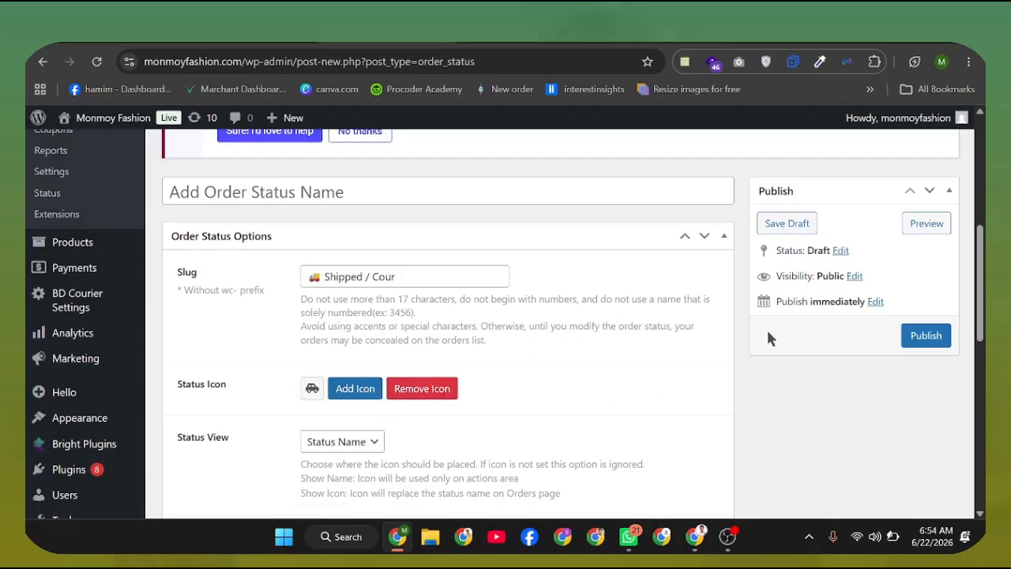
Keep the status view as Status Name and set the text and icon color to white (#ffffff).
{"action": "left_click", "coordinate": [363, 447]}
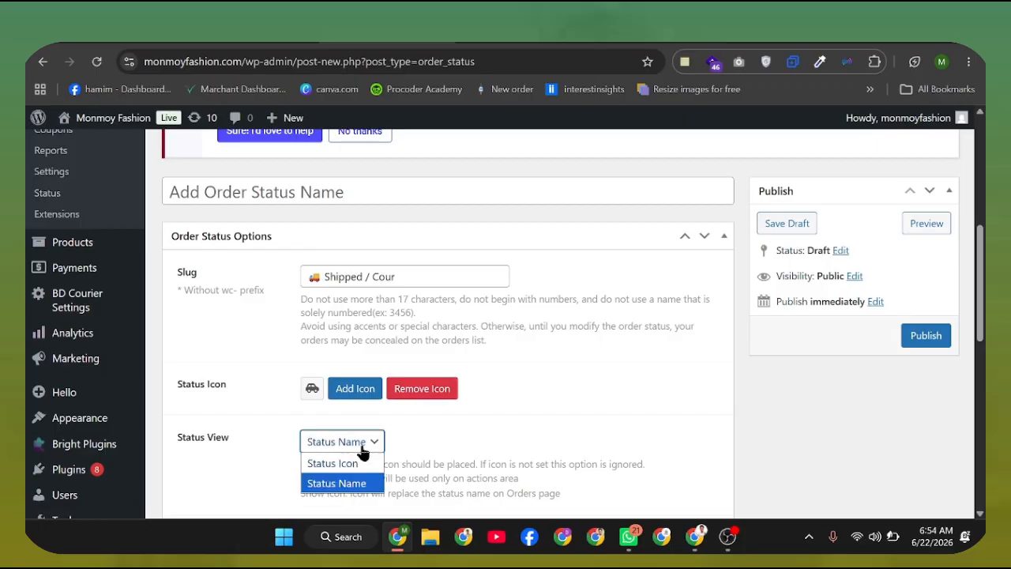
{"action": "left_click", "coordinate": [377, 444]}
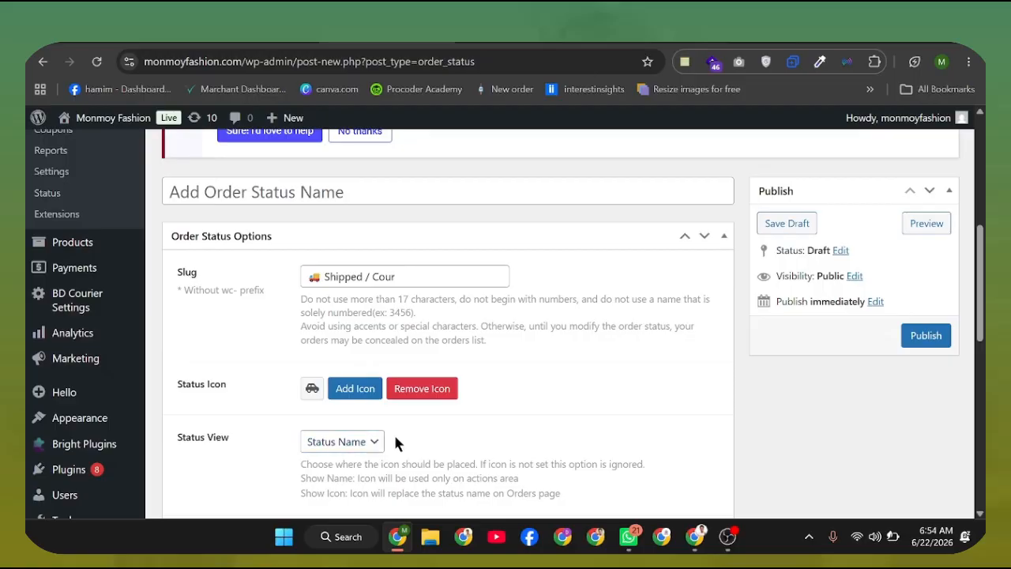
{"action": "scroll", "coordinate": [397, 442], "scroll_direction": "down", "scroll_amount": 1}
{"action": "scroll", "coordinate": [442, 324], "scroll_direction": "down", "scroll_amount": 2}
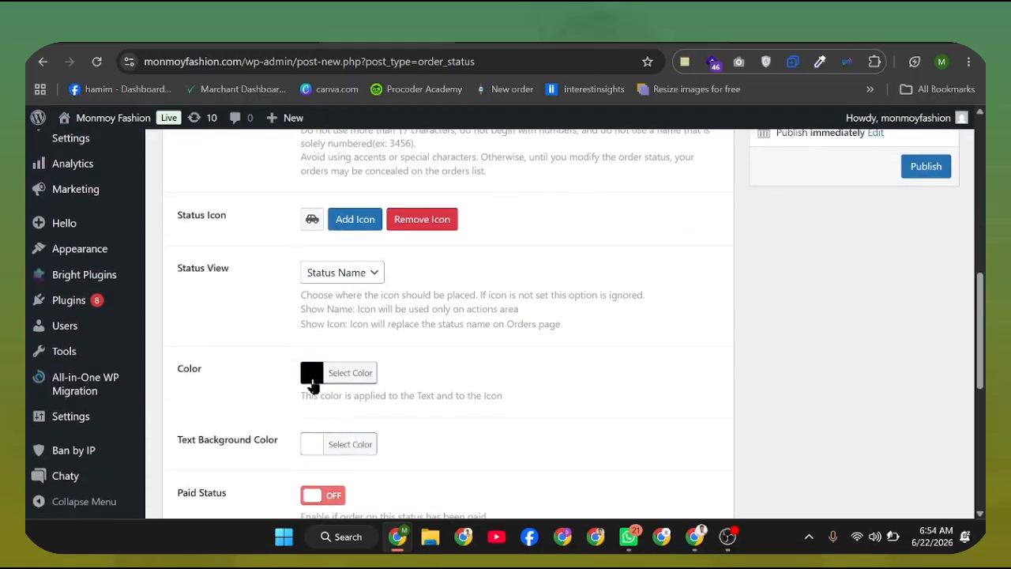
{"action": "left_click", "coordinate": [312, 379]}
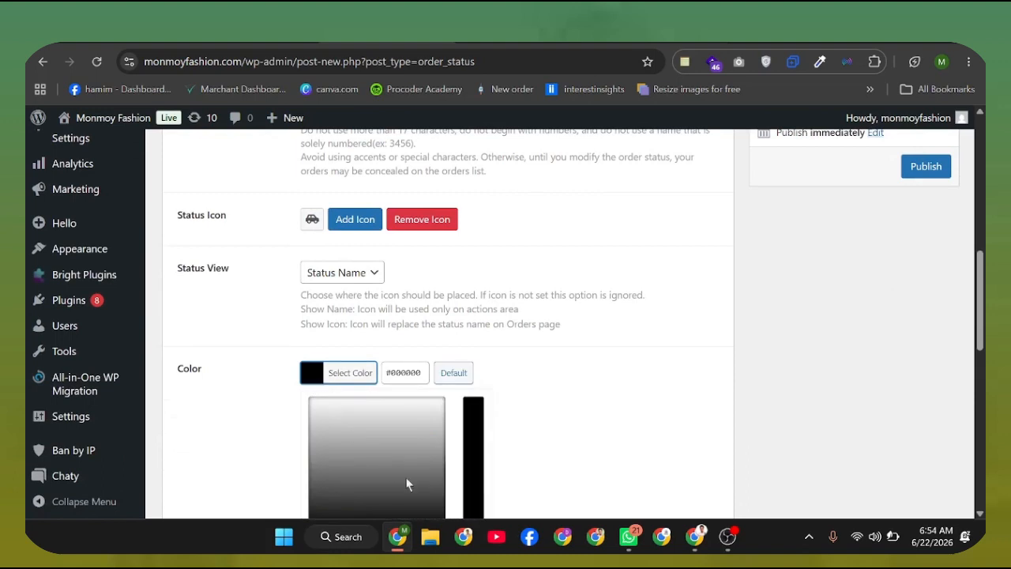
{"action": "left_click_drag", "start_coordinate": [407, 481], "coordinate": [406, 389]}
{"action": "left_click", "coordinate": [220, 372]}
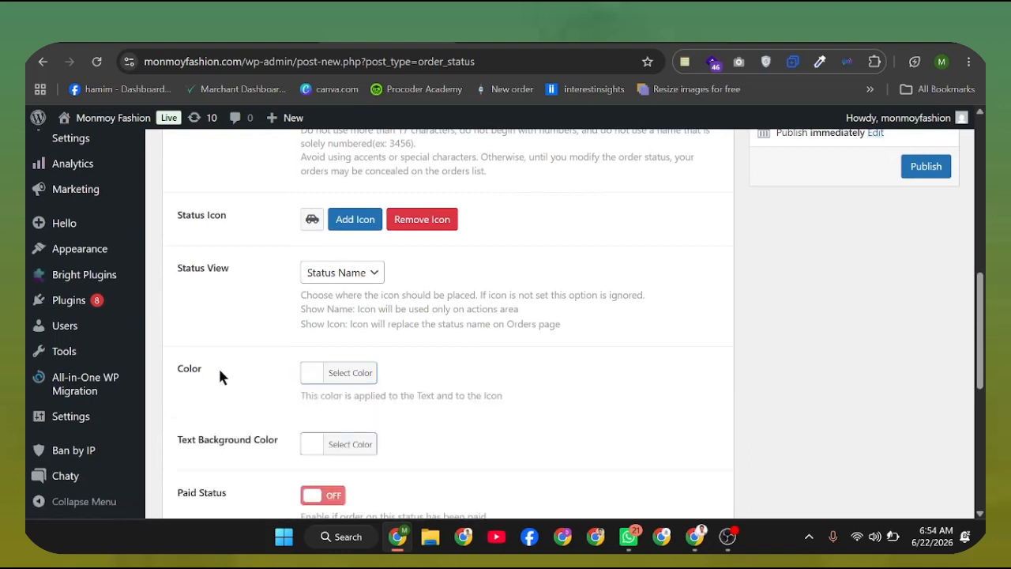
Set the status's text background color to the purple preset #8224e3.
{"action": "left_click", "coordinate": [341, 450]}
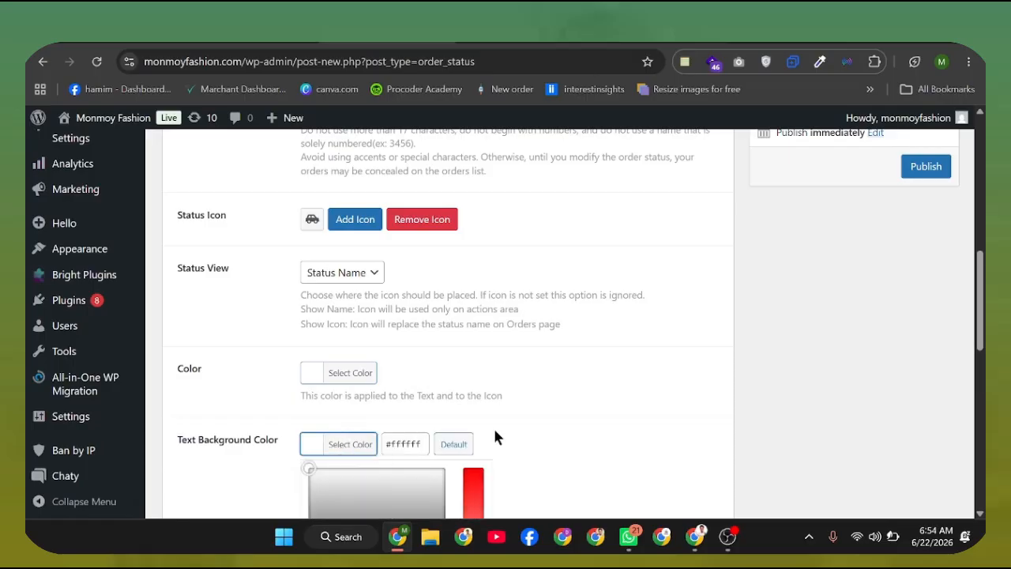
{"action": "scroll", "coordinate": [576, 395], "scroll_direction": "down", "scroll_amount": 3}
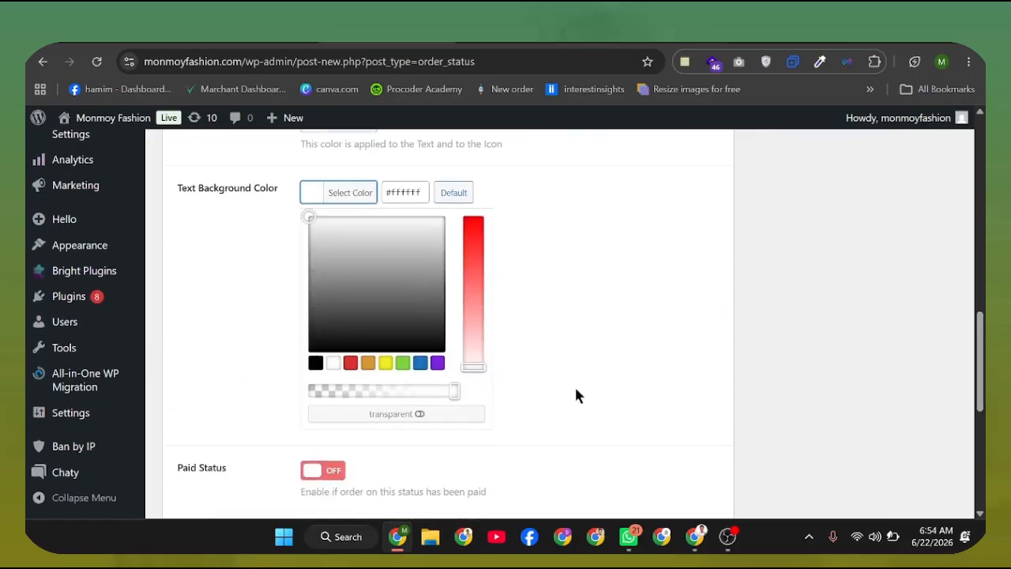
{"action": "left_click", "coordinate": [439, 364]}
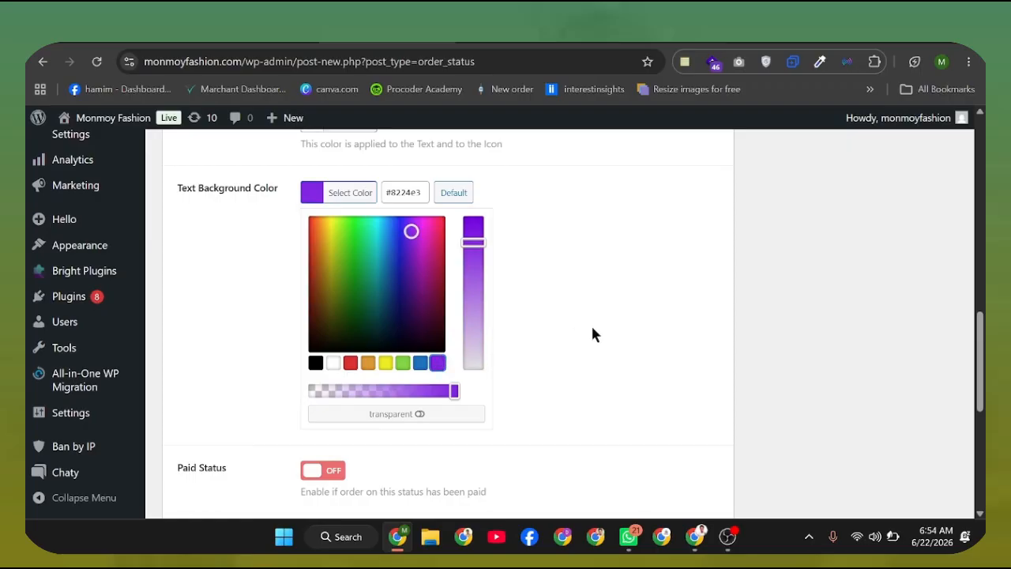
{"action": "left_click", "coordinate": [619, 330]}
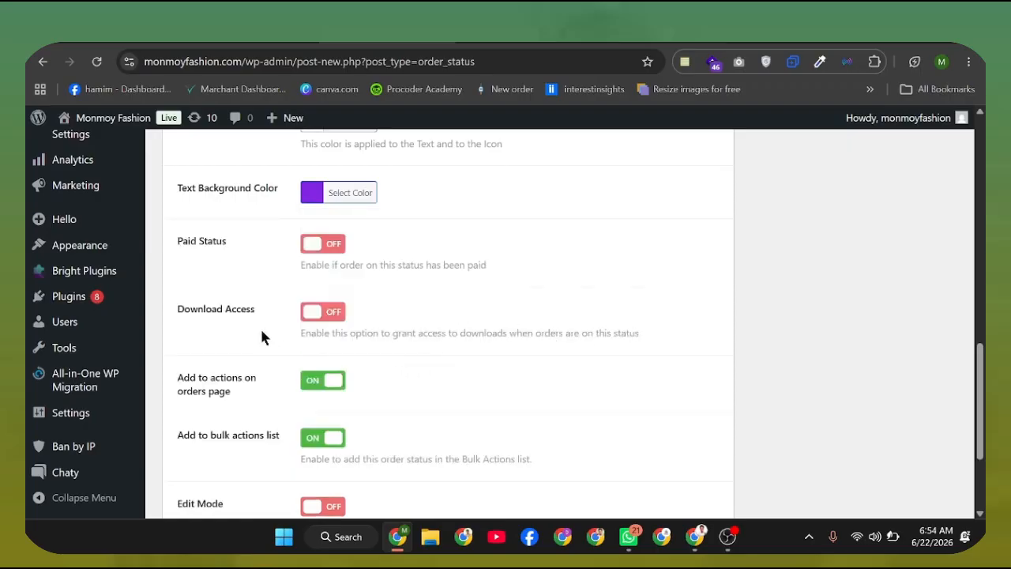
Look over the Paid Status and remaining options, leave them at their defaults, and publish the order status.
{"action": "left_click_drag", "start_coordinate": [176, 244], "coordinate": [229, 243]}
{"action": "left_click", "coordinate": [303, 332]}
{"action": "scroll", "coordinate": [316, 356], "scroll_direction": "down", "scroll_amount": 2}
{"action": "scroll", "coordinate": [568, 312], "scroll_direction": "up", "scroll_amount": 10}
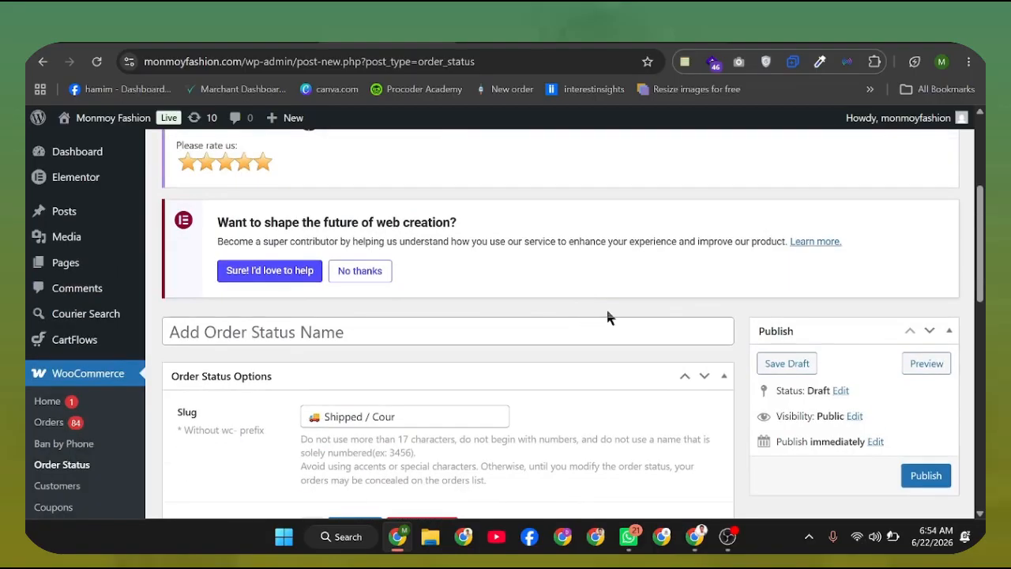
{"action": "left_click", "coordinate": [936, 475]}
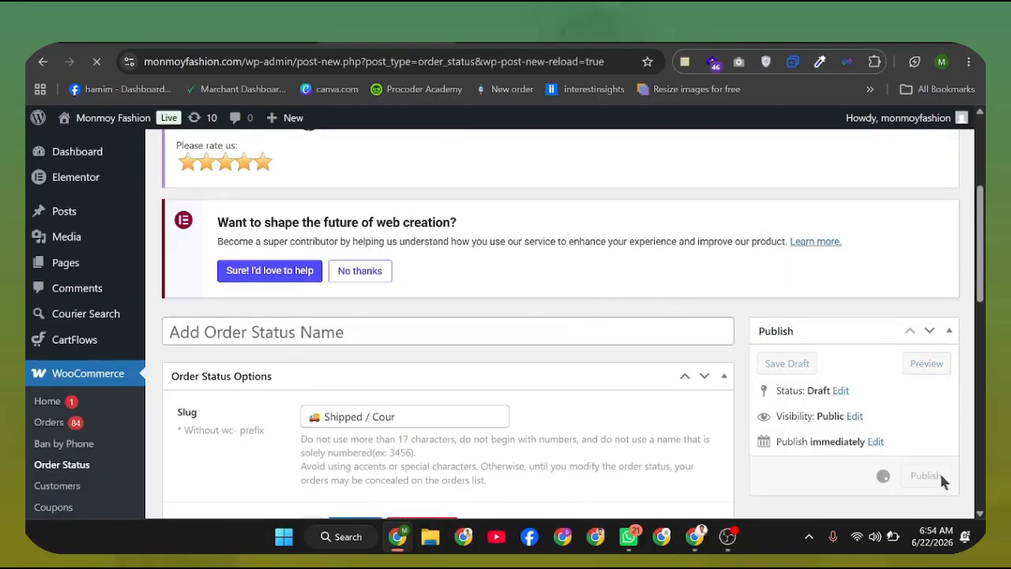
{"action": "scroll", "coordinate": [581, 383], "scroll_direction": "down", "scroll_amount": 4}
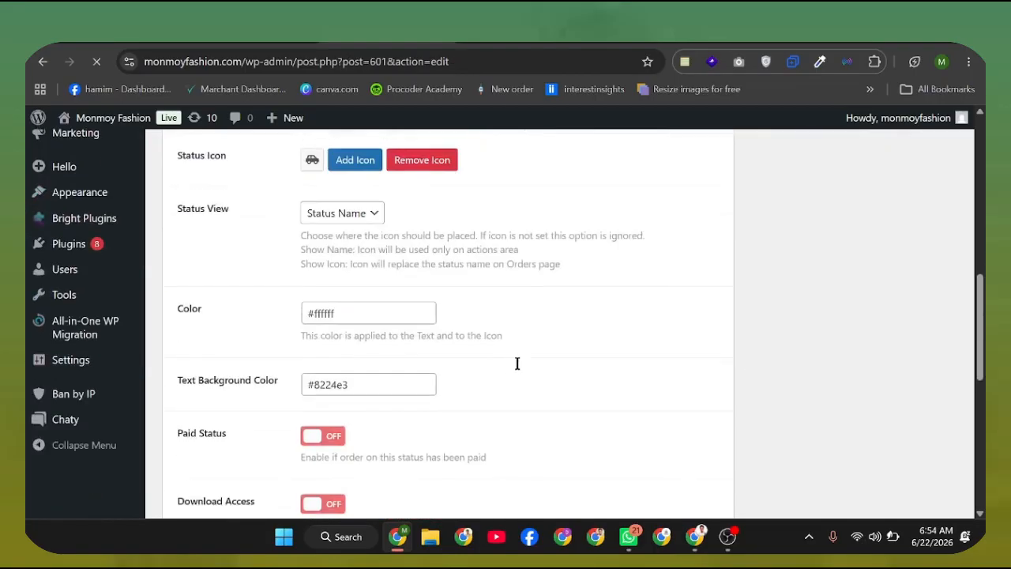
{"action": "scroll", "coordinate": [411, 347], "scroll_direction": "up", "scroll_amount": 4}
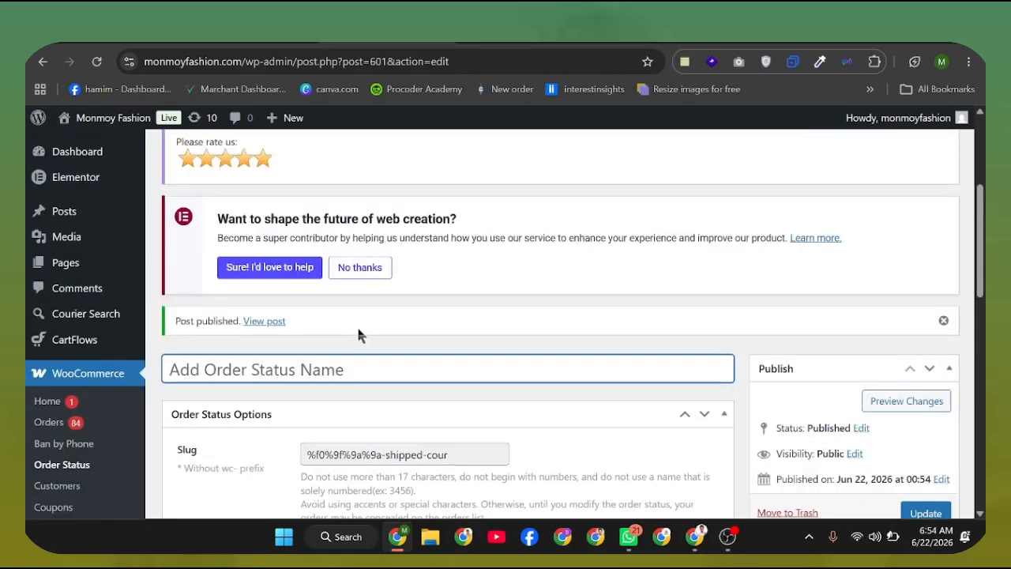
Go to the order status list and open the untitled status with the purple preview for editing.
{"action": "left_click", "coordinate": [68, 474]}
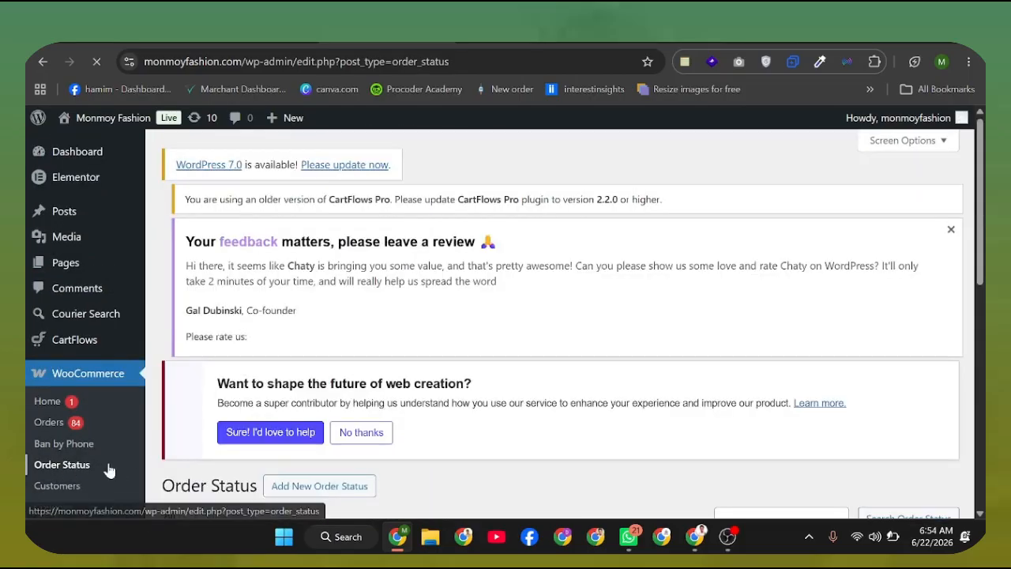
{"action": "scroll", "coordinate": [666, 332], "scroll_direction": "down", "scroll_amount": 4}
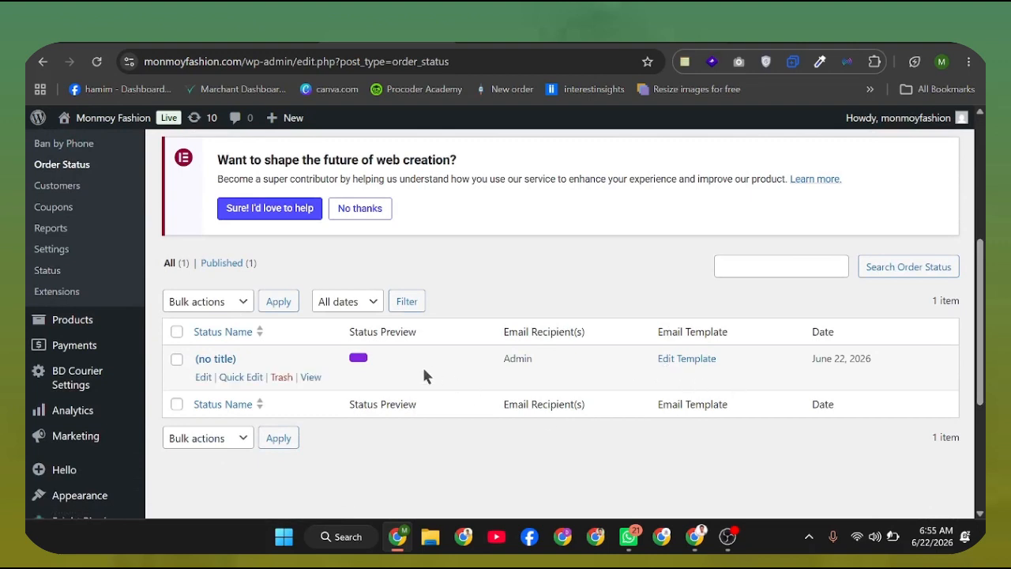
{"action": "left_click", "coordinate": [203, 378]}
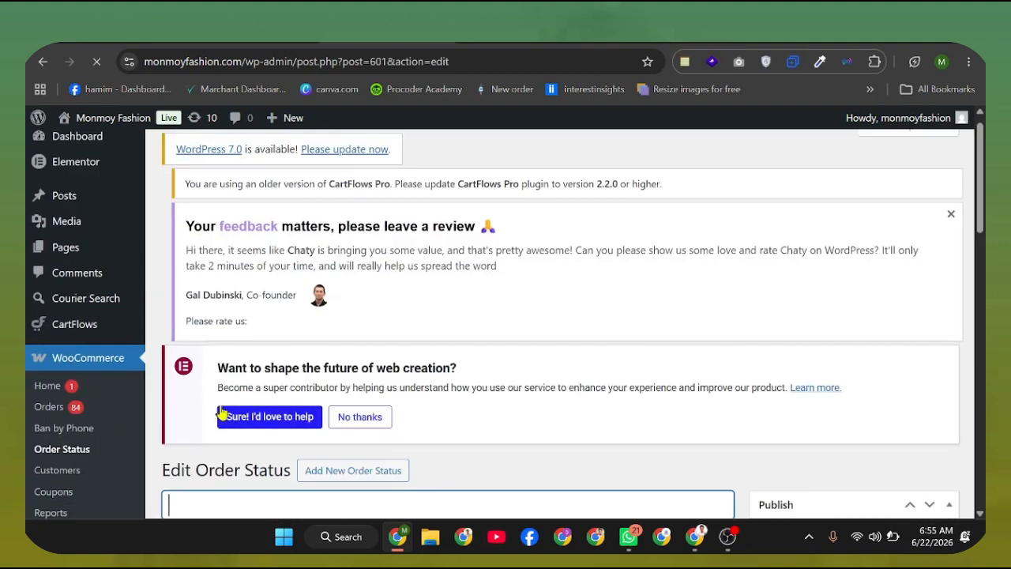
{"action": "scroll", "coordinate": [292, 379], "scroll_direction": "down", "scroll_amount": 4}
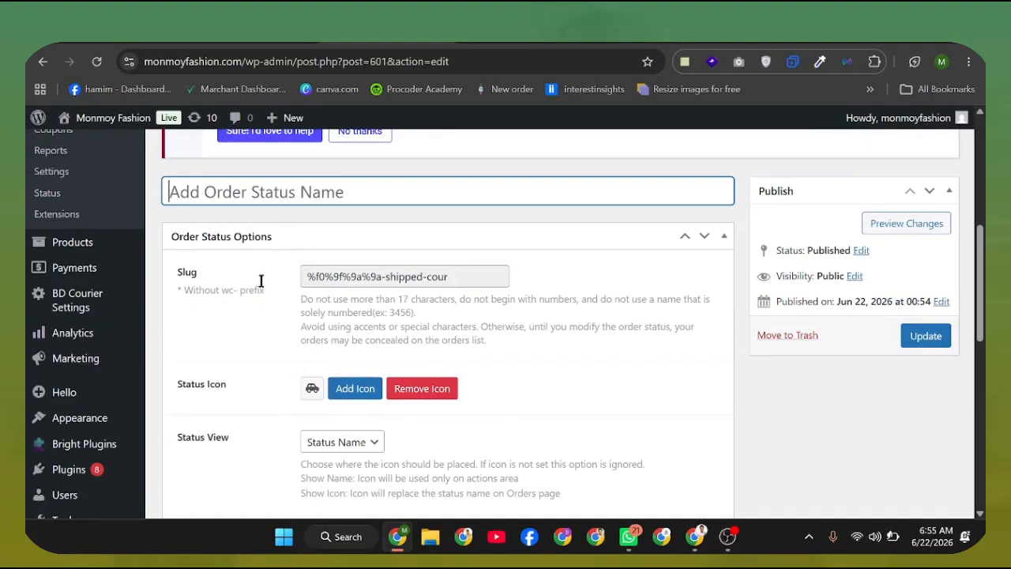
Try to replace the published status's slug with "🚚 Shipped / Courier Sent" from the clipboard history.
{"action": "left_click", "coordinate": [390, 276]}
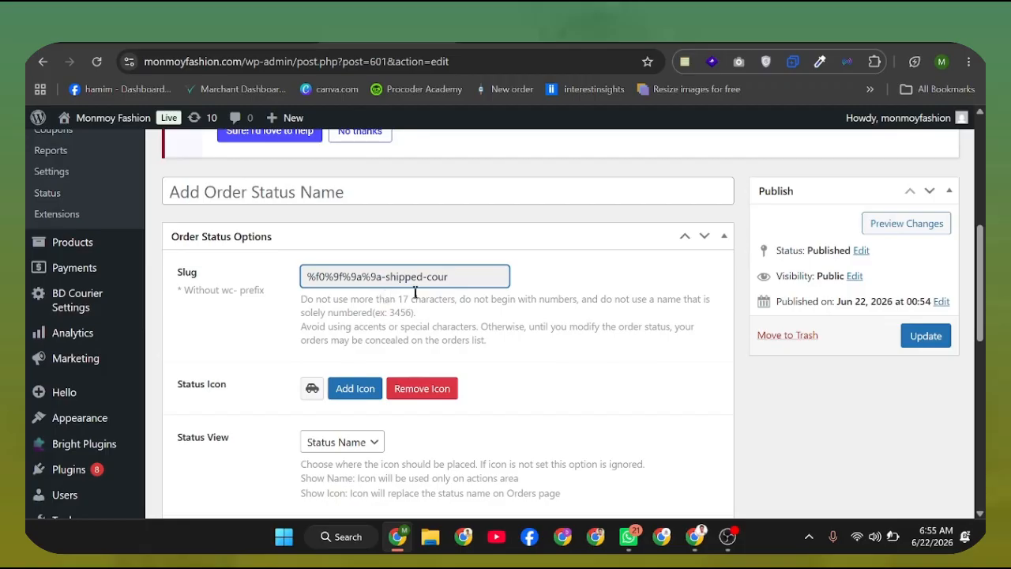
{"action": "triple_click", "coordinate": [460, 278]}
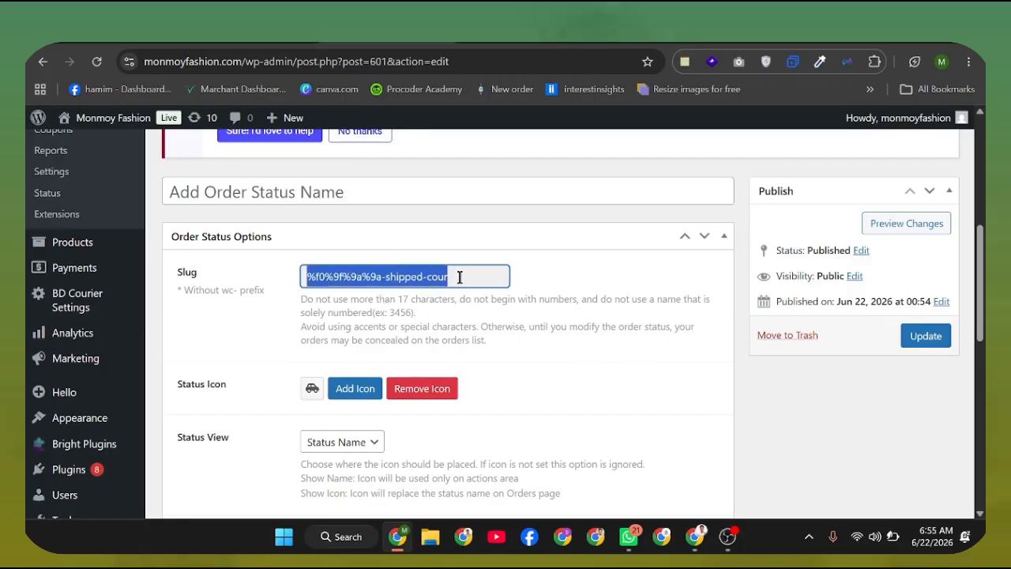
{"action": "key", "text": "super+v"}
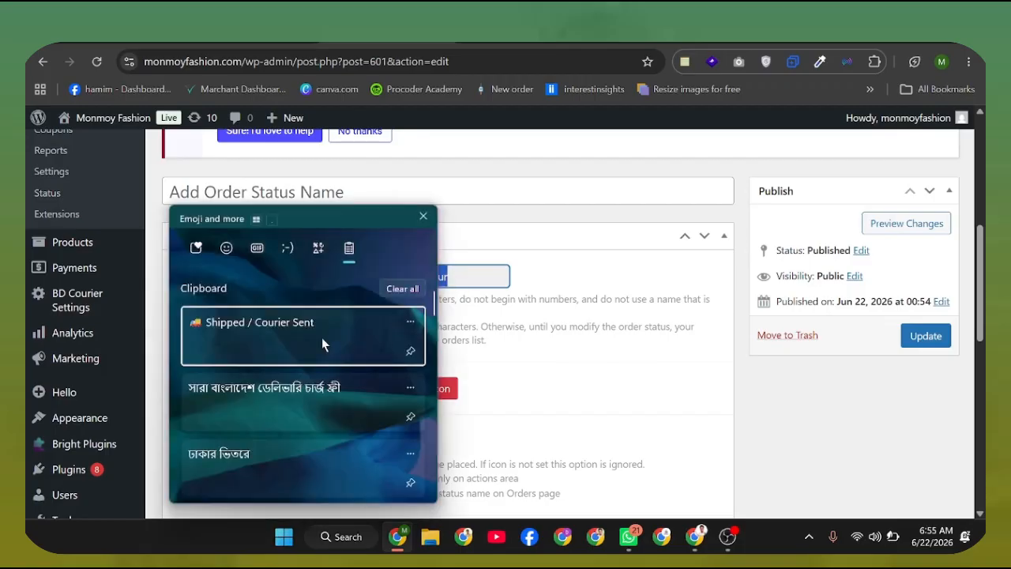
{"action": "left_click", "coordinate": [322, 338]}
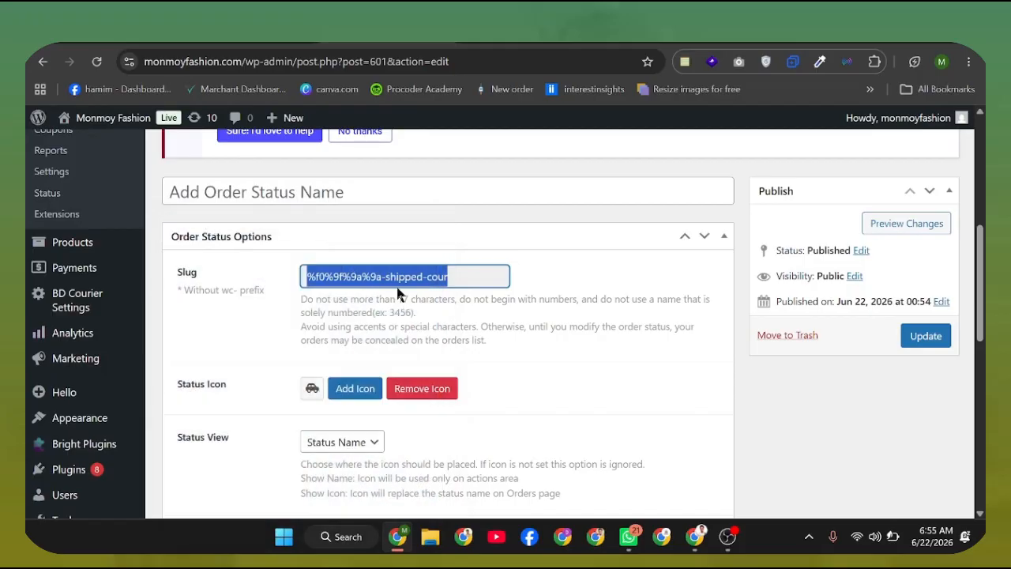
Name the order status "🚚 Shipped / Courier Sent" and update it.
{"action": "left_click", "coordinate": [285, 192]}
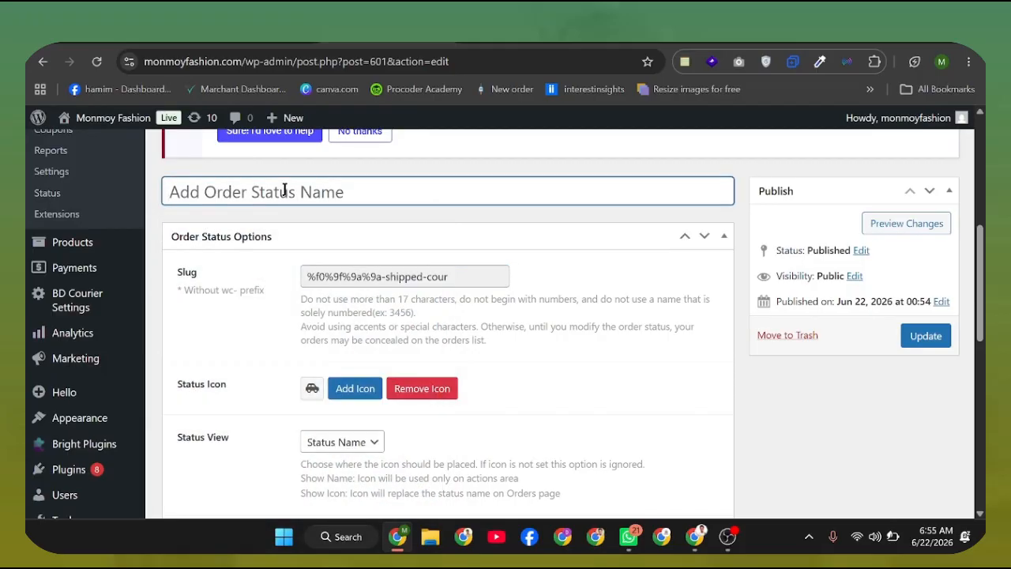
{"action": "type", "text": "🚚 Shipped / Courier Sent"}
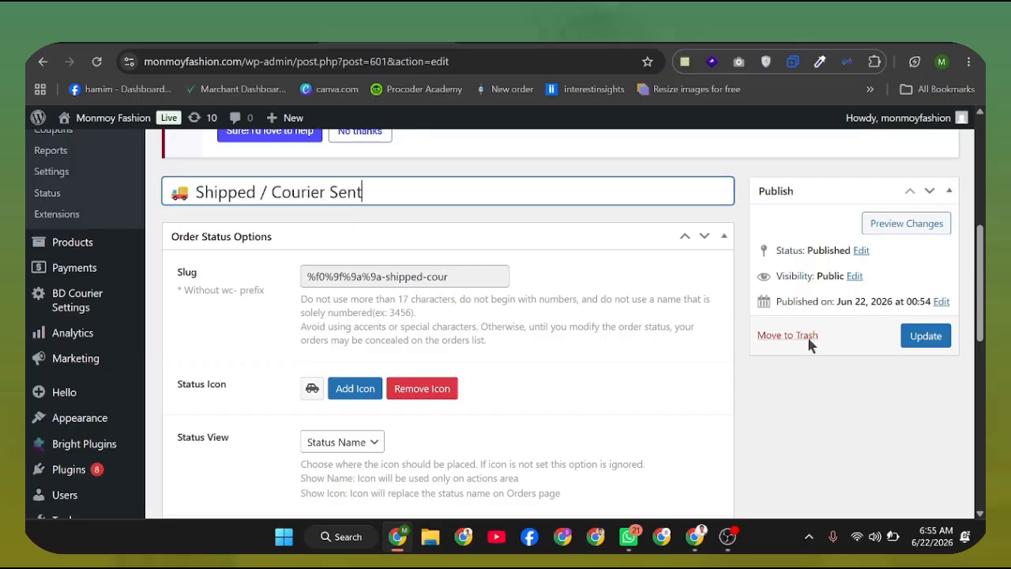
{"action": "left_click", "coordinate": [924, 335]}
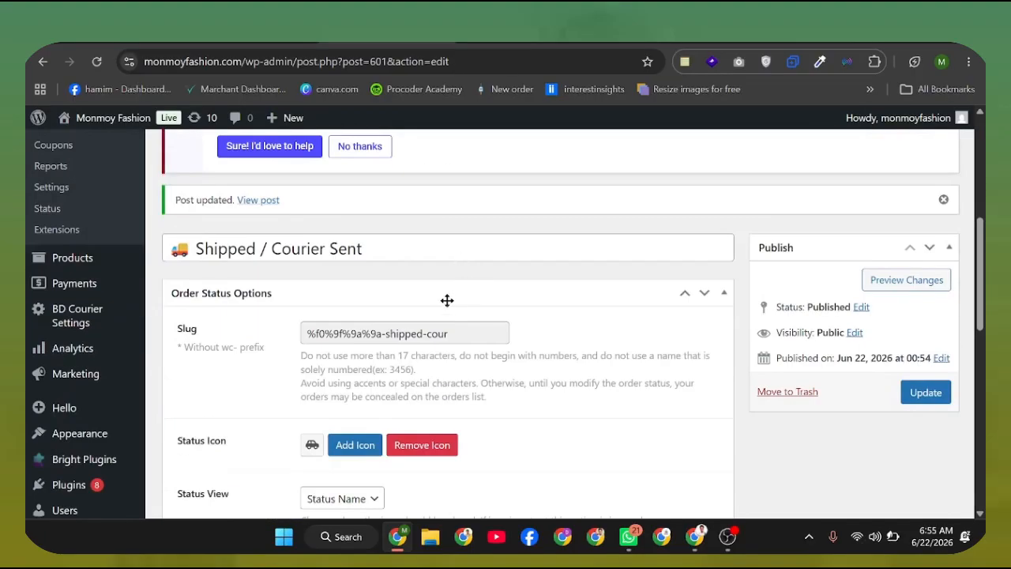
{"action": "scroll", "coordinate": [447, 300], "scroll_direction": "down", "scroll_amount": 5}
{"action": "scroll", "coordinate": [417, 305], "scroll_direction": "up", "scroll_amount": 5}
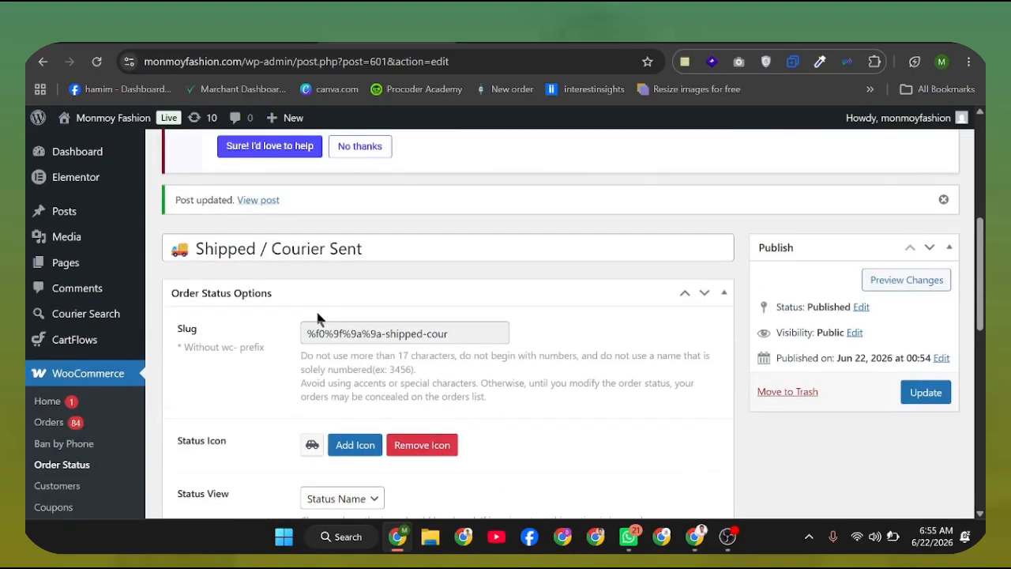
Check the Shipped / Courier Sent preview in the order status list and start adding another new order status.
{"action": "left_click", "coordinate": [88, 467]}
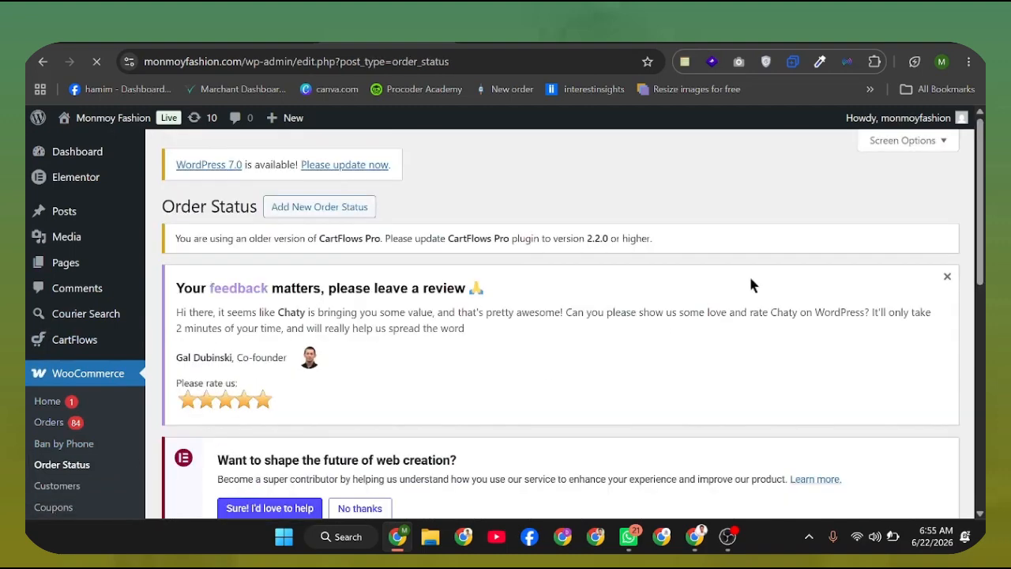
{"action": "left_click_drag", "start_coordinate": [977, 231], "coordinate": [972, 367]}
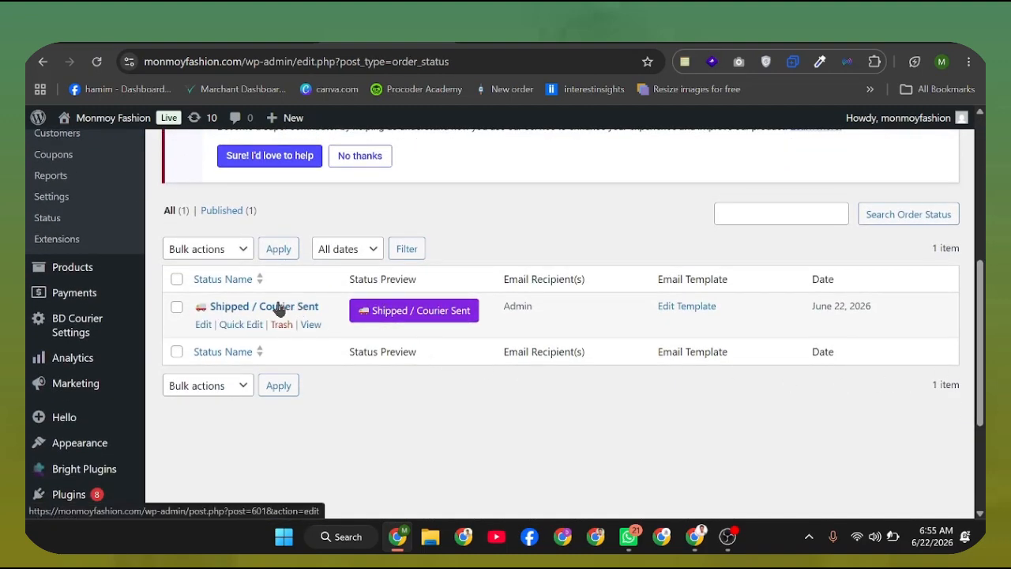
{"action": "scroll", "coordinate": [572, 318], "scroll_direction": "up", "scroll_amount": 5}
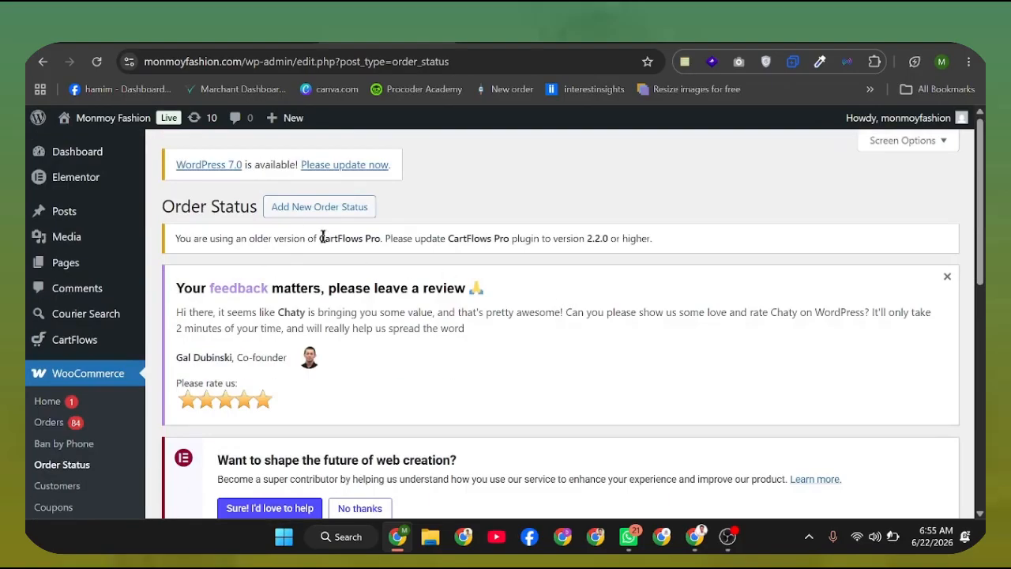
{"action": "left_click", "coordinate": [304, 211]}
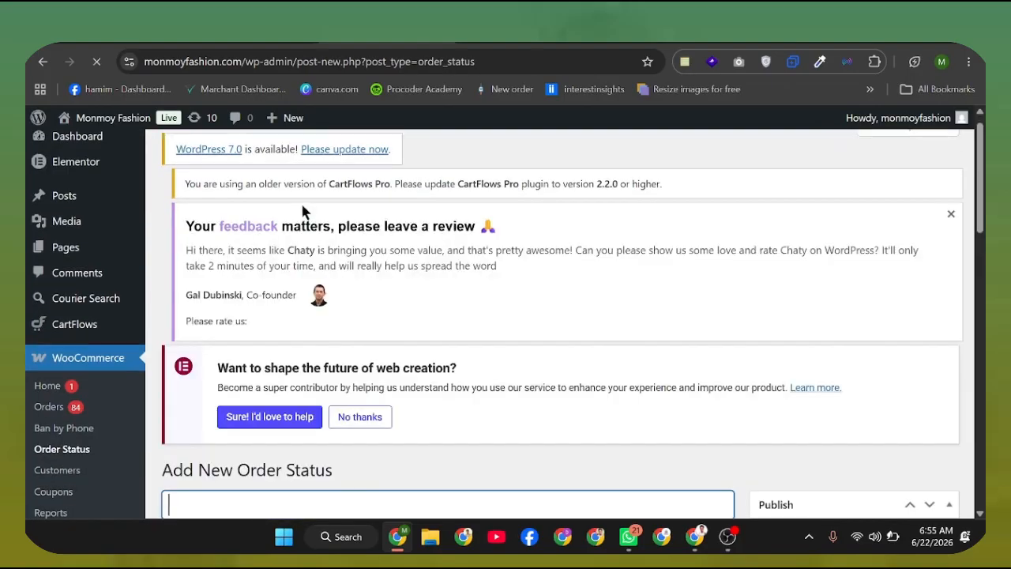
{"action": "left_click_drag", "start_coordinate": [980, 211], "coordinate": [980, 316]}
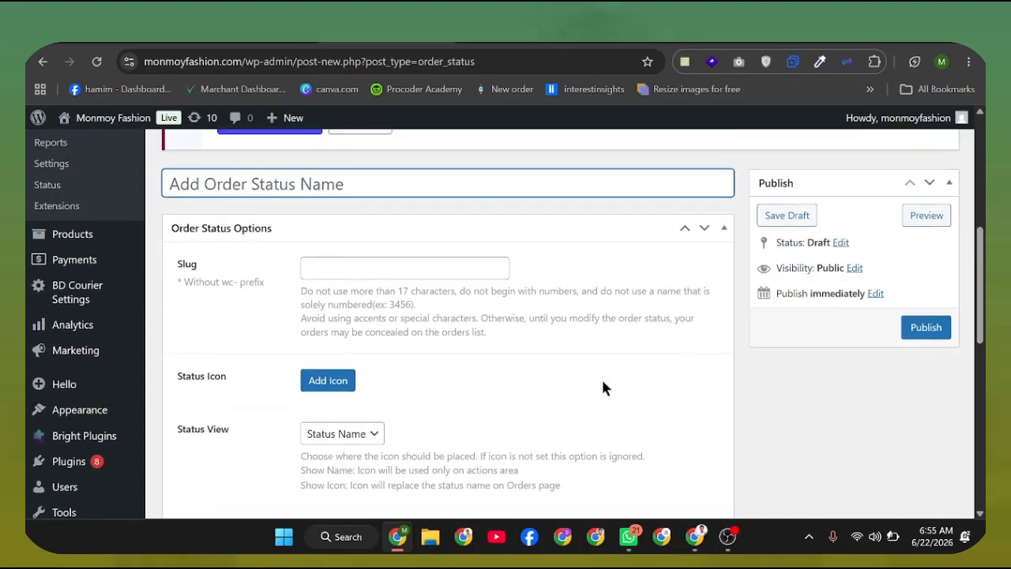
Switch to ChatGPT, copy the "🚫 Fake Order" status with its emoji from the table, and return to WordPress's new order status form.
{"action": "left_click", "coordinate": [518, 36]}
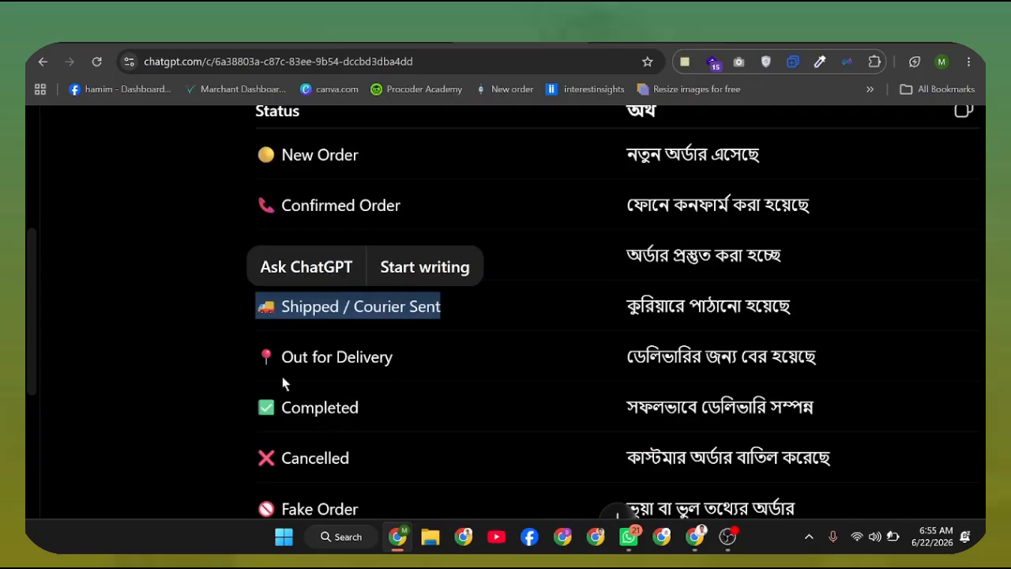
{"action": "scroll", "coordinate": [323, 453], "scroll_direction": "down", "scroll_amount": 2}
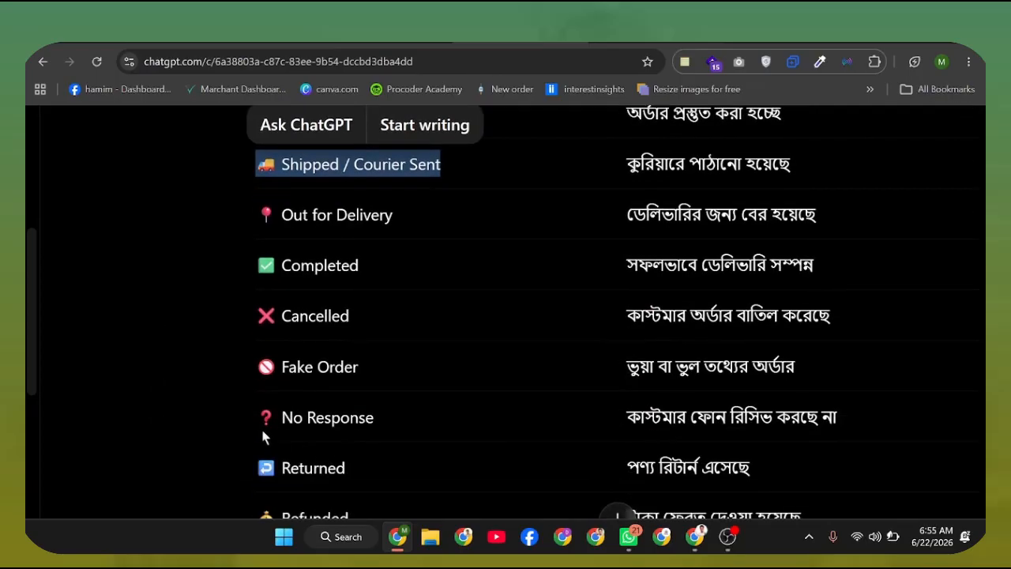
{"action": "left_click_drag", "start_coordinate": [253, 364], "coordinate": [370, 373]}
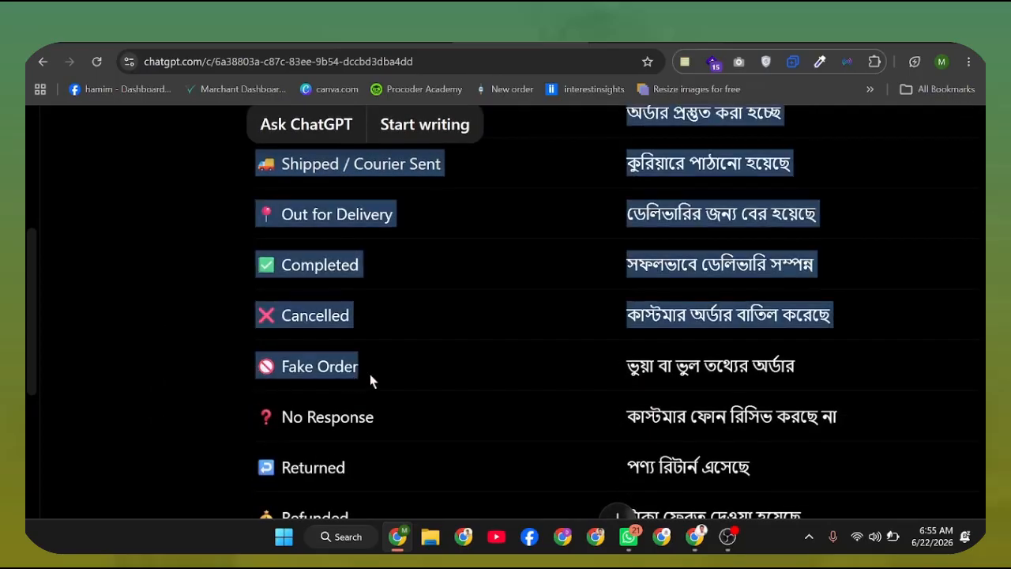
{"action": "triple_click", "coordinate": [325, 367]}
{"action": "key", "text": "super+c"}
{"action": "right_click", "coordinate": [325, 368]}
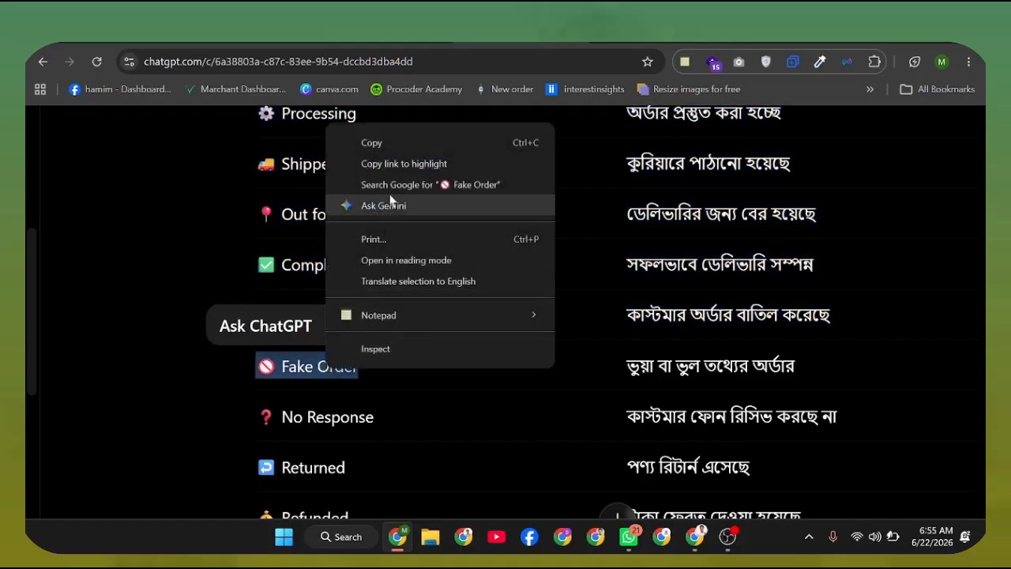
{"action": "double_click", "coordinate": [395, 144]}
{"action": "left_click", "coordinate": [385, 35]}
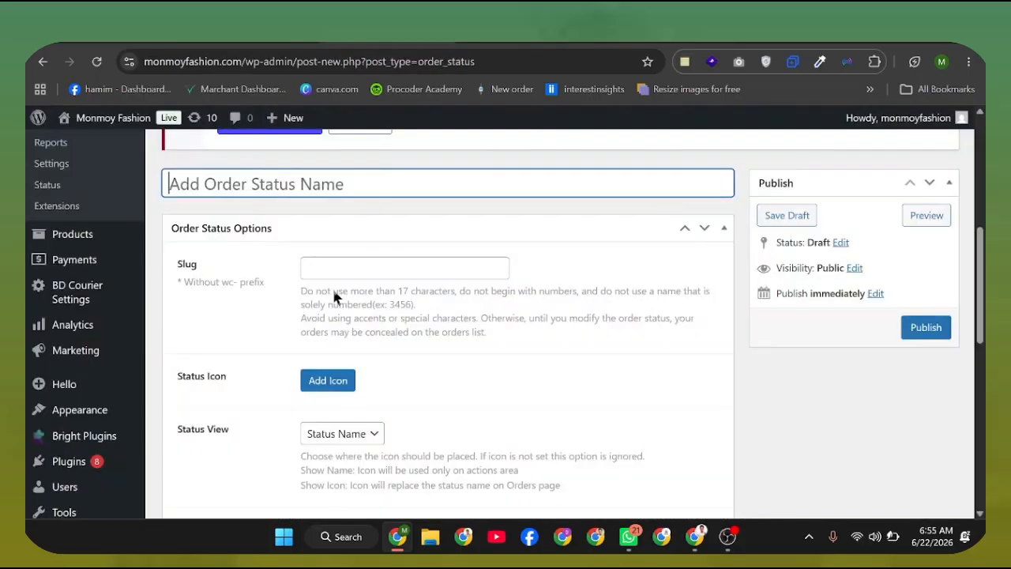
Name the new order status "🚫 Fake Order" from the clipboard and enter "fakr order" as its slug.
{"action": "right_click", "coordinate": [280, 189]}
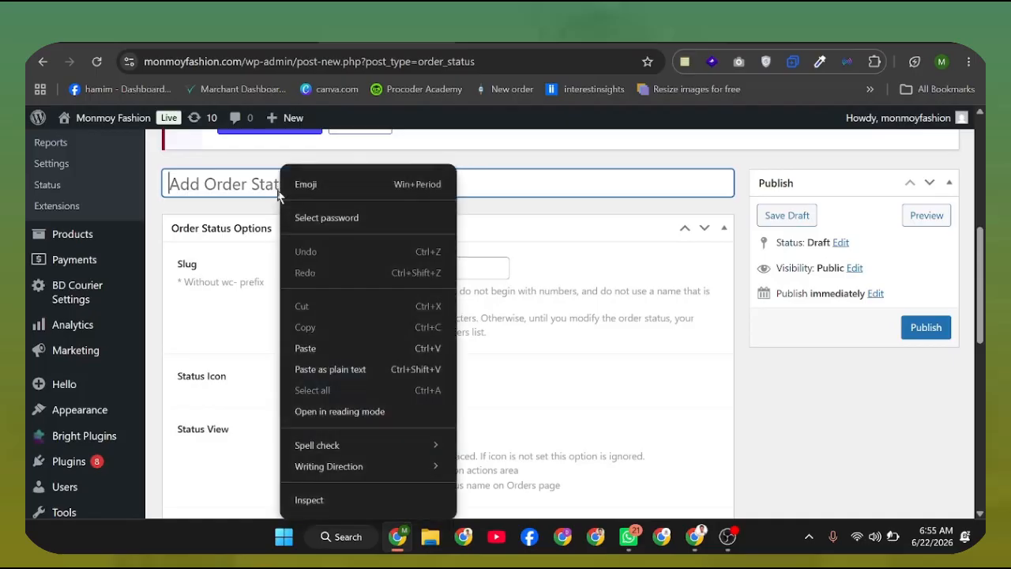
{"action": "left_click", "coordinate": [321, 348]}
{"action": "left_click", "coordinate": [358, 267]}
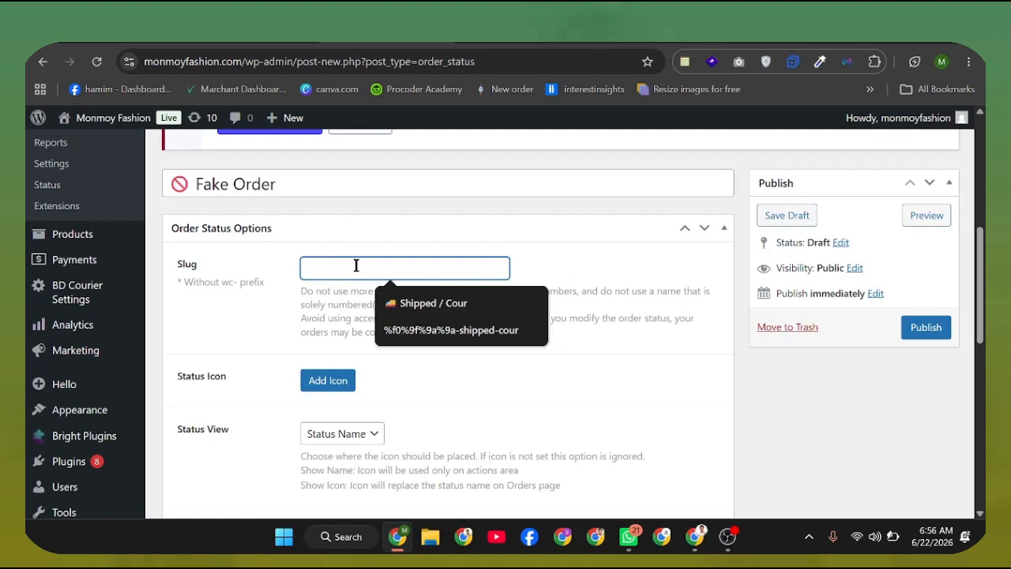
{"action": "type", "text": "fak"}
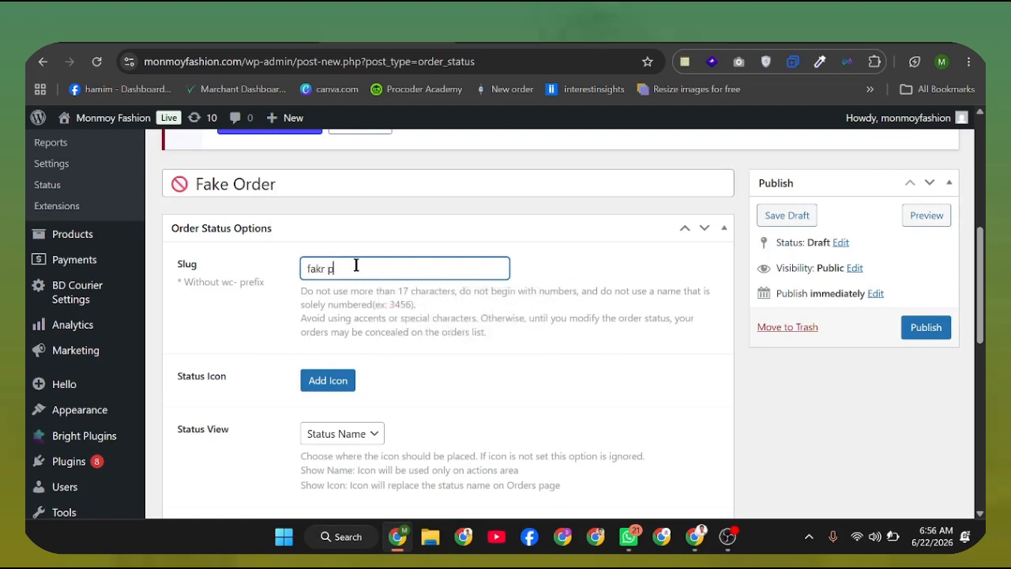
{"action": "type", "text": "r order"}
Search the status icon library for a suitable Fake Order icon using "fak", "worn" and "cro".
{"action": "left_click", "coordinate": [327, 380]}
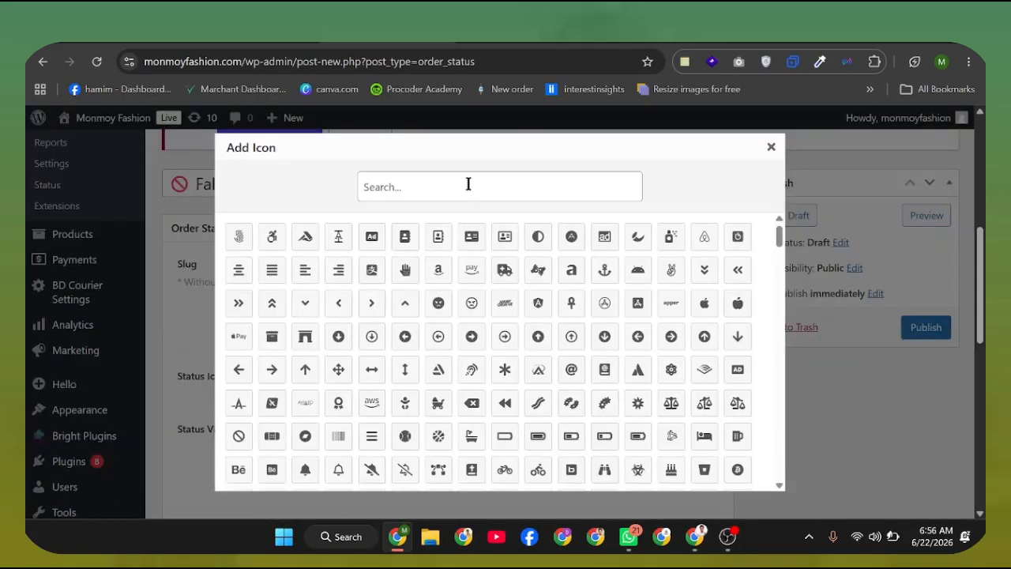
{"action": "left_click", "coordinate": [468, 184]}
{"action": "type", "text": "f"}
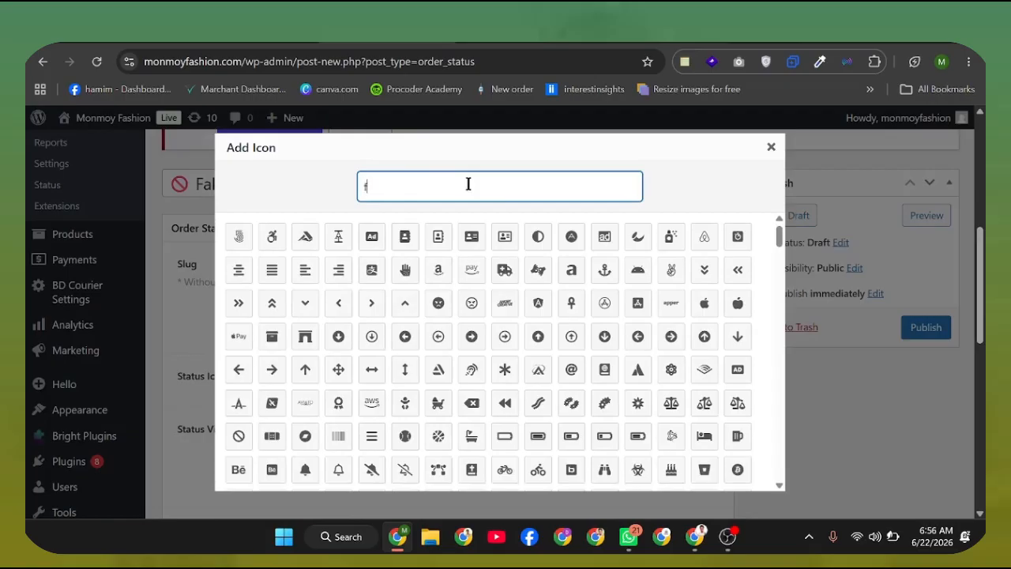
{"action": "type", "text": "ak"}
{"action": "key", "text": "BackSpace"}
{"action": "key", "text": "BackSpace"}
{"action": "key", "text": "BackSpace"}
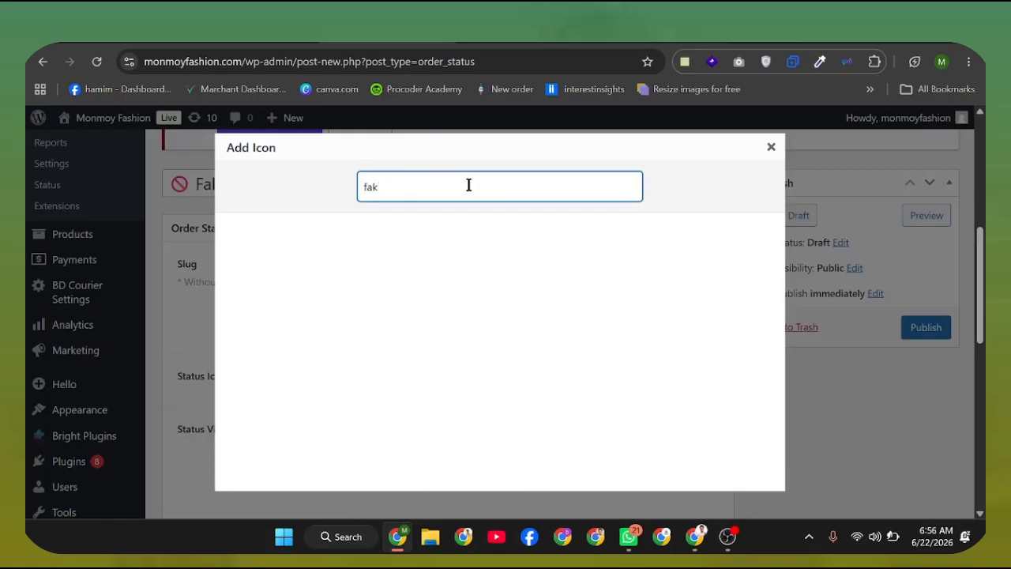
{"action": "type", "text": "fa"}
{"action": "key", "text": "BackSpace"}
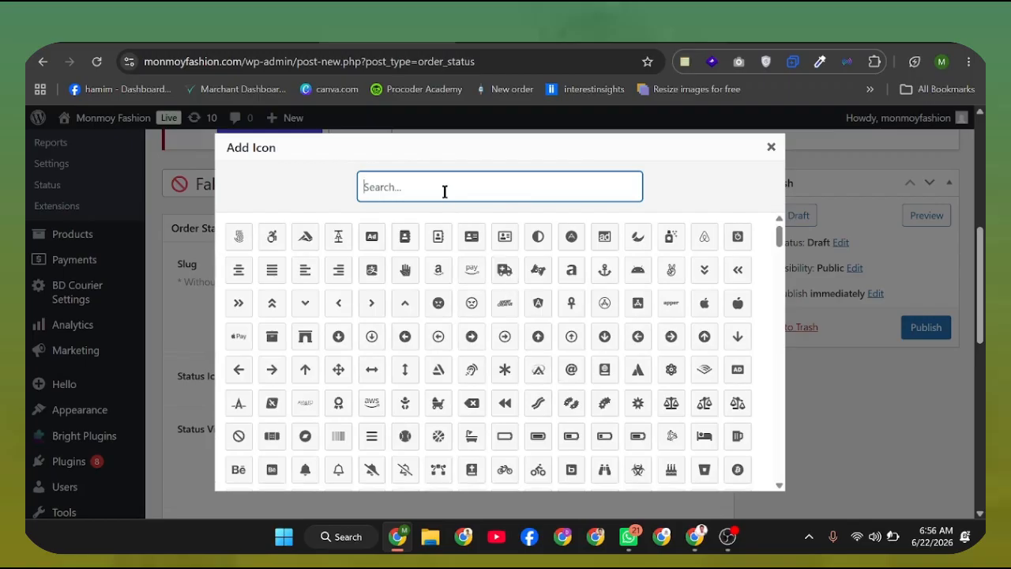
{"action": "type", "text": "wor"}
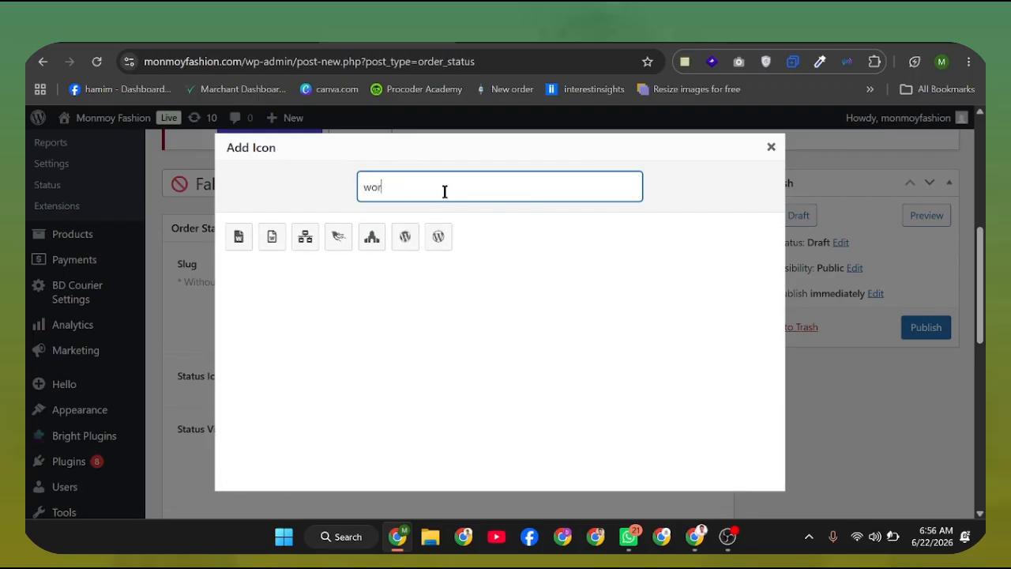
{"action": "type", "text": "n"}
{"action": "double_click", "coordinate": [419, 196]}
{"action": "type", "text": "c"}
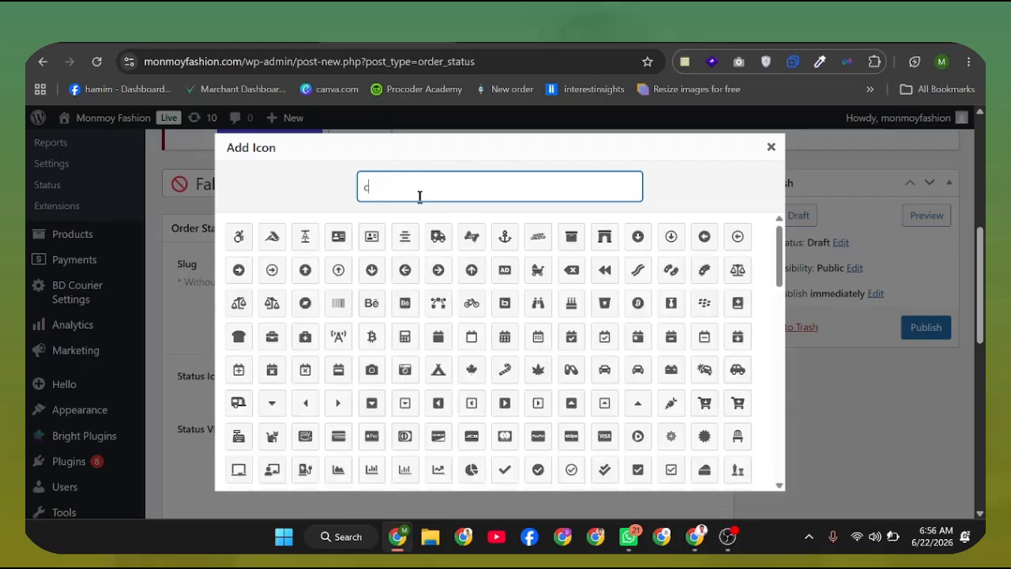
{"action": "type", "text": "ro"}
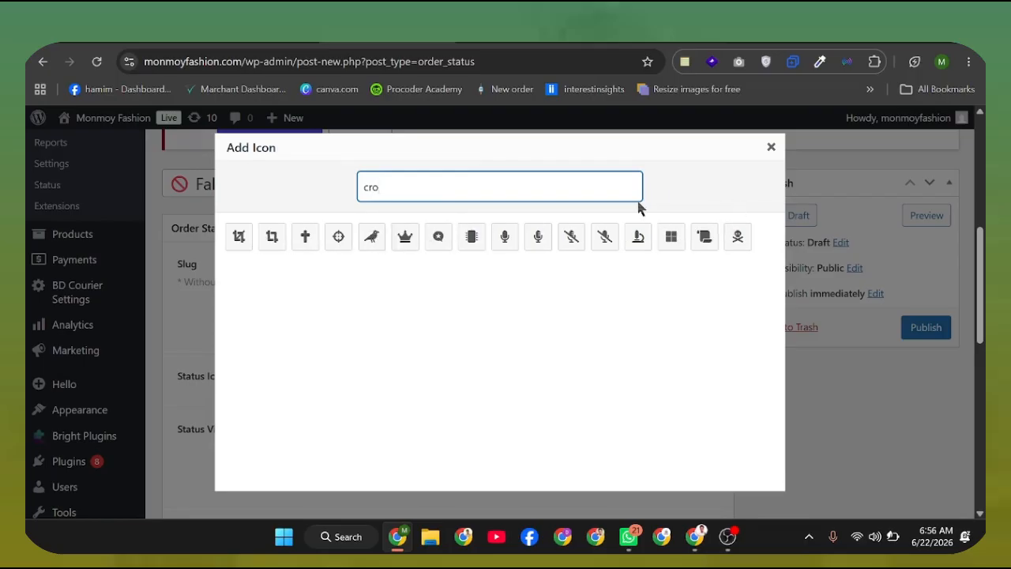
Search the status icons for "worn" and "w", browse the matches, and close the icon library without choosing one.
{"action": "double_click", "coordinate": [602, 195]}
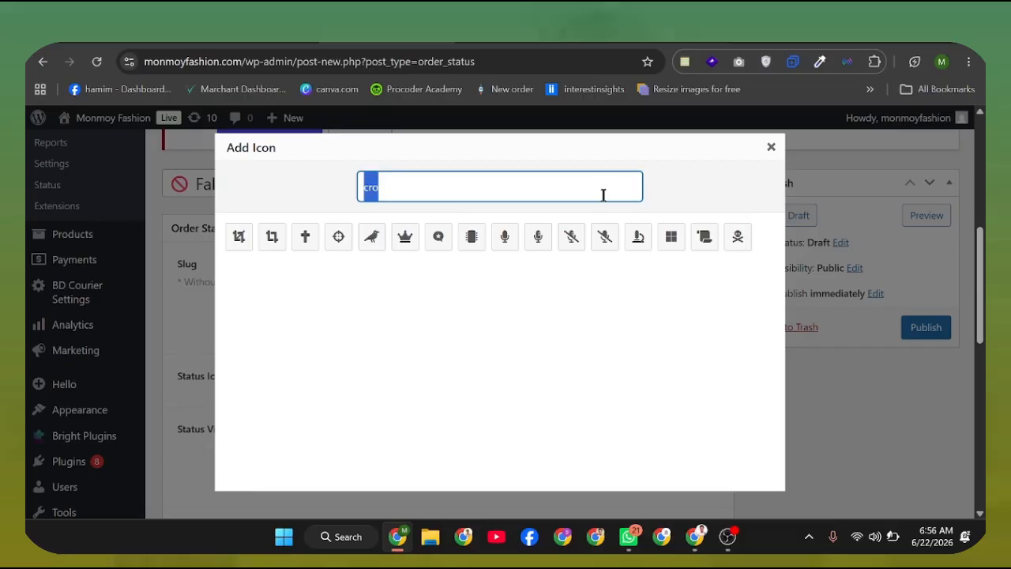
{"action": "type", "text": "wo"}
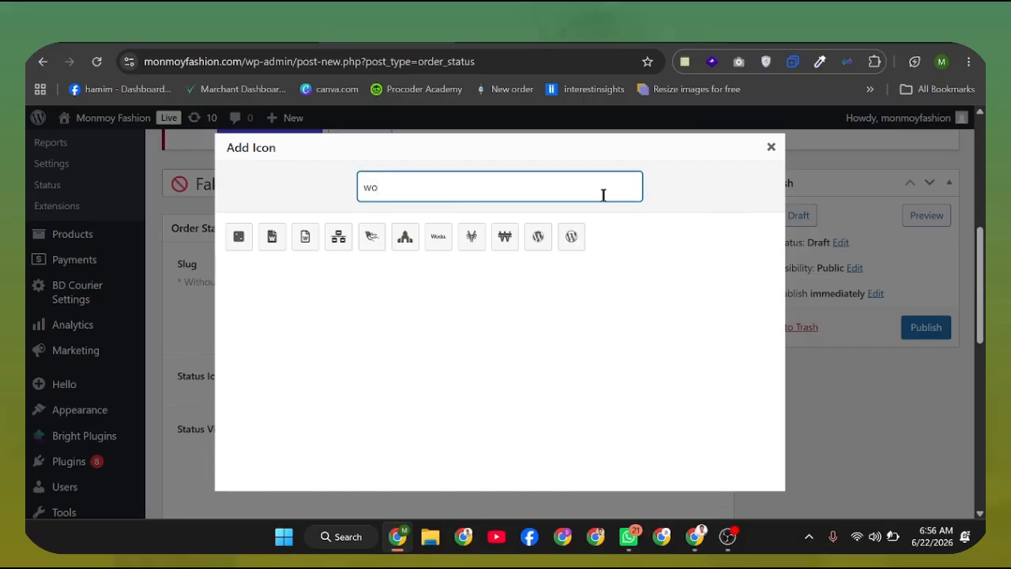
{"action": "type", "text": "rn"}
{"action": "key", "text": "BackSpace"}
{"action": "key", "text": "BackSpace"}
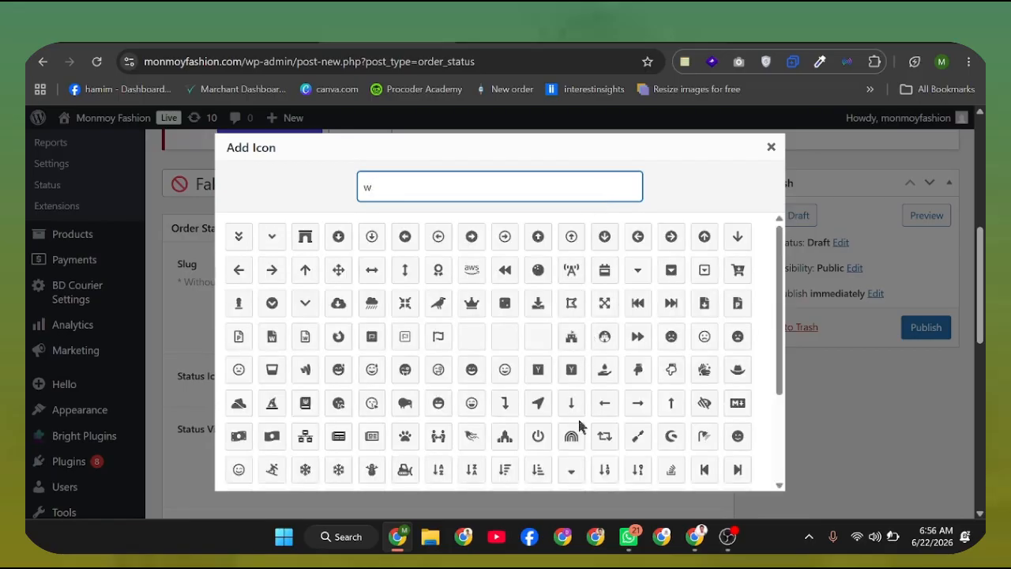
{"action": "scroll", "coordinate": [624, 399], "scroll_direction": "down", "scroll_amount": 2}
{"action": "scroll", "coordinate": [628, 395], "scroll_direction": "down", "scroll_amount": 2}
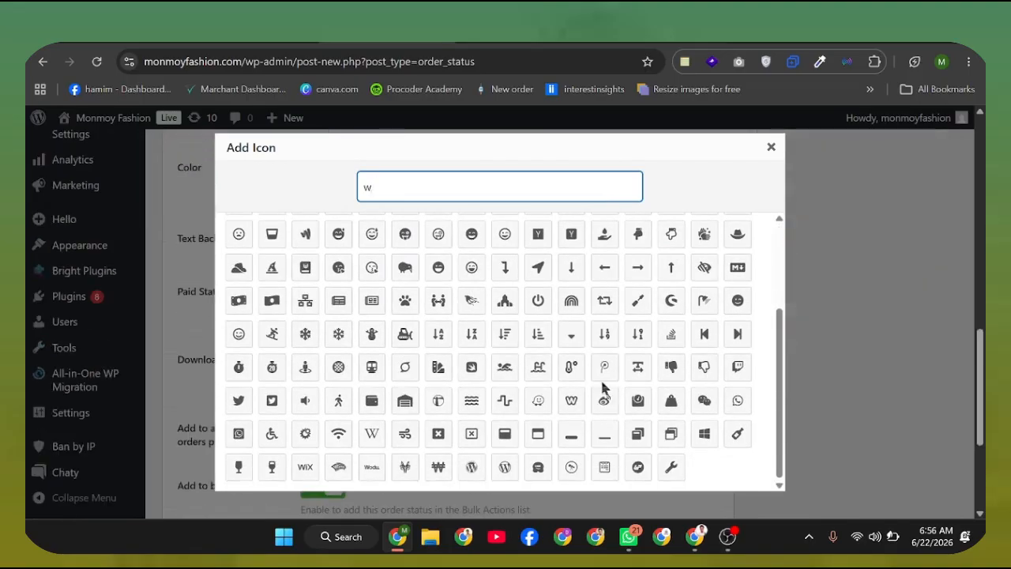
{"action": "scroll", "coordinate": [755, 151], "scroll_direction": "up", "scroll_amount": 3}
{"action": "left_click", "coordinate": [771, 147]}
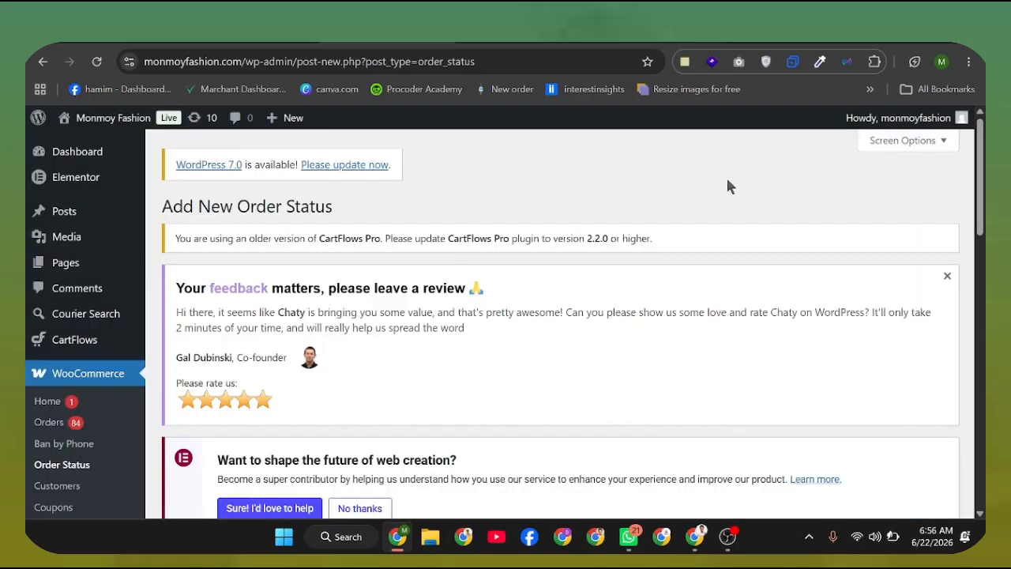
Set the Fake Order status's text and icon color to white.
{"action": "scroll", "coordinate": [435, 347], "scroll_direction": "down", "scroll_amount": 5}
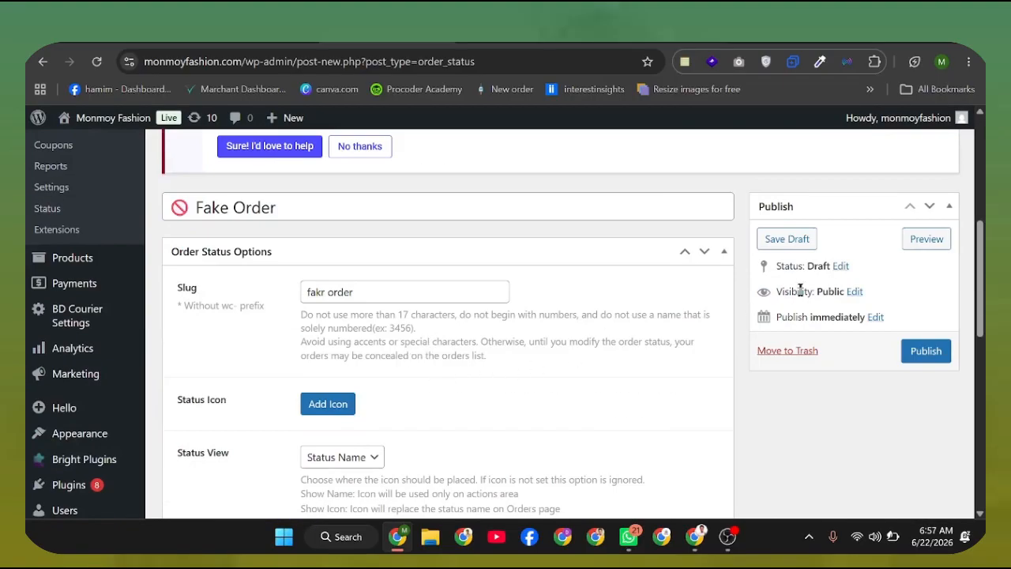
{"action": "scroll", "coordinate": [825, 316], "scroll_direction": "down", "scroll_amount": 3}
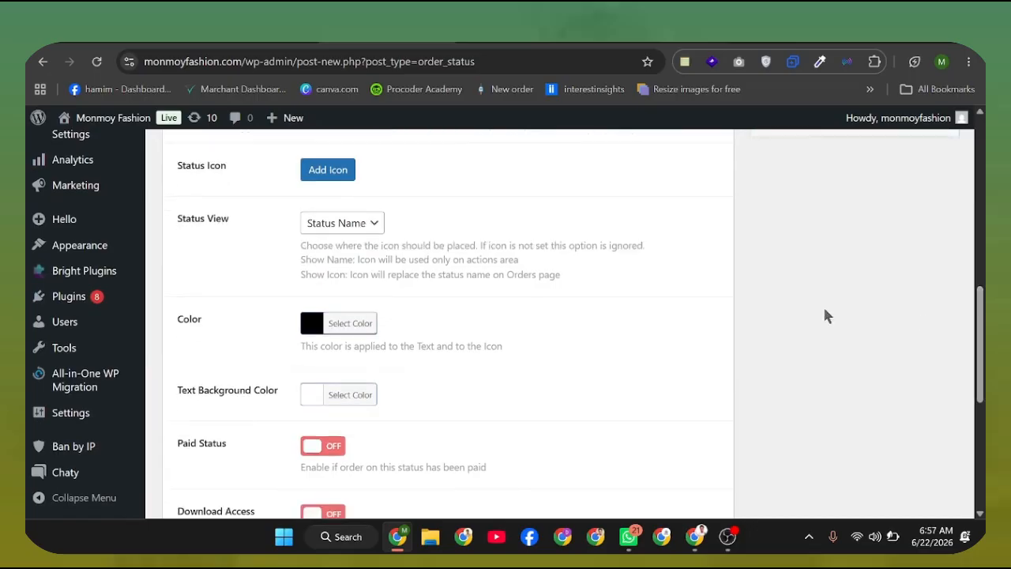
{"action": "left_click", "coordinate": [322, 327]}
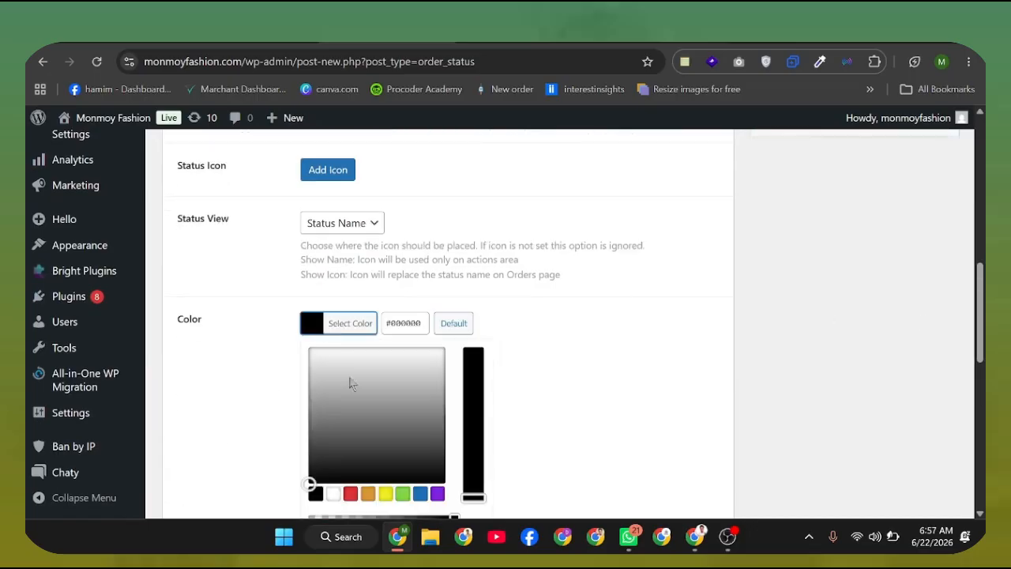
{"action": "left_click_drag", "start_coordinate": [375, 392], "coordinate": [377, 332]}
{"action": "left_click", "coordinate": [205, 289]}
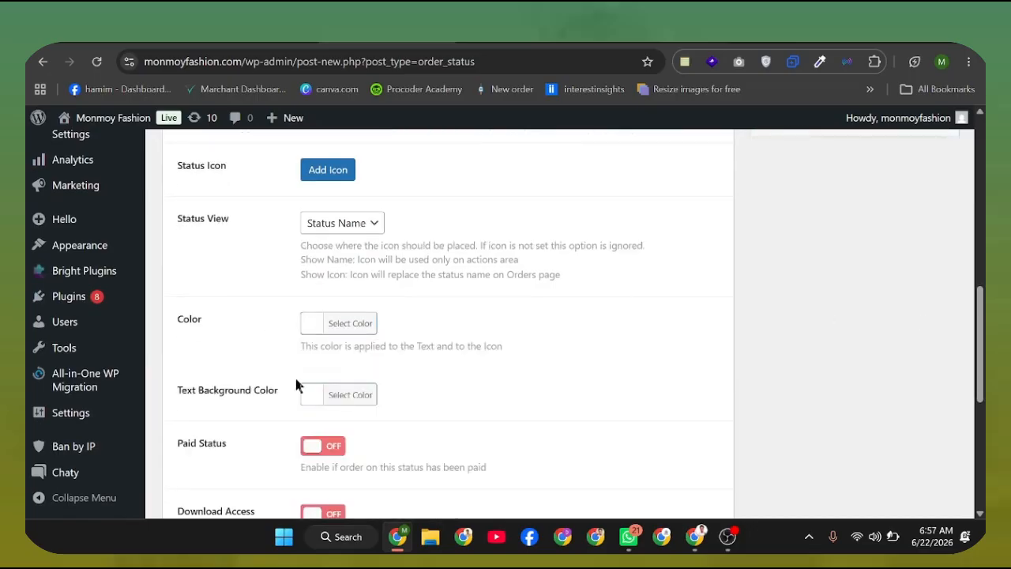
Set the Fake Order status's text background color to black (#000000) and publish the status.
{"action": "left_click", "coordinate": [336, 399]}
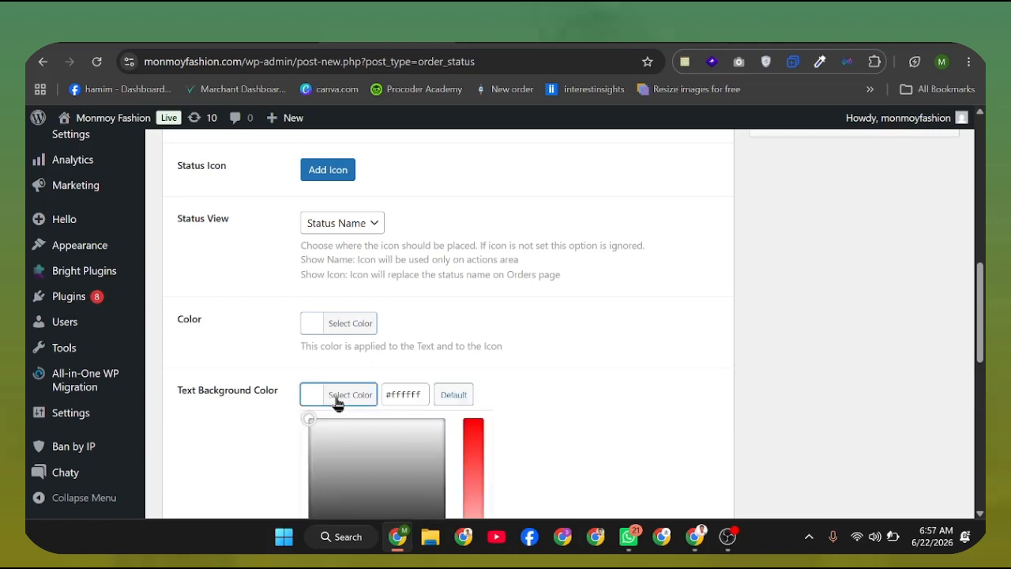
{"action": "scroll", "coordinate": [790, 316], "scroll_direction": "down", "scroll_amount": 2}
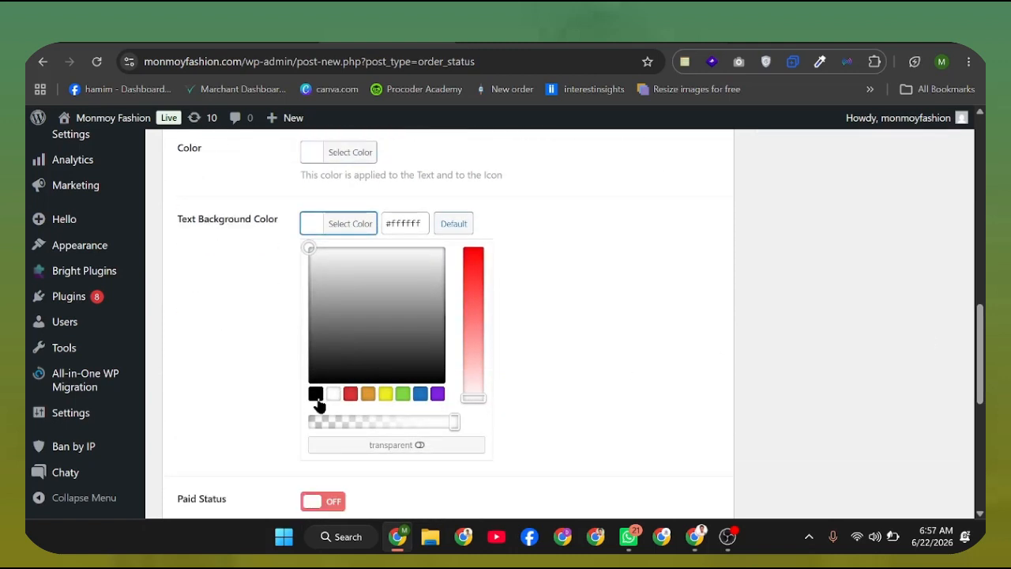
{"action": "left_click", "coordinate": [316, 395]}
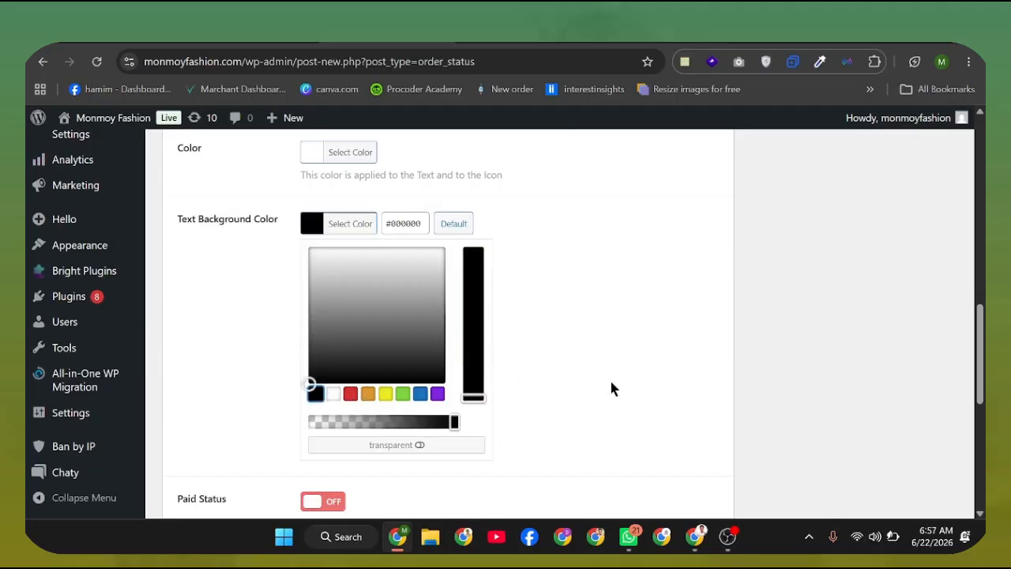
{"action": "left_click", "coordinate": [609, 376]}
{"action": "scroll", "coordinate": [708, 394], "scroll_direction": "up", "scroll_amount": 5}
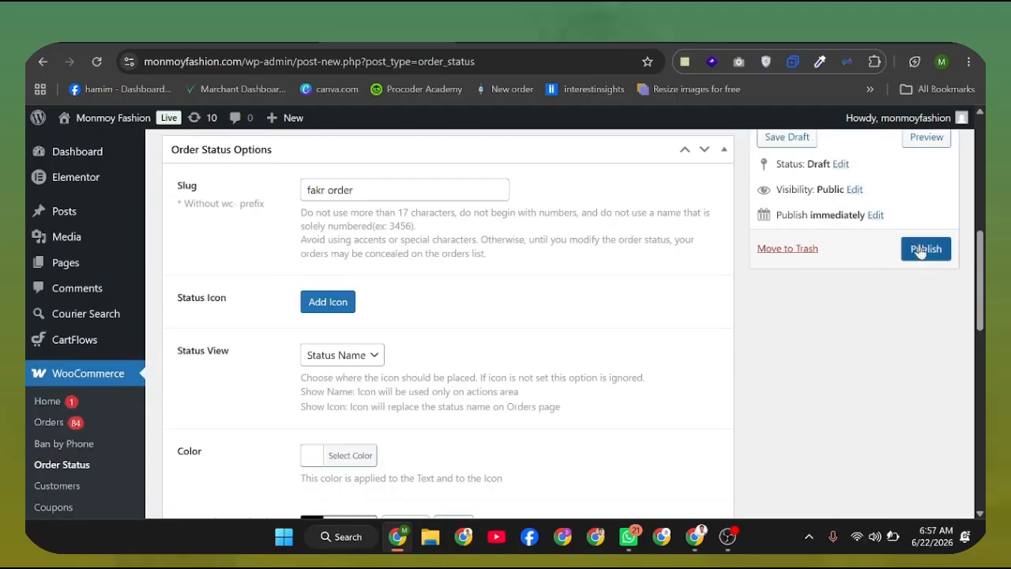
{"action": "left_click", "coordinate": [919, 249]}
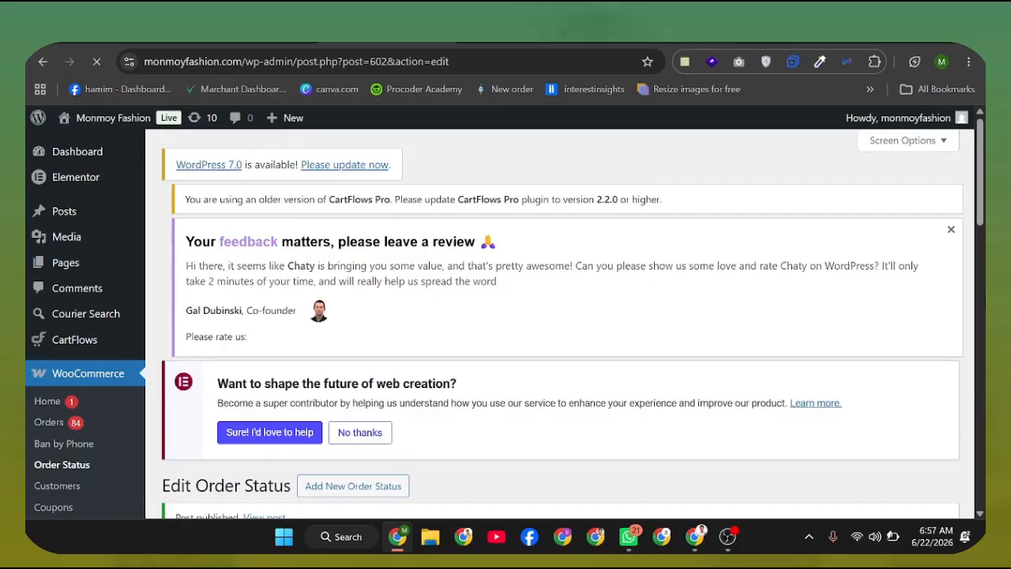
Review the published Fake Order status and check its preview in the order status list.
{"action": "scroll", "coordinate": [540, 287], "scroll_direction": "down", "scroll_amount": 5}
{"action": "scroll", "coordinate": [508, 295], "scroll_direction": "up", "scroll_amount": 5}
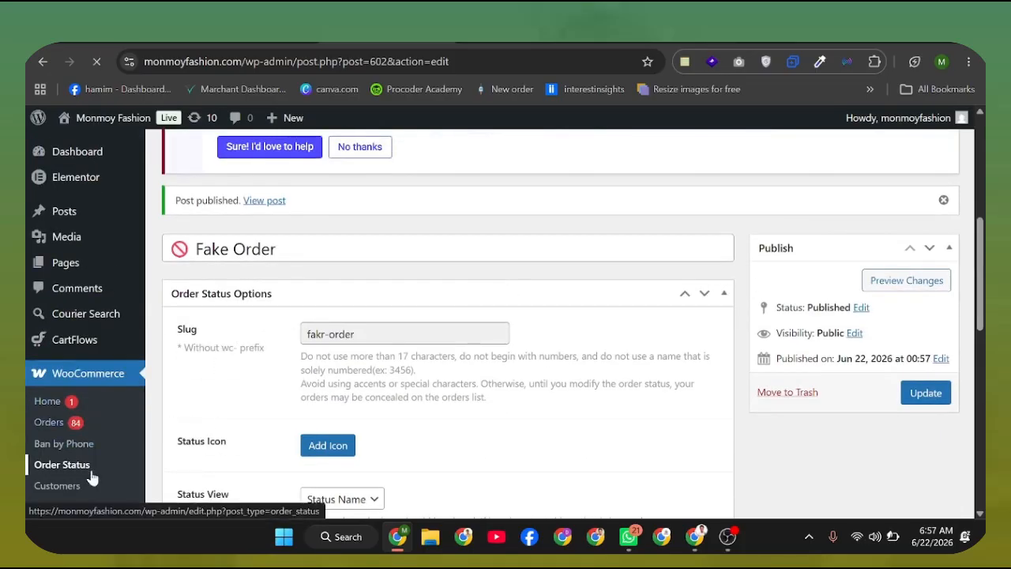
{"action": "scroll", "coordinate": [371, 363], "scroll_direction": "down", "scroll_amount": 4}
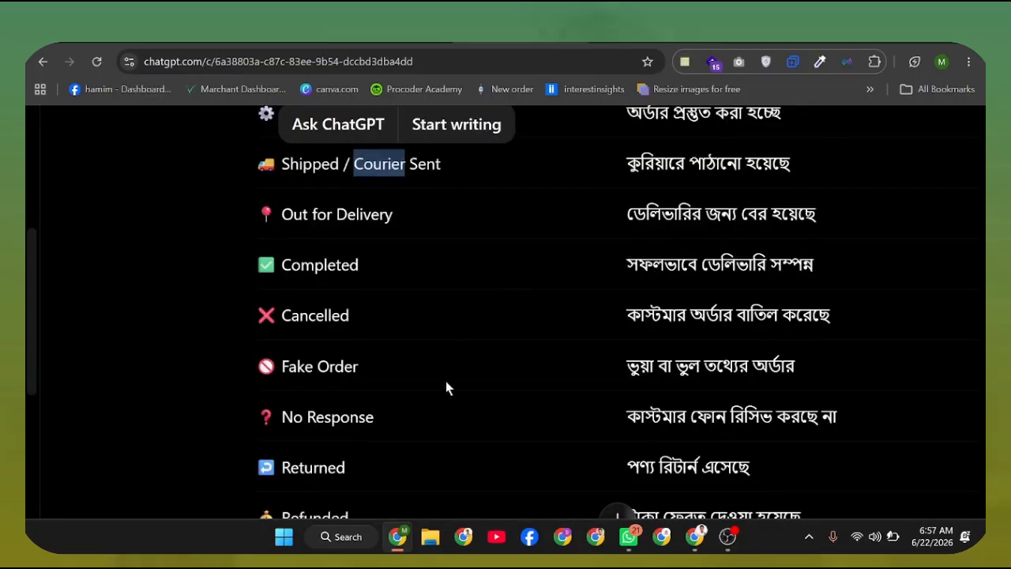
Switch to ChatGPT, copy the "❓ No Response" status with its emoji from the table, and return to WordPress's order status list.
{"action": "scroll", "coordinate": [445, 387], "scroll_direction": "down", "scroll_amount": 2}
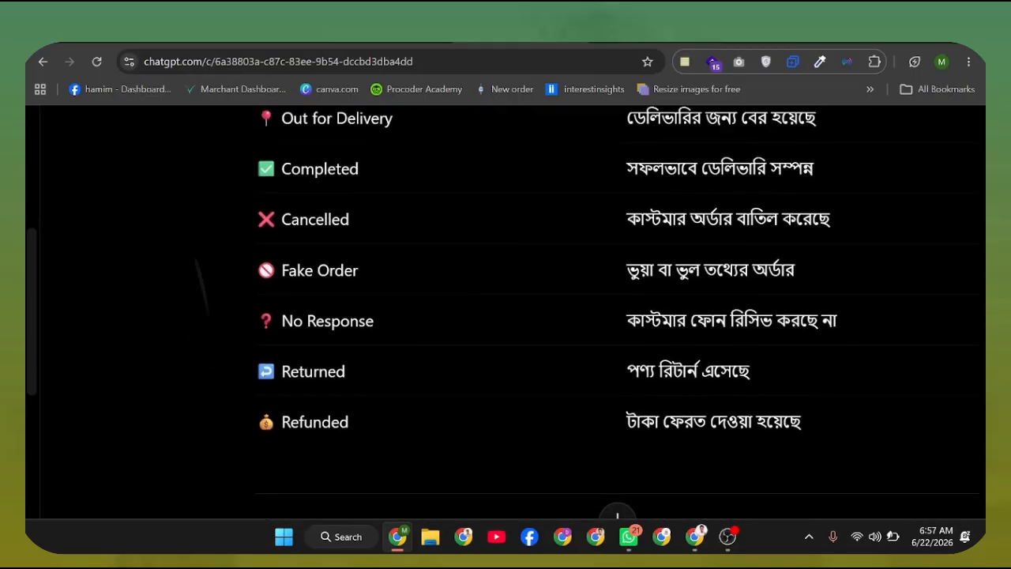
{"action": "triple_click", "coordinate": [334, 322]}
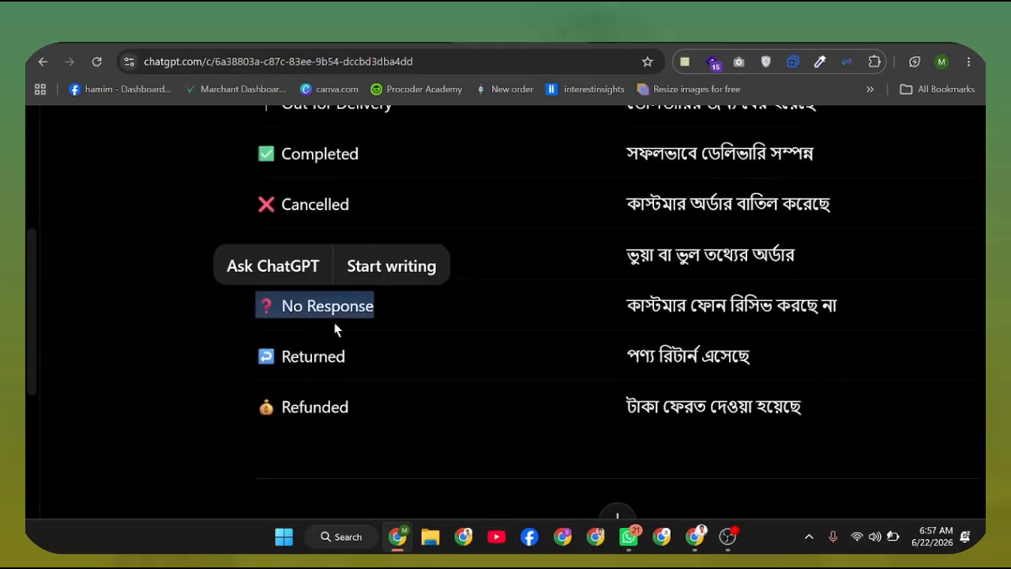
{"action": "right_click", "coordinate": [321, 310]}
{"action": "left_click", "coordinate": [367, 84]}
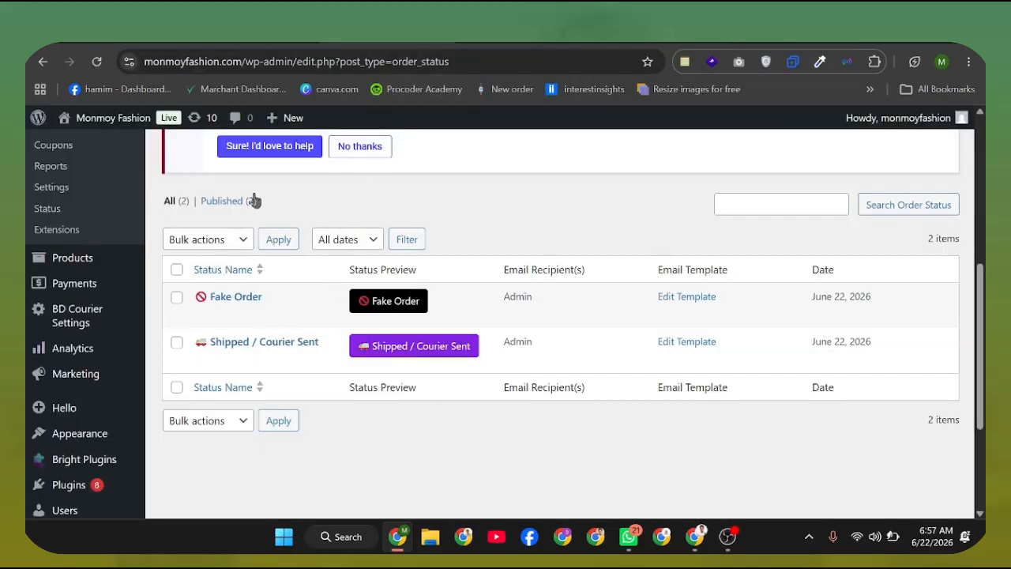
Add another new order status named "❓ No Response" from the clipboard, with the slug "no response".
{"action": "scroll", "coordinate": [261, 221], "scroll_direction": "up", "scroll_amount": 5}
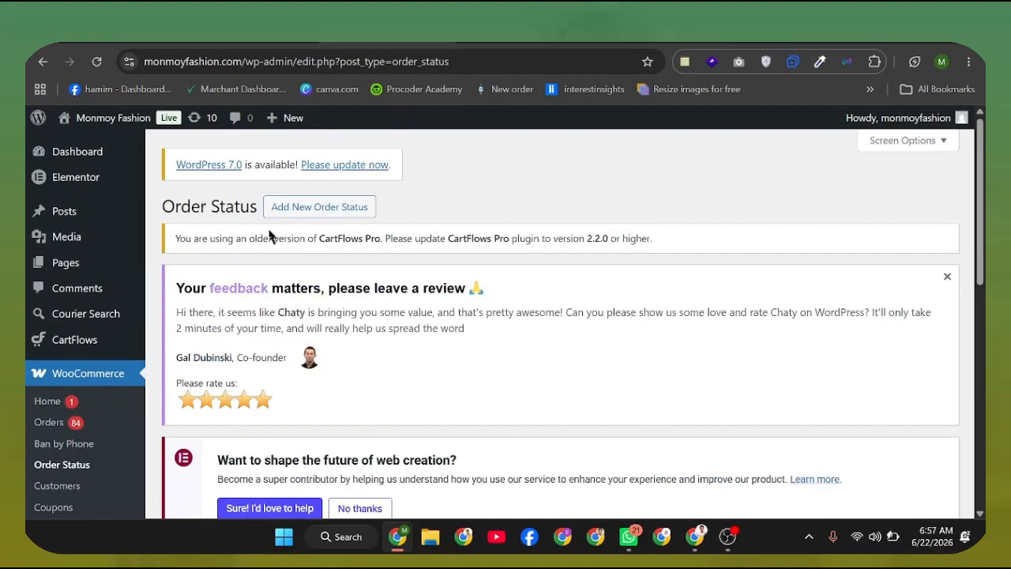
{"action": "left_click", "coordinate": [323, 208]}
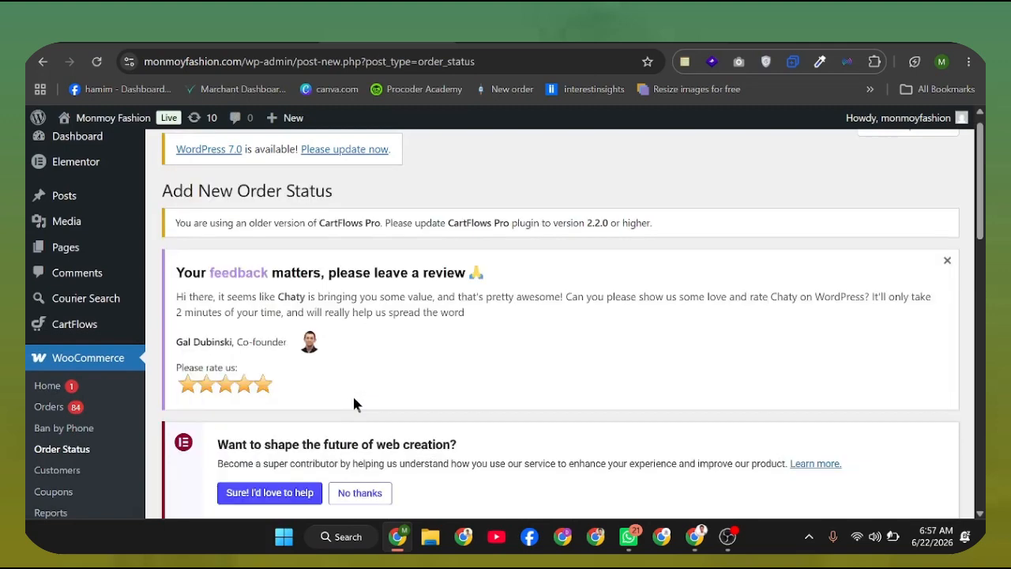
{"action": "scroll", "coordinate": [352, 393], "scroll_direction": "down", "scroll_amount": 3}
{"action": "right_click", "coordinate": [275, 316]}
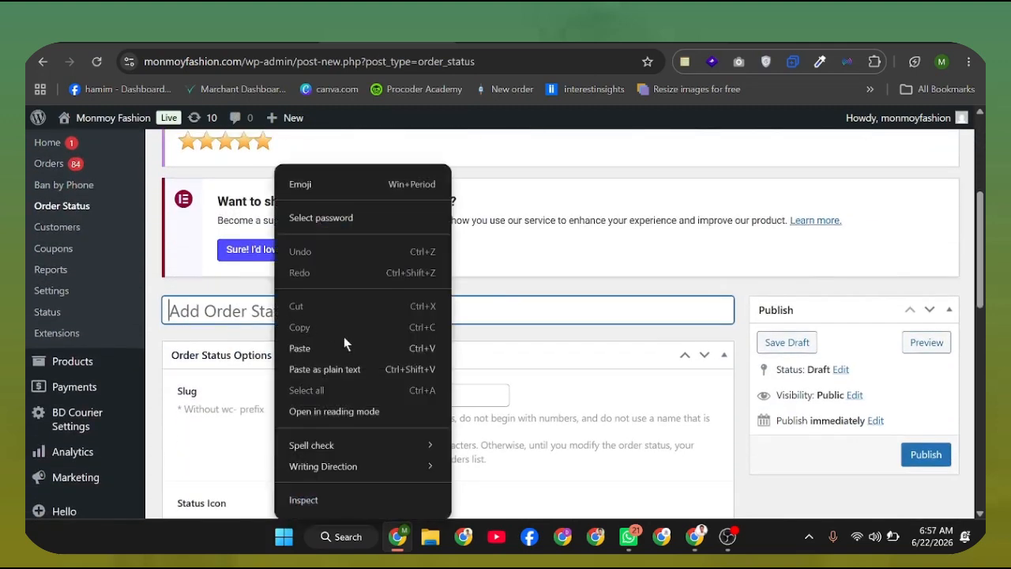
{"action": "left_click", "coordinate": [344, 340]}
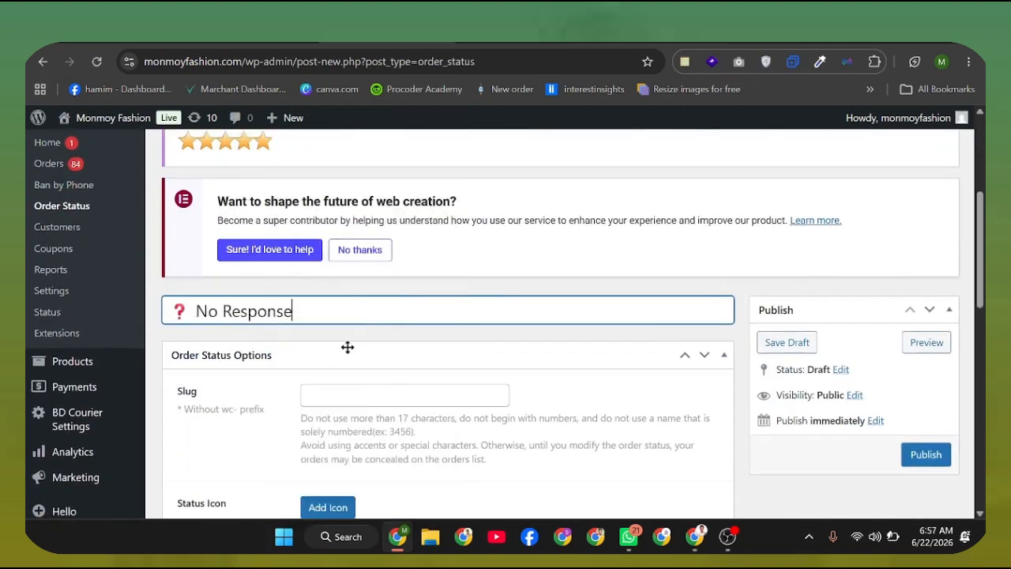
{"action": "left_click", "coordinate": [375, 394]}
{"action": "type", "text": "no response"}
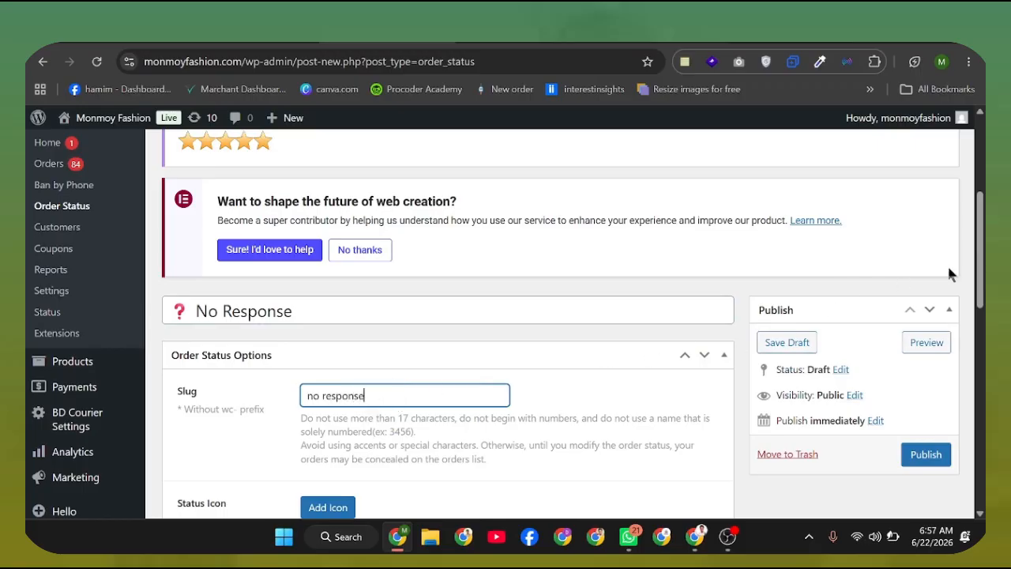
{"action": "scroll", "coordinate": [950, 272], "scroll_direction": "down", "scroll_amount": 4}
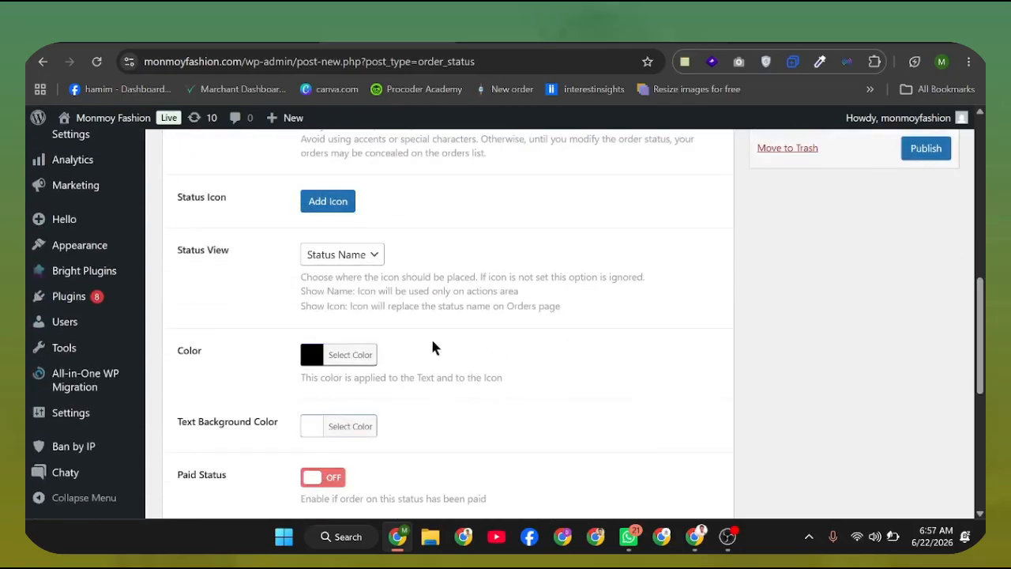
Set the No Response status's text and icon color to white (#ffffff).
{"action": "left_click", "coordinate": [339, 357]}
{"action": "left_click_drag", "start_coordinate": [370, 450], "coordinate": [395, 379]}
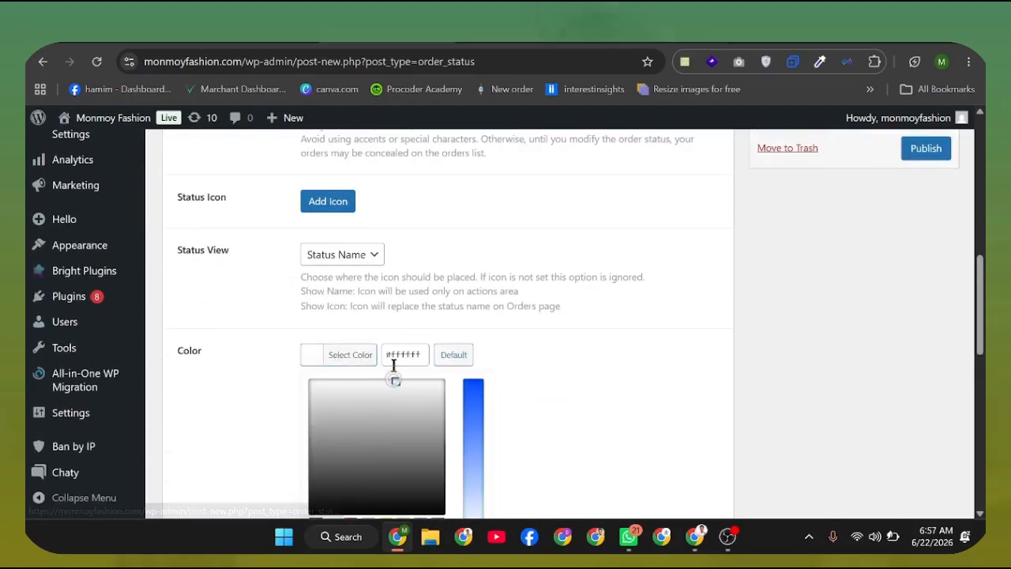
{"action": "left_click", "coordinate": [229, 326]}
Set the No Response status's text background color to orange (#dd9933) and publish the status.
{"action": "left_click", "coordinate": [323, 426]}
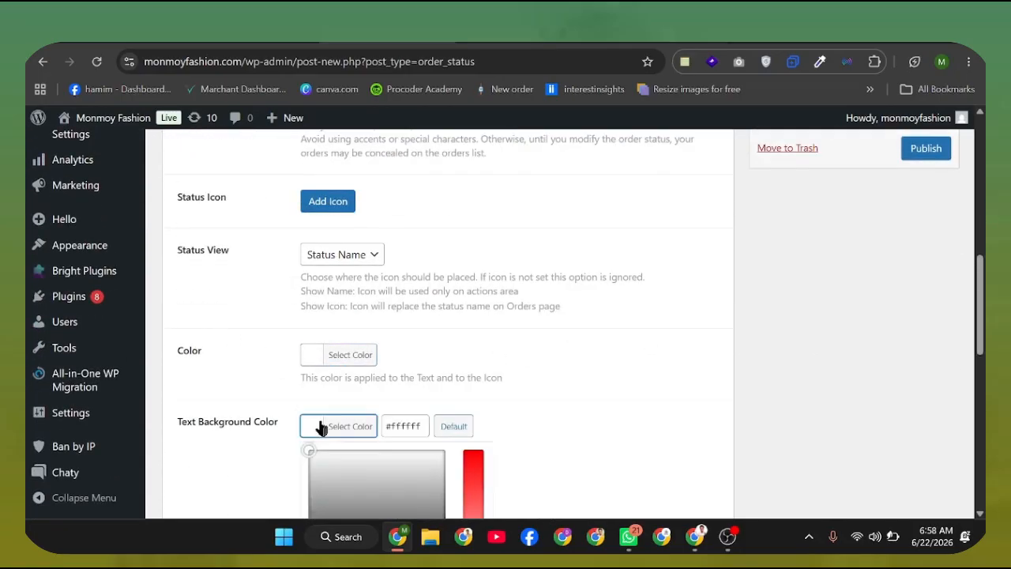
{"action": "scroll", "coordinate": [377, 431], "scroll_direction": "down", "scroll_amount": 2}
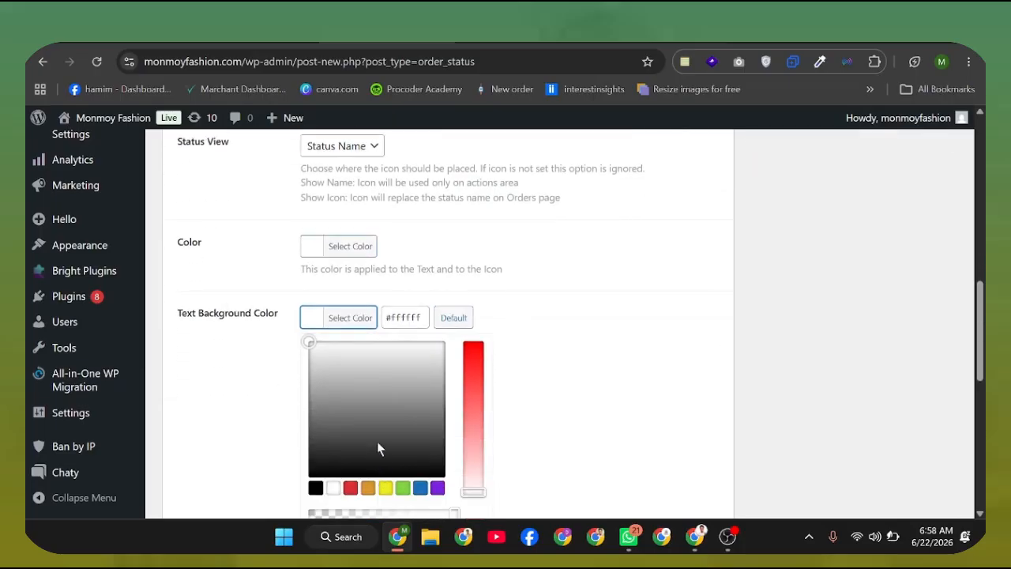
{"action": "left_click", "coordinate": [368, 488]}
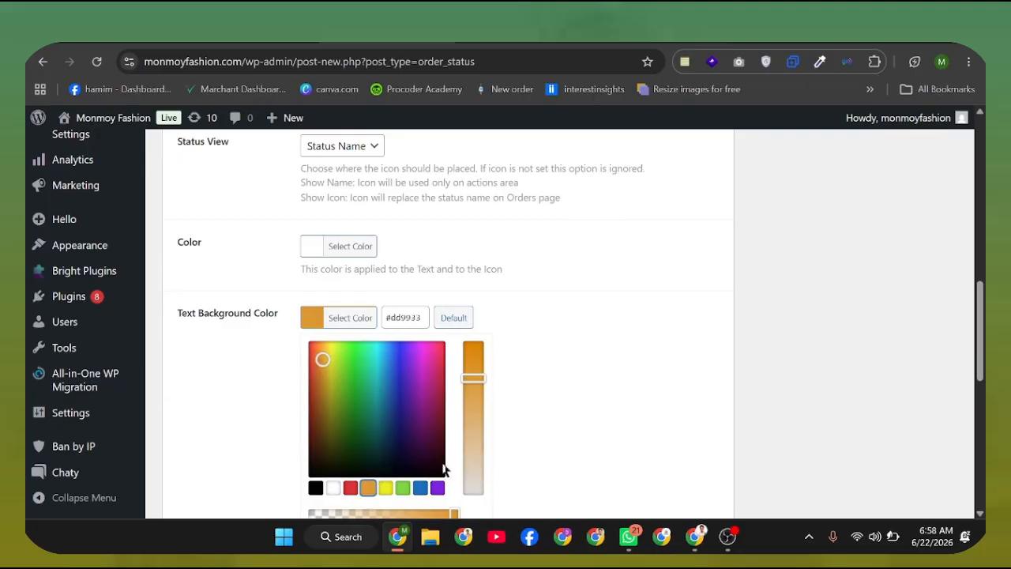
{"action": "scroll", "coordinate": [518, 418], "scroll_direction": "down", "scroll_amount": 15}
{"action": "scroll", "coordinate": [867, 374], "scroll_direction": "up", "scroll_amount": 20}
{"action": "scroll", "coordinate": [854, 404], "scroll_direction": "down", "scroll_amount": 5}
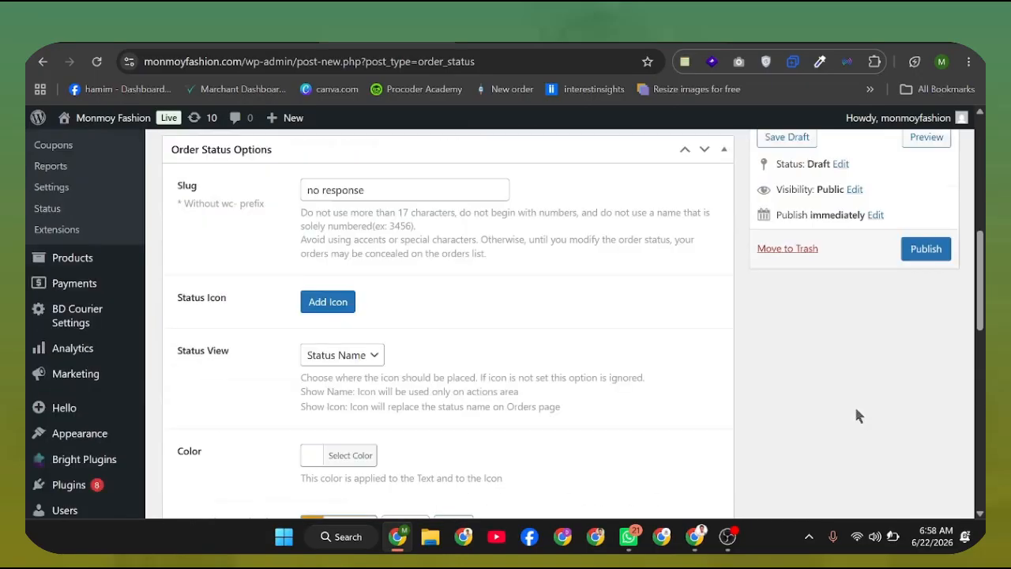
{"action": "left_click", "coordinate": [924, 249]}
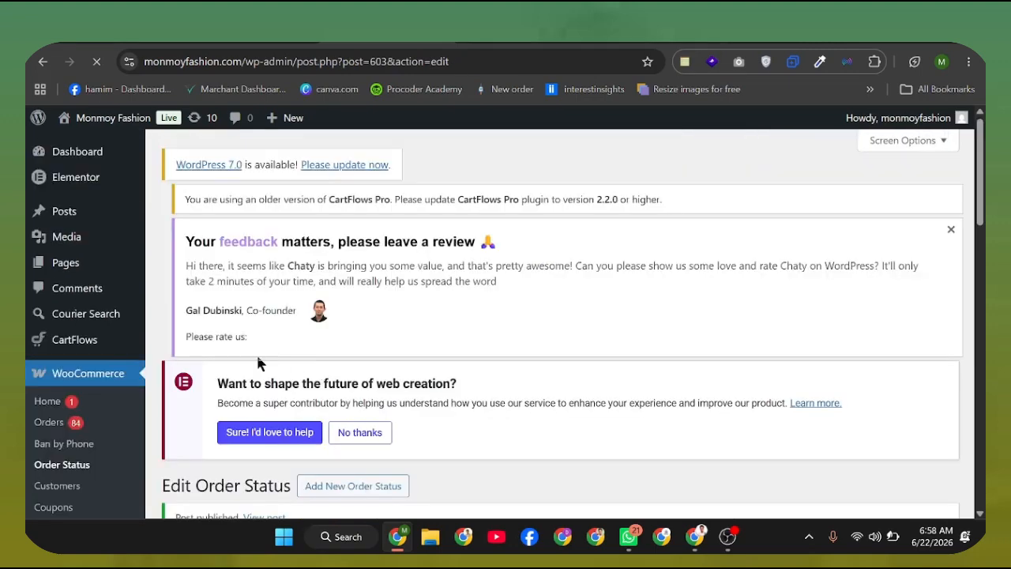
Return to the order status list and check the published No Response status.
{"action": "left_click", "coordinate": [129, 462]}
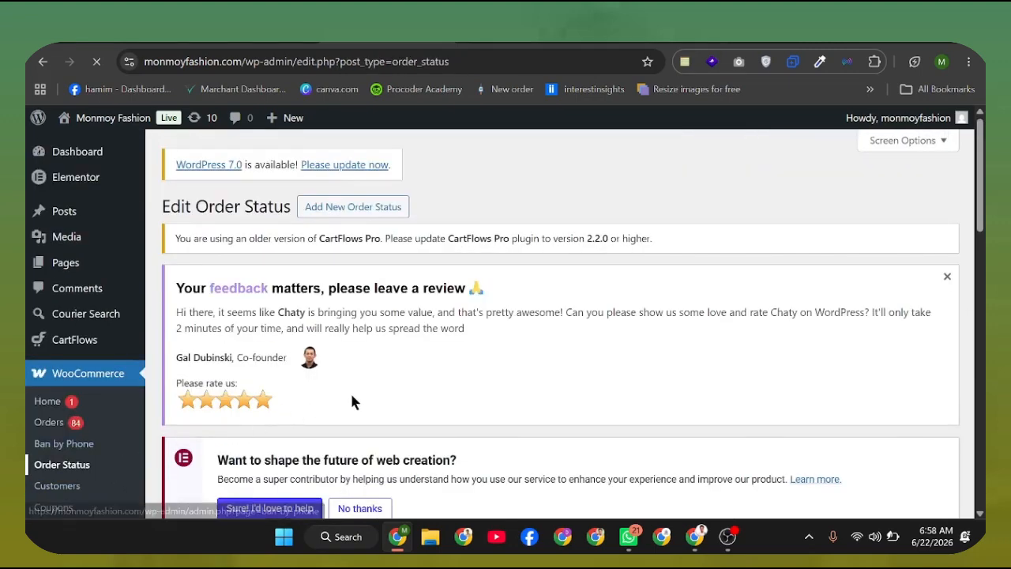
{"action": "scroll", "coordinate": [454, 356], "scroll_direction": "down", "scroll_amount": 4}
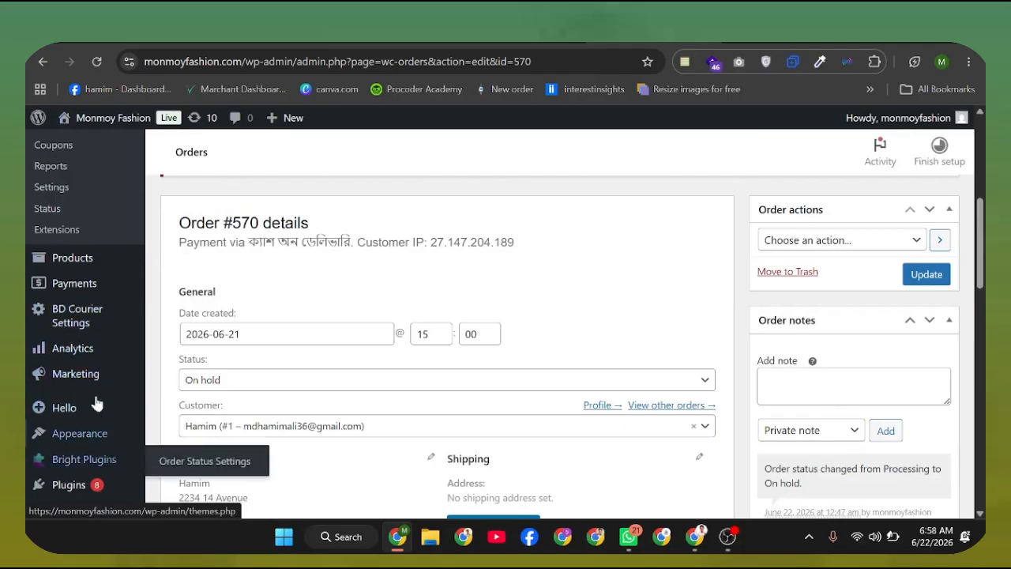
Open the topmost Processing order from the WooCommerce orders list, change its status to No Response and update the order.
{"action": "scroll", "coordinate": [80, 265], "scroll_direction": "up", "scroll_amount": 5}
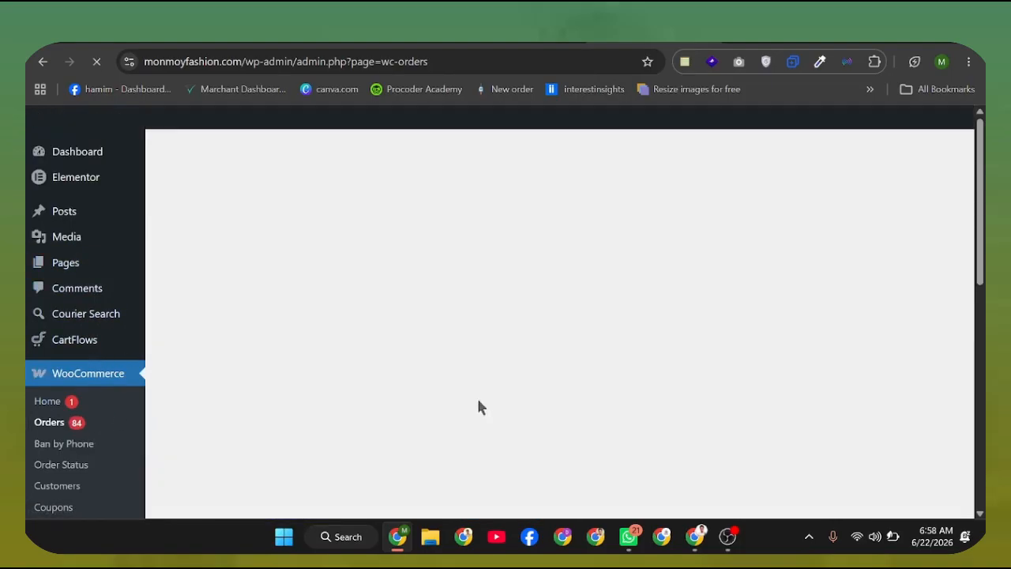
{"action": "scroll", "coordinate": [646, 288], "scroll_direction": "down", "scroll_amount": 2}
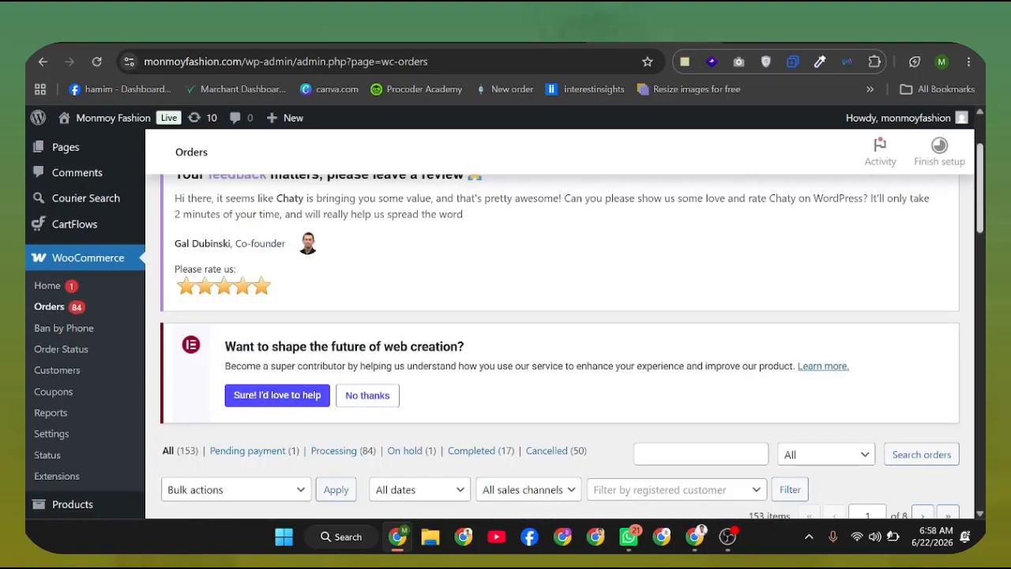
{"action": "scroll", "coordinate": [644, 286], "scroll_direction": "down", "scroll_amount": 4}
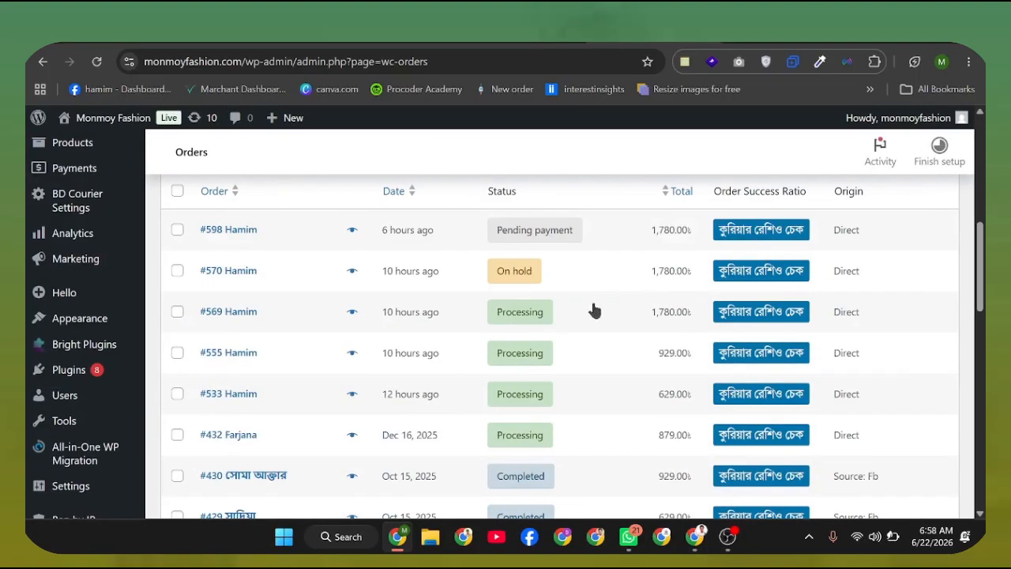
{"action": "left_click", "coordinate": [231, 313]}
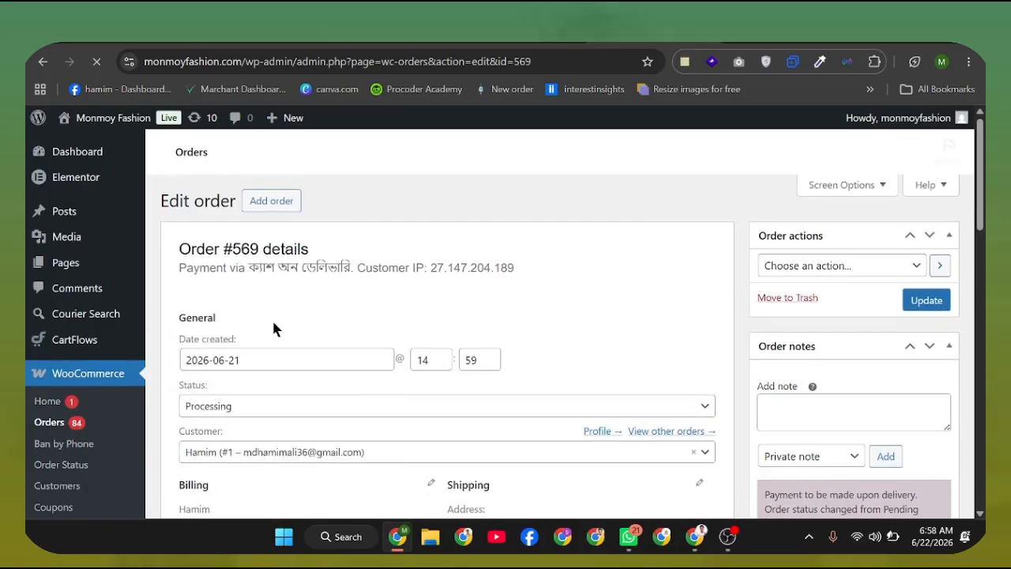
{"action": "left_click_drag", "start_coordinate": [980, 171], "coordinate": [979, 250]}
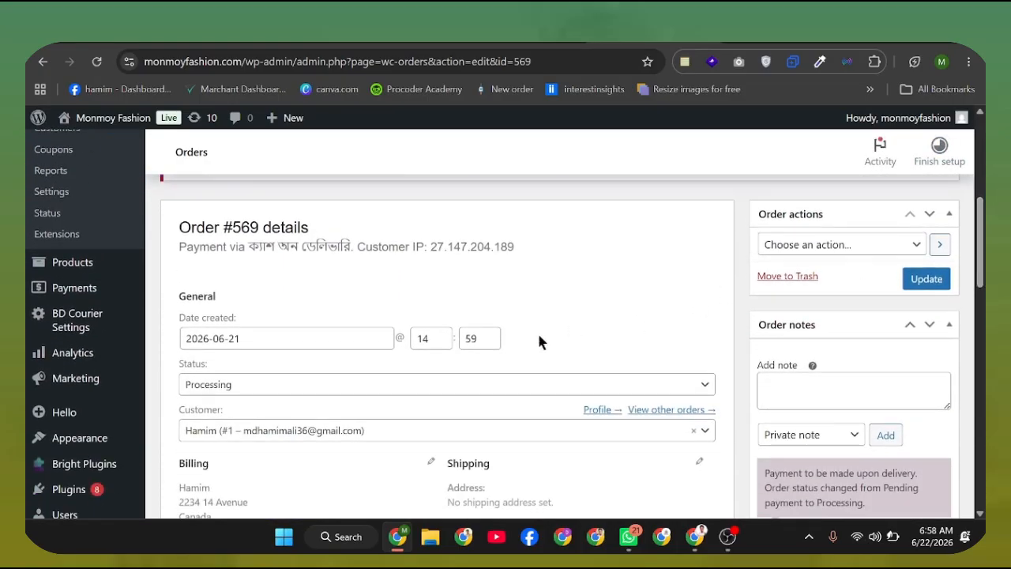
{"action": "left_click", "coordinate": [336, 388]}
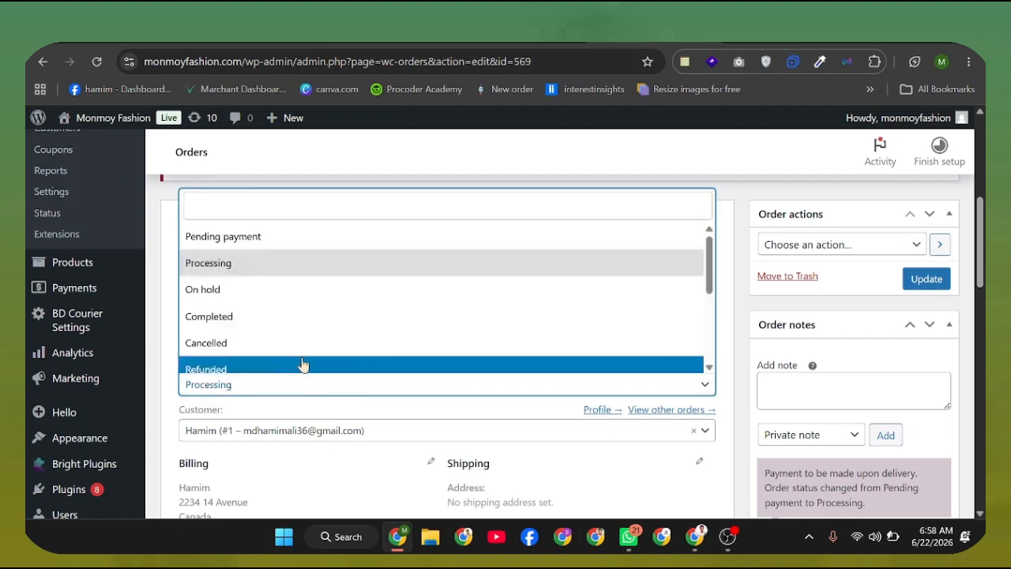
{"action": "scroll", "coordinate": [314, 312], "scroll_direction": "down", "scroll_amount": 3}
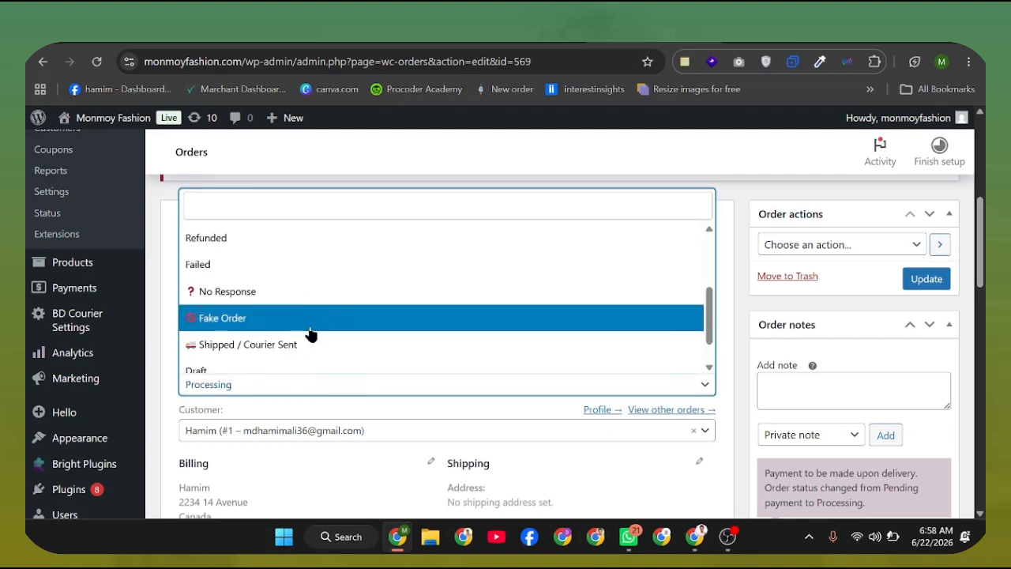
{"action": "left_click", "coordinate": [274, 304]}
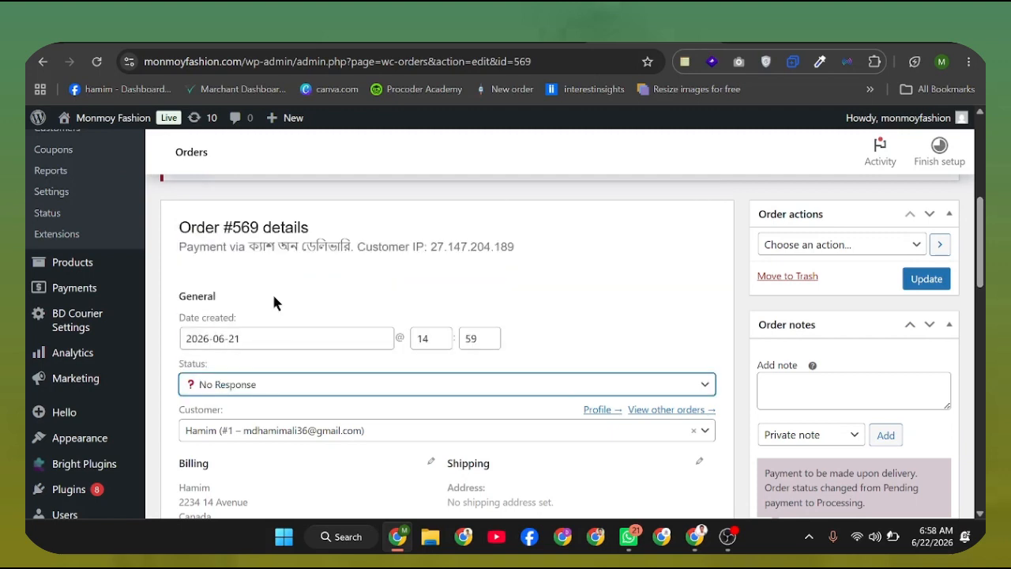
{"action": "left_click", "coordinate": [926, 285]}
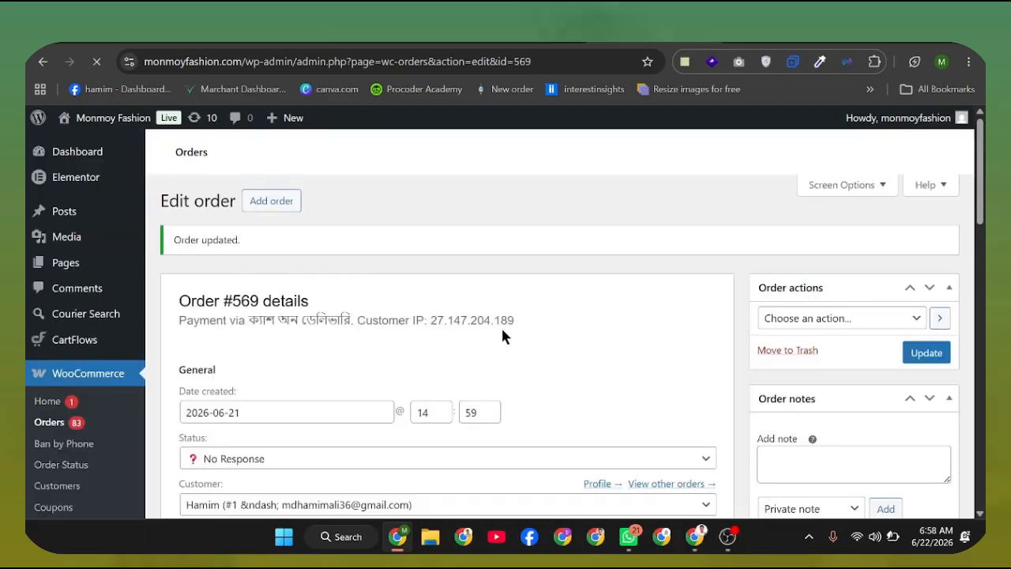
Review the updated No Response order's details, notes and items.
{"action": "scroll", "coordinate": [484, 333], "scroll_direction": "down", "scroll_amount": 1}
{"action": "scroll", "coordinate": [486, 333], "scroll_direction": "down", "scroll_amount": 3}
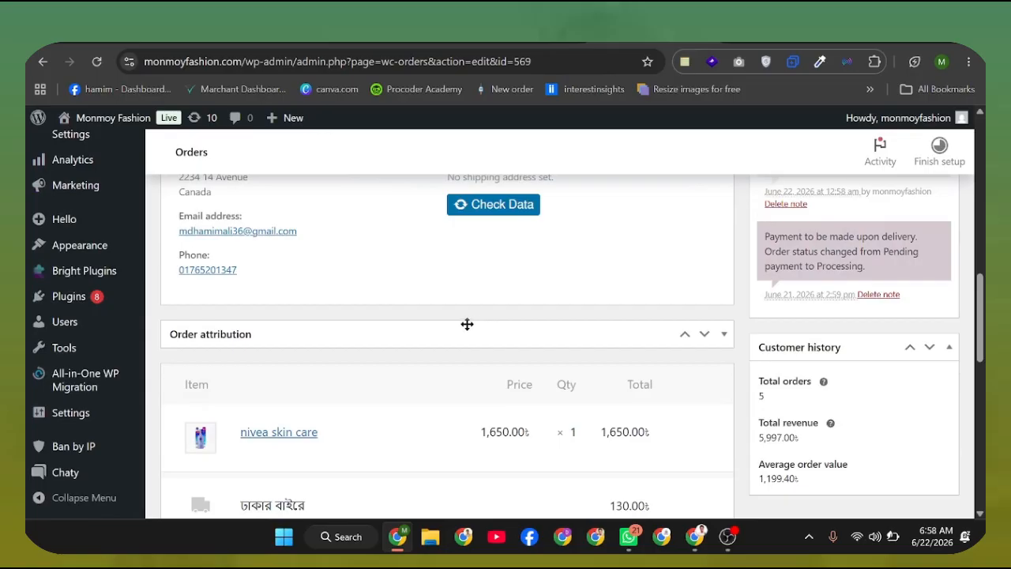
{"action": "left_click", "coordinate": [494, 204]}
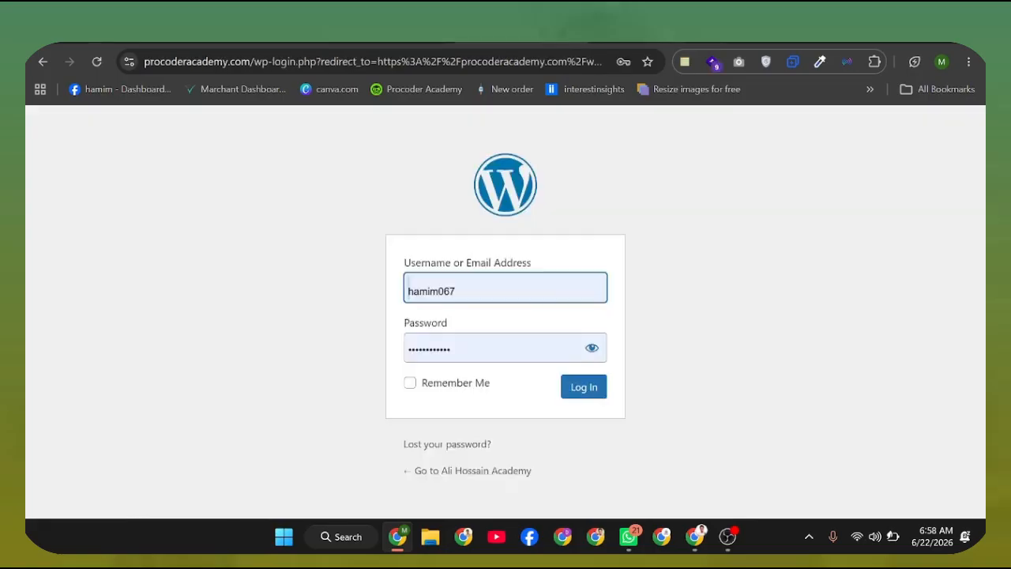
{"action": "left_click", "coordinate": [572, 32]}
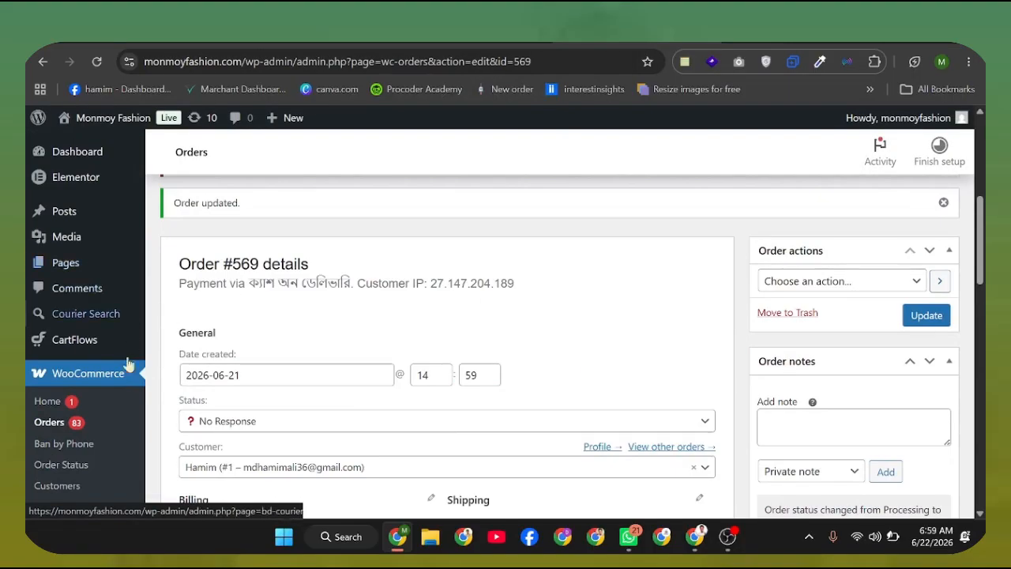
Open the WooCommerce orders list in a new browser tab and check the No Response order's status label.
{"action": "right_click", "coordinate": [82, 430]}
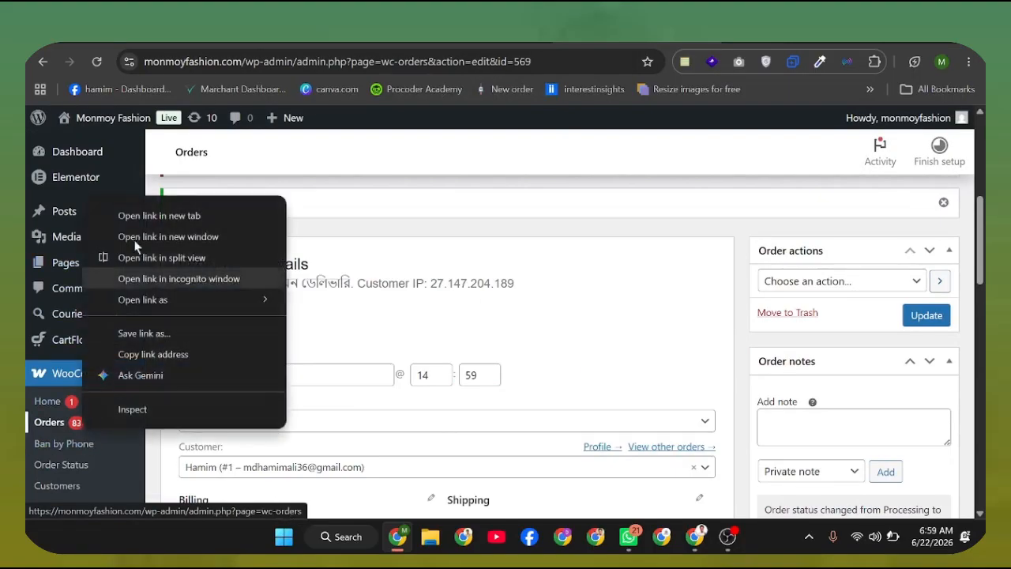
{"action": "left_click", "coordinate": [188, 208]}
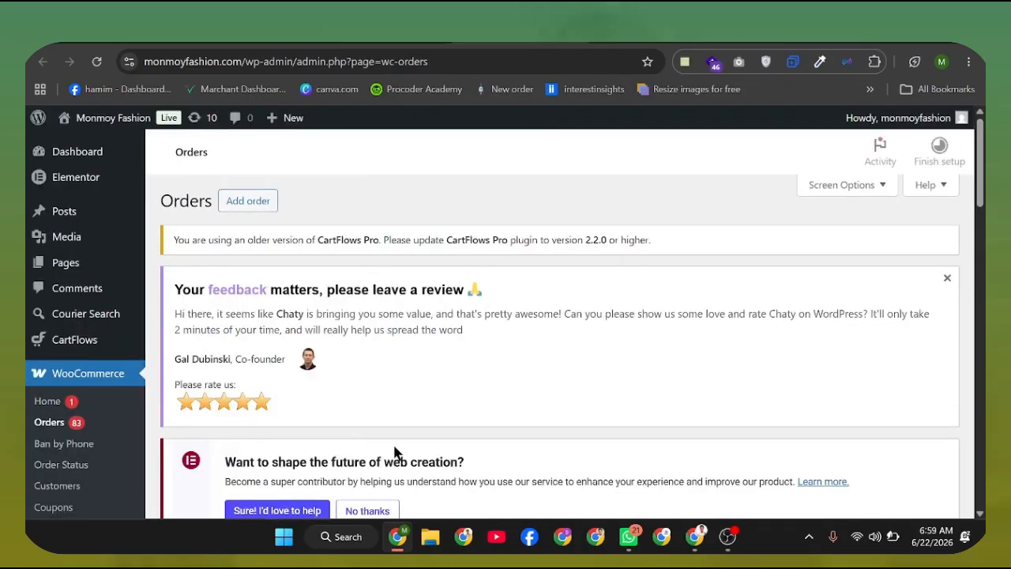
{"action": "scroll", "coordinate": [395, 451], "scroll_direction": "down", "scroll_amount": 6}
{"action": "scroll", "coordinate": [326, 375], "scroll_direction": "down", "scroll_amount": 2}
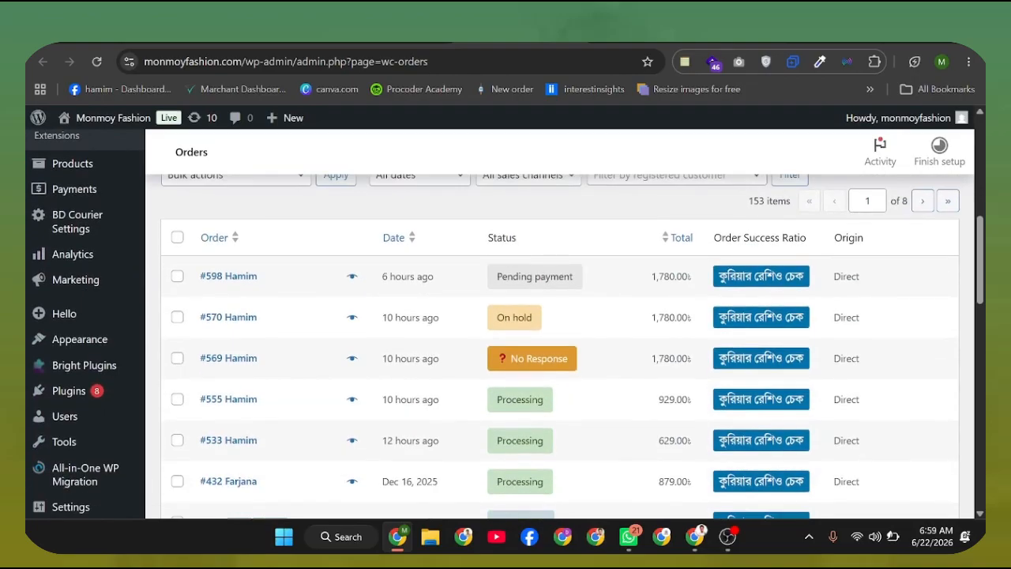
Open the Processing order directly below the No Response one, change its status to Fake Order and update it.
{"action": "left_click", "coordinate": [224, 404]}
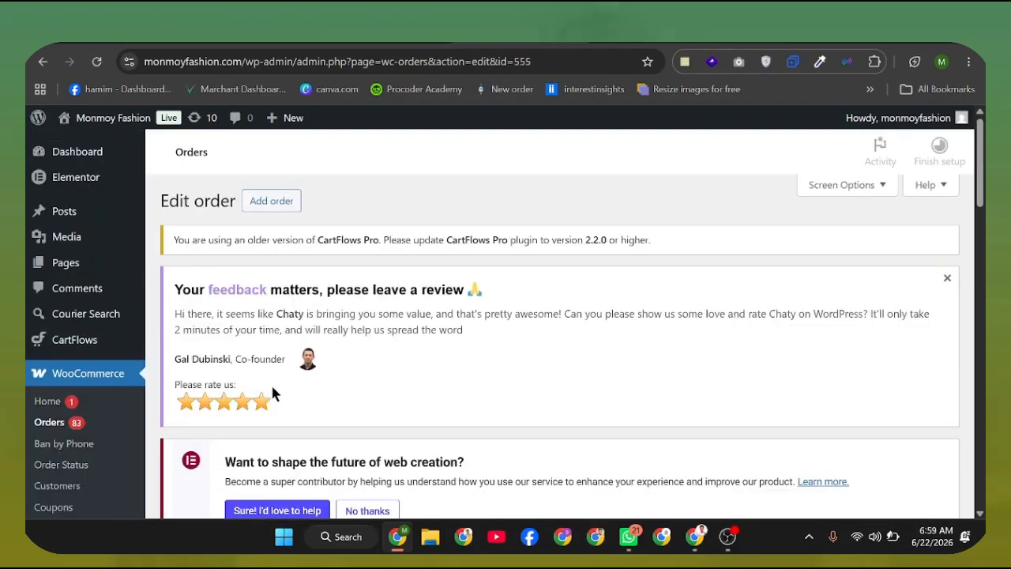
{"action": "scroll", "coordinate": [382, 347], "scroll_direction": "down", "scroll_amount": 5}
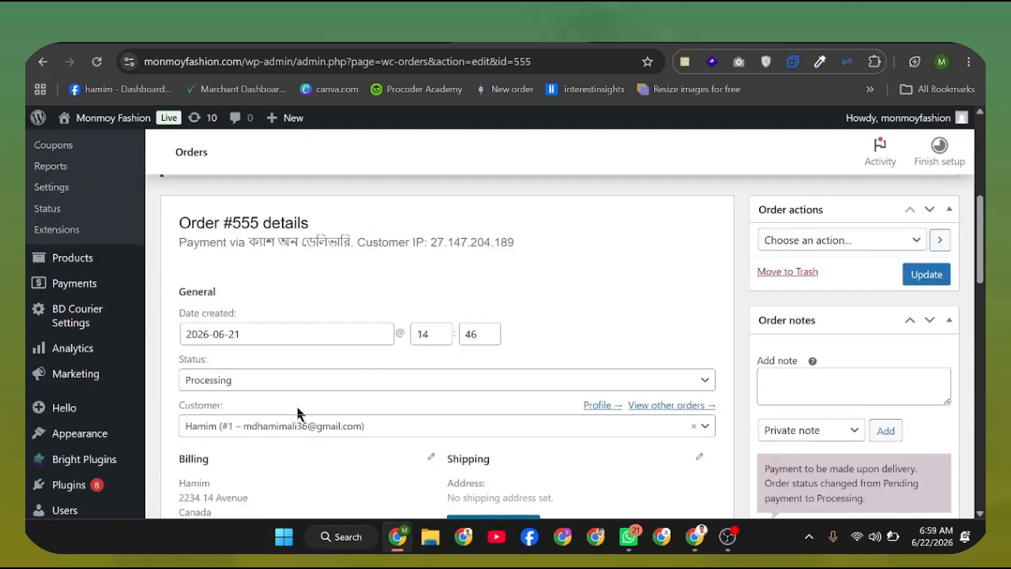
{"action": "left_click", "coordinate": [256, 382]}
{"action": "scroll", "coordinate": [273, 324], "scroll_direction": "down", "scroll_amount": 3}
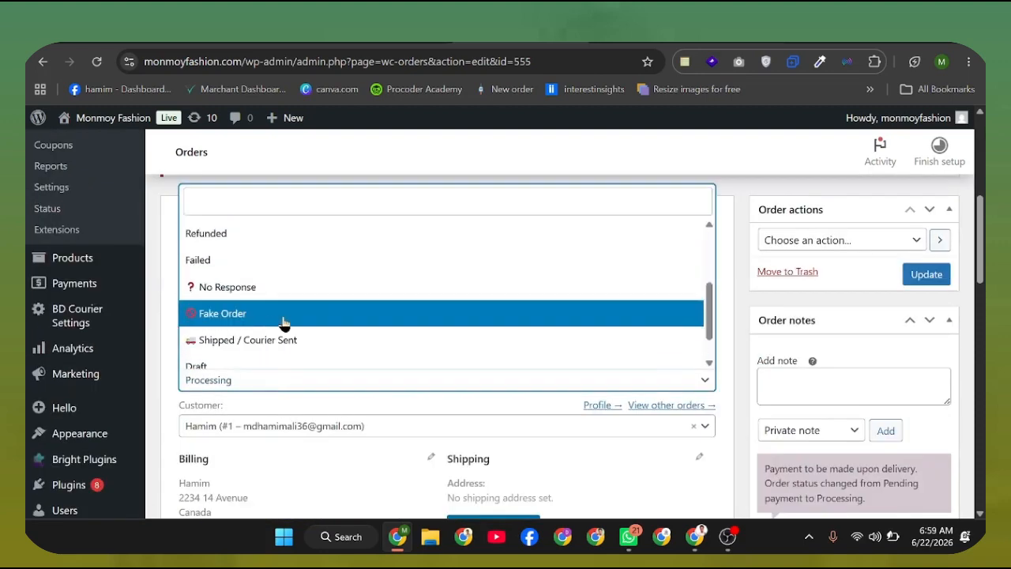
{"action": "left_click", "coordinate": [282, 316]}
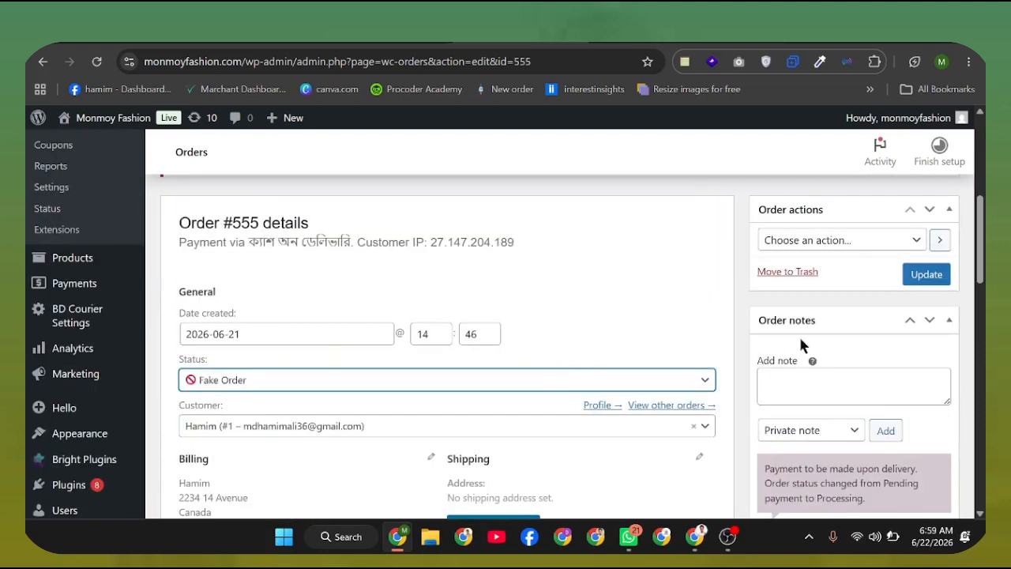
{"action": "left_click", "coordinate": [906, 274]}
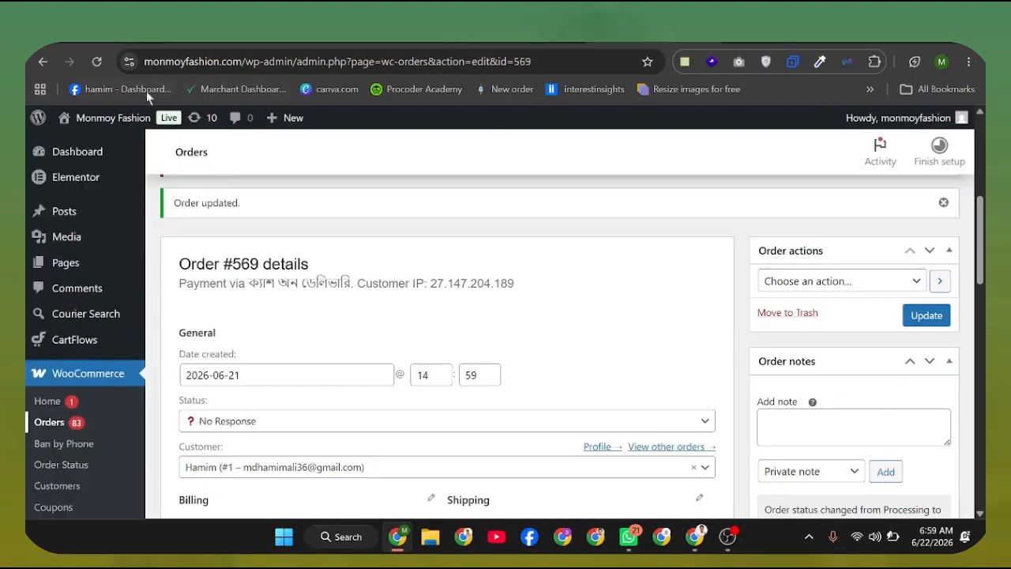
Reload the No Response order's page, and check the labels of both updated orders in the orders list.
{"action": "left_click", "coordinate": [96, 61]}
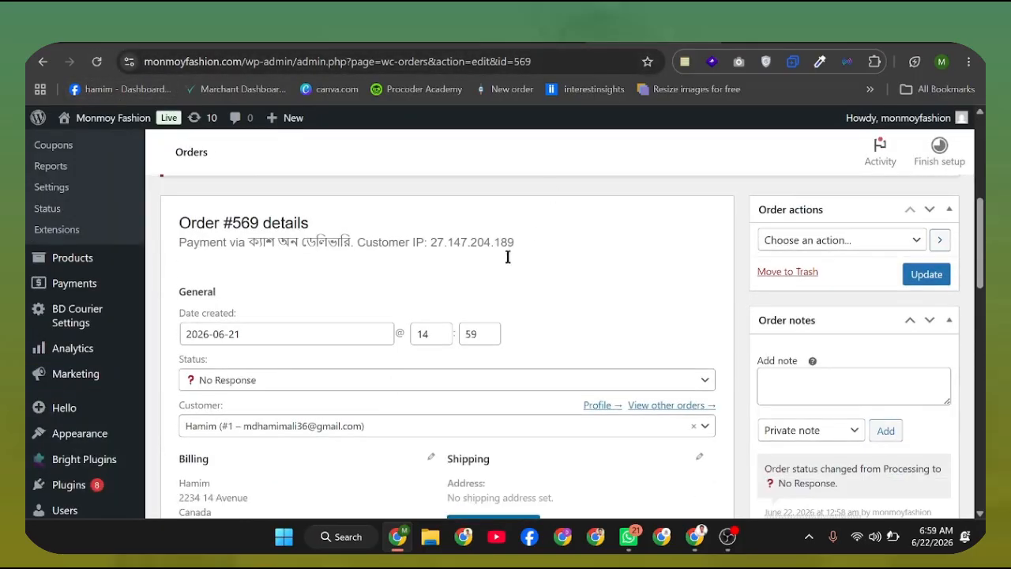
{"action": "scroll", "coordinate": [508, 260], "scroll_direction": "down", "scroll_amount": 5}
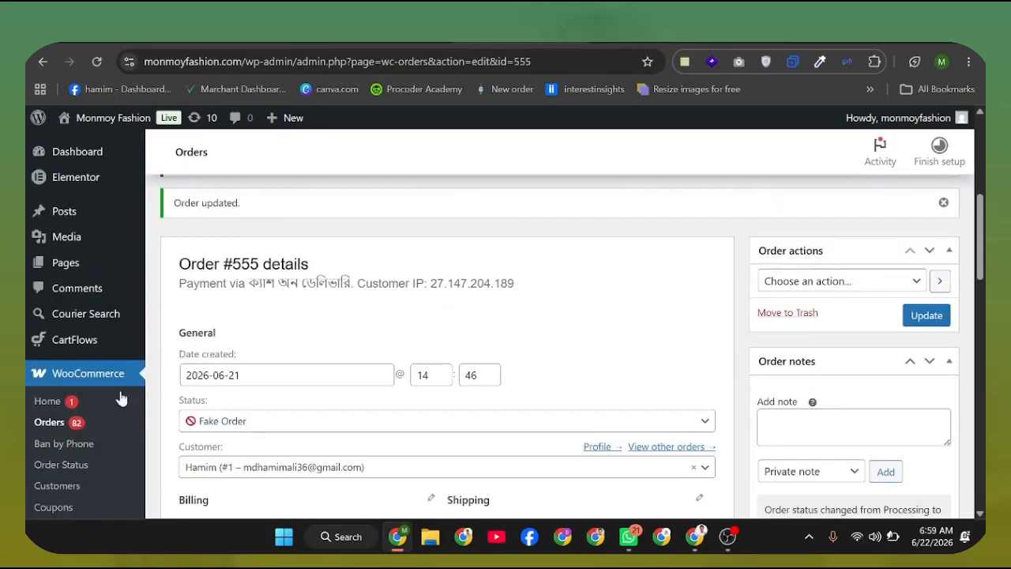
{"action": "left_click", "coordinate": [77, 431]}
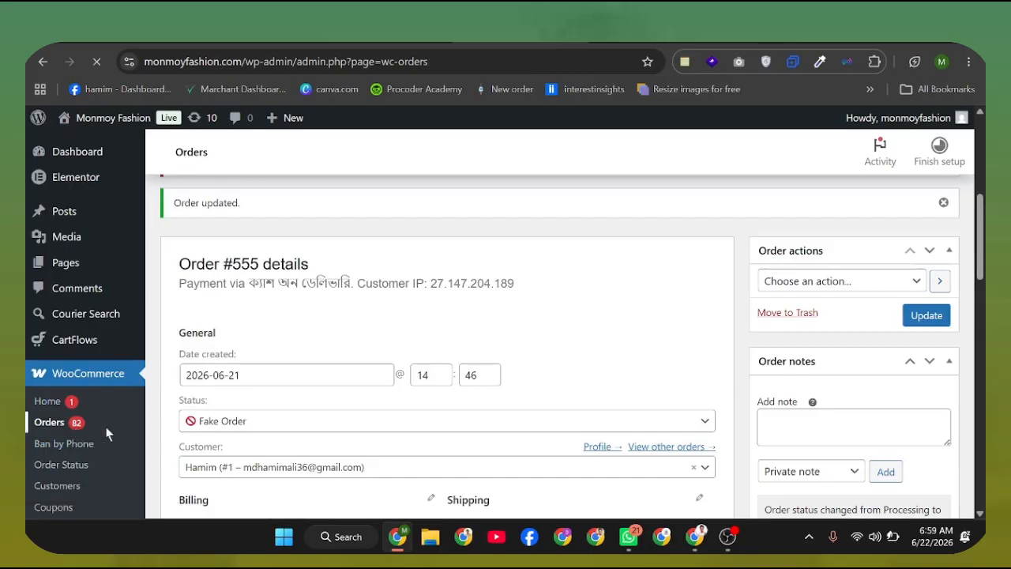
{"action": "scroll", "coordinate": [559, 347], "scroll_direction": "down", "scroll_amount": 5}
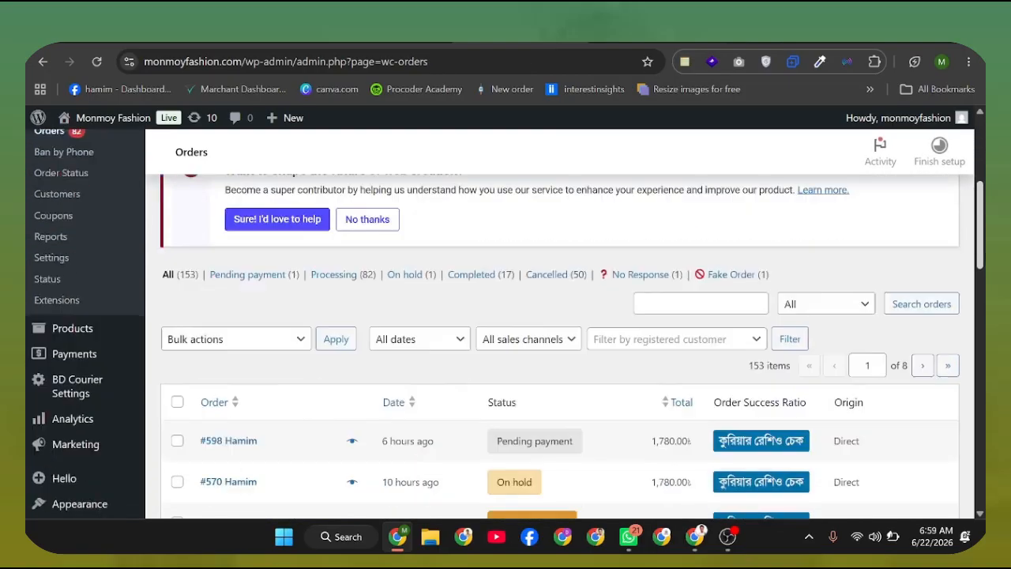
{"action": "scroll", "coordinate": [553, 417], "scroll_direction": "down", "scroll_amount": 1}
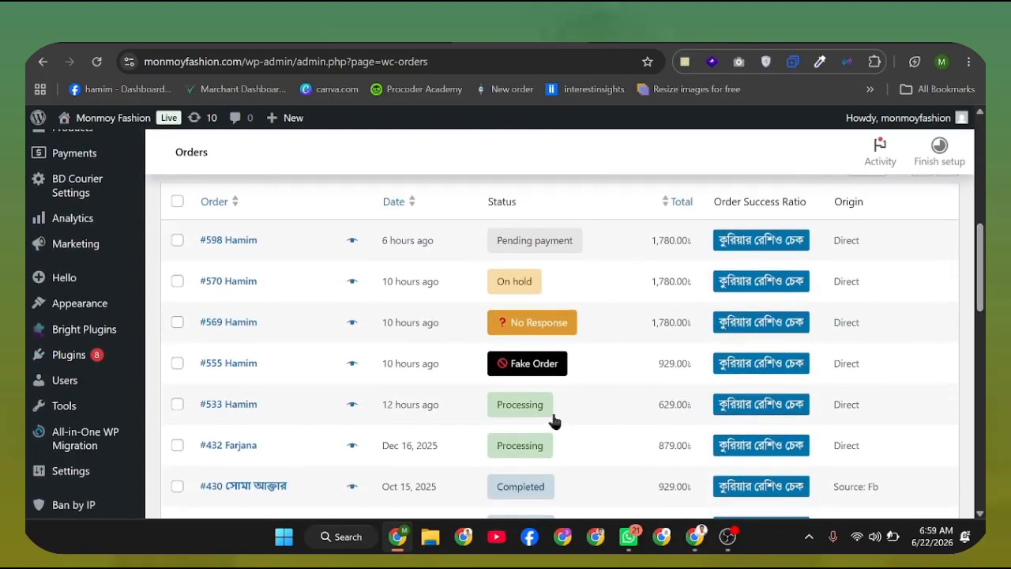
Open the Processing order directly below the Fake Order one, try to change its status to Shipped / Courier Sent and update it.
{"action": "left_click", "coordinate": [229, 406]}
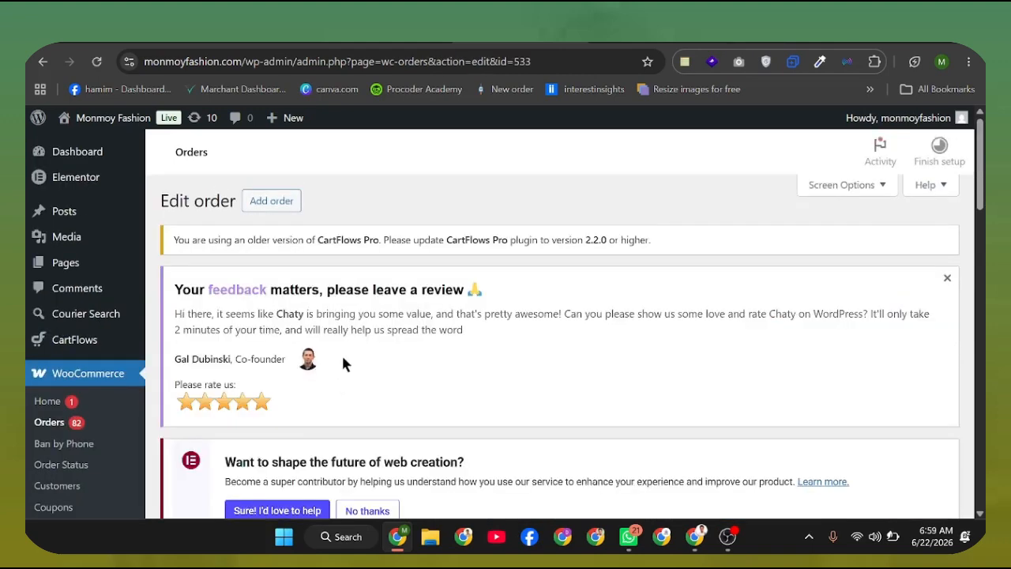
{"action": "scroll", "coordinate": [341, 353], "scroll_direction": "down", "scroll_amount": 5}
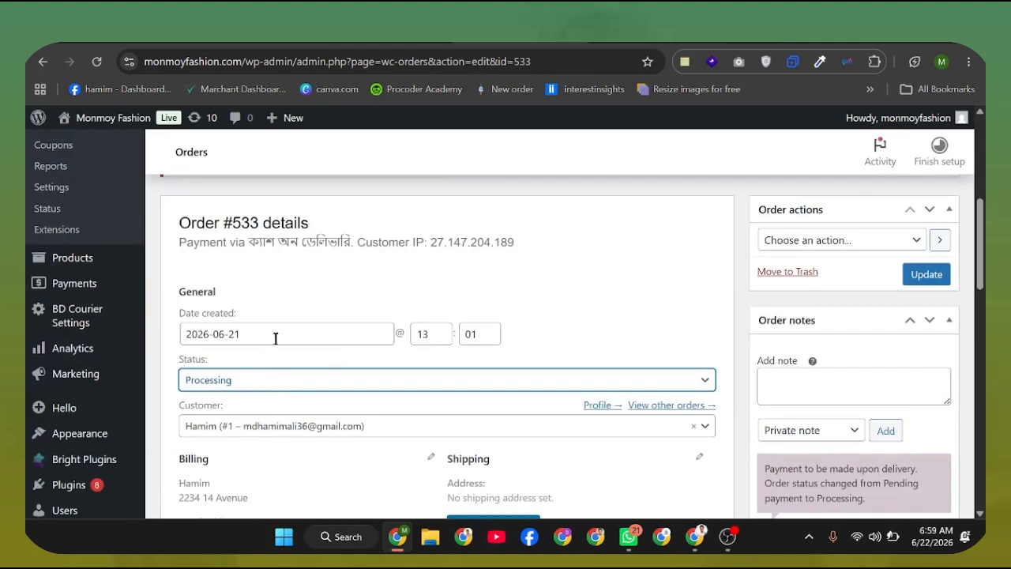
{"action": "left_click", "coordinate": [268, 388]}
{"action": "scroll", "coordinate": [276, 347], "scroll_direction": "down", "scroll_amount": 2}
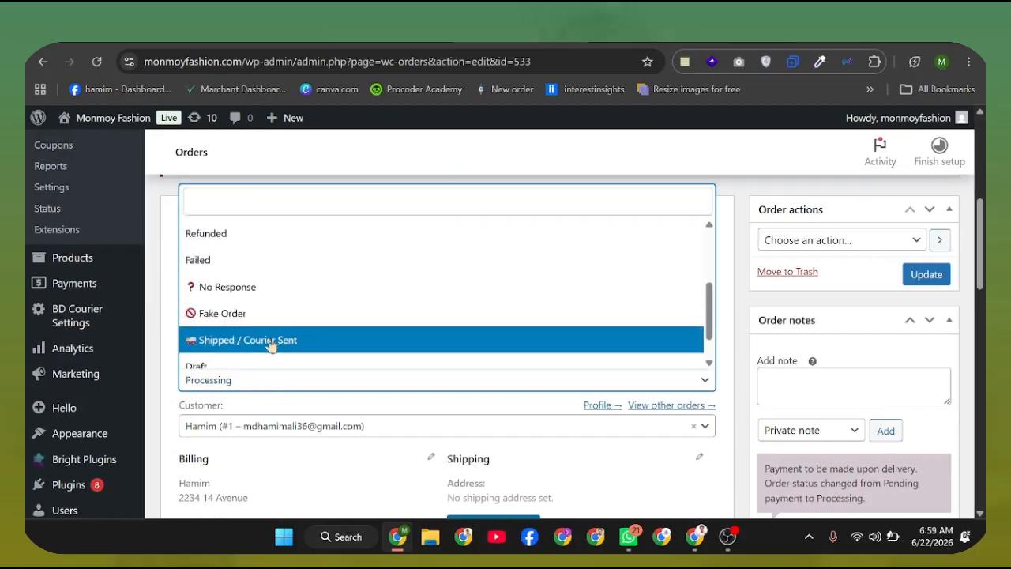
{"action": "left_click", "coordinate": [285, 341]}
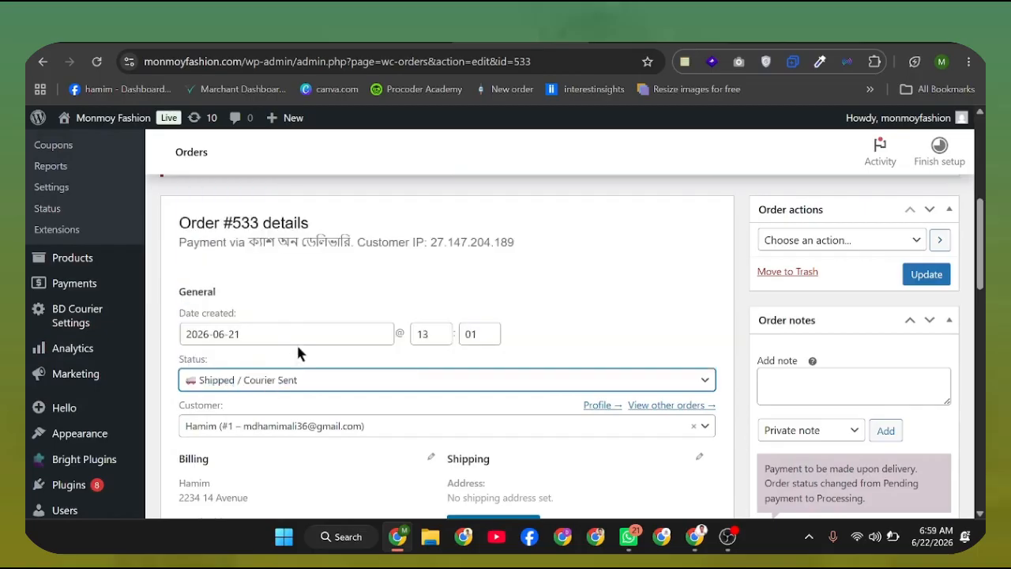
{"action": "left_click", "coordinate": [926, 276]}
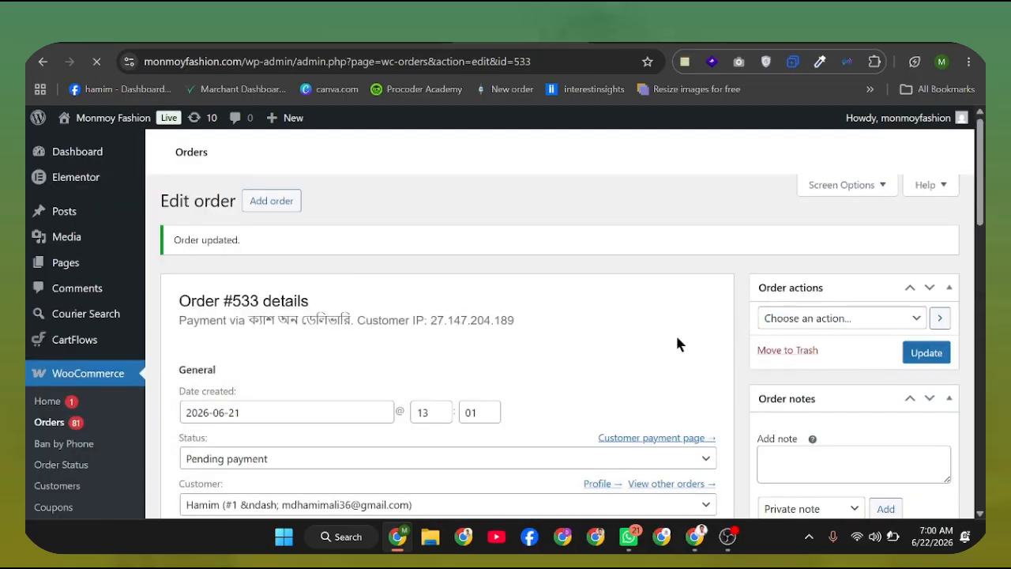
Check the updated order's status on its edit page and its label in the orders list.
{"action": "scroll", "coordinate": [686, 353], "scroll_direction": "down", "scroll_amount": 5}
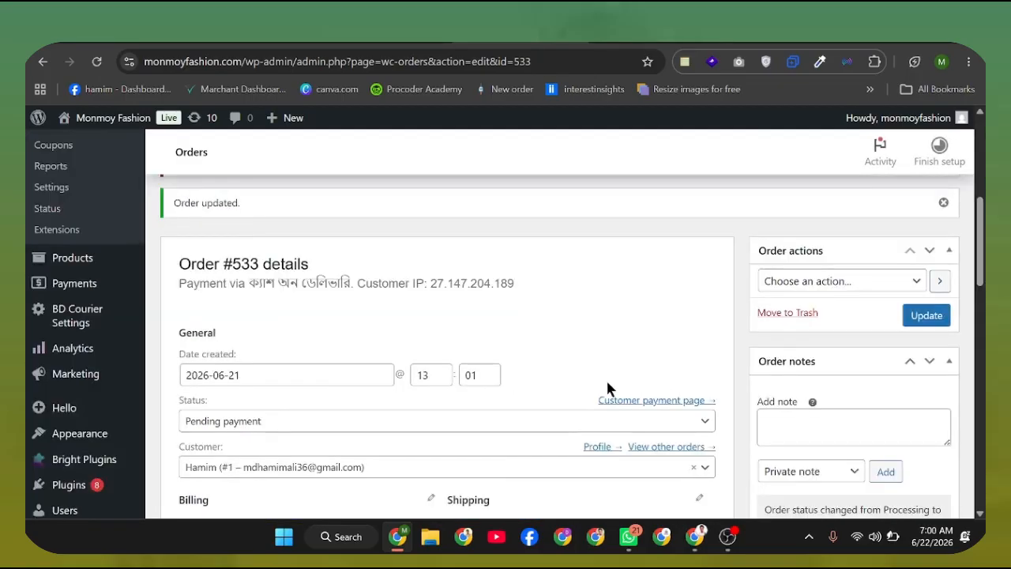
{"action": "scroll", "coordinate": [606, 378], "scroll_direction": "down", "scroll_amount": 3}
{"action": "scroll", "coordinate": [537, 378], "scroll_direction": "up", "scroll_amount": 6}
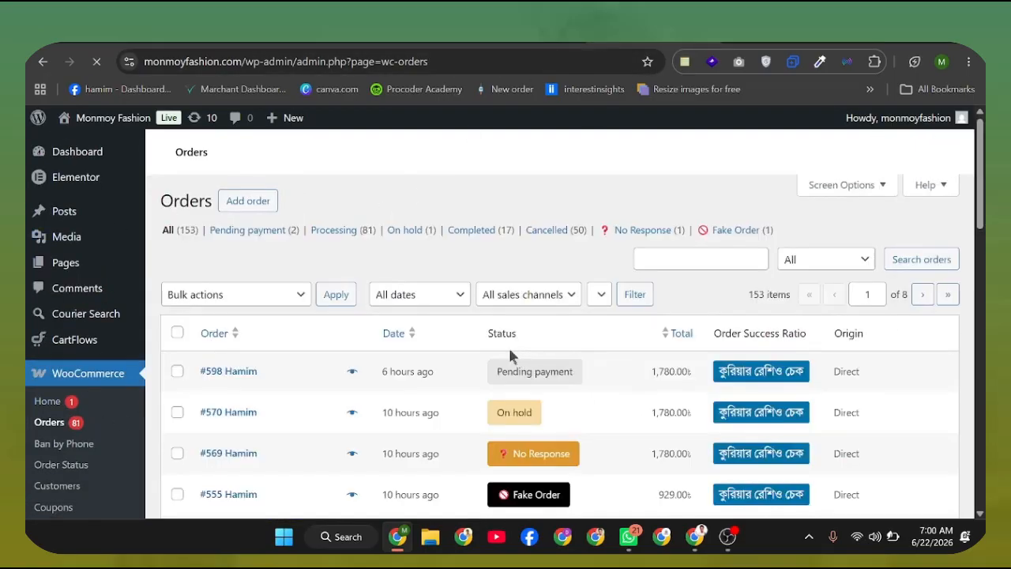
{"action": "scroll", "coordinate": [518, 357], "scroll_direction": "down", "scroll_amount": 5}
{"action": "scroll", "coordinate": [910, 303], "scroll_direction": "down", "scroll_amount": 3}
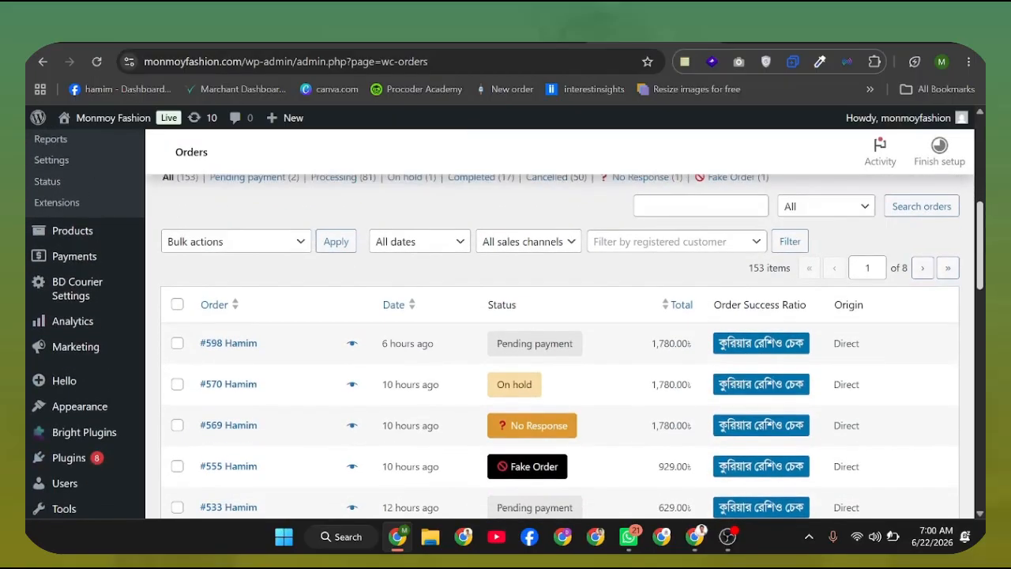
{"action": "scroll", "coordinate": [630, 269], "scroll_direction": "down", "scroll_amount": 1}
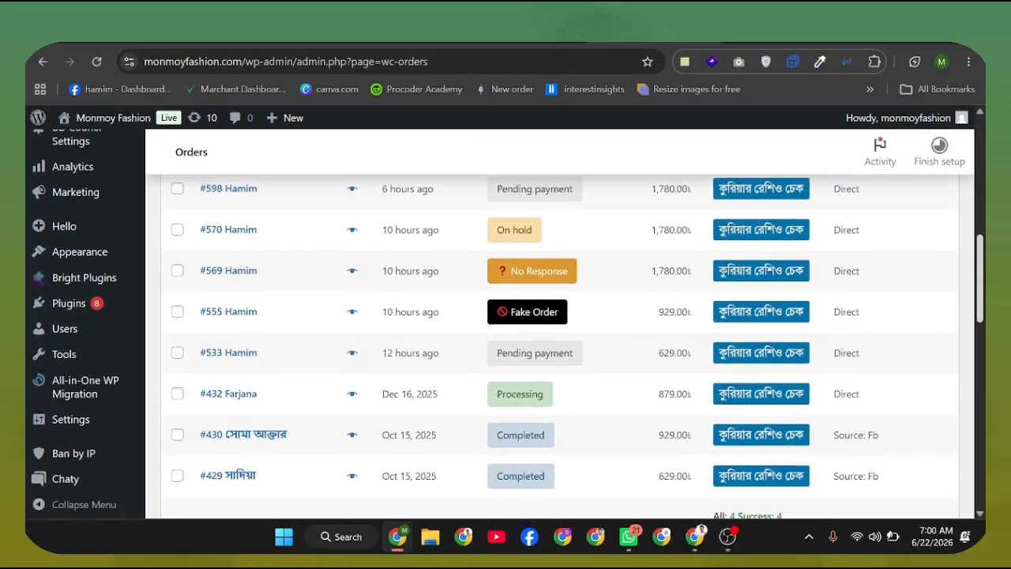
{"action": "scroll", "coordinate": [629, 268], "scroll_direction": "up", "scroll_amount": 1}
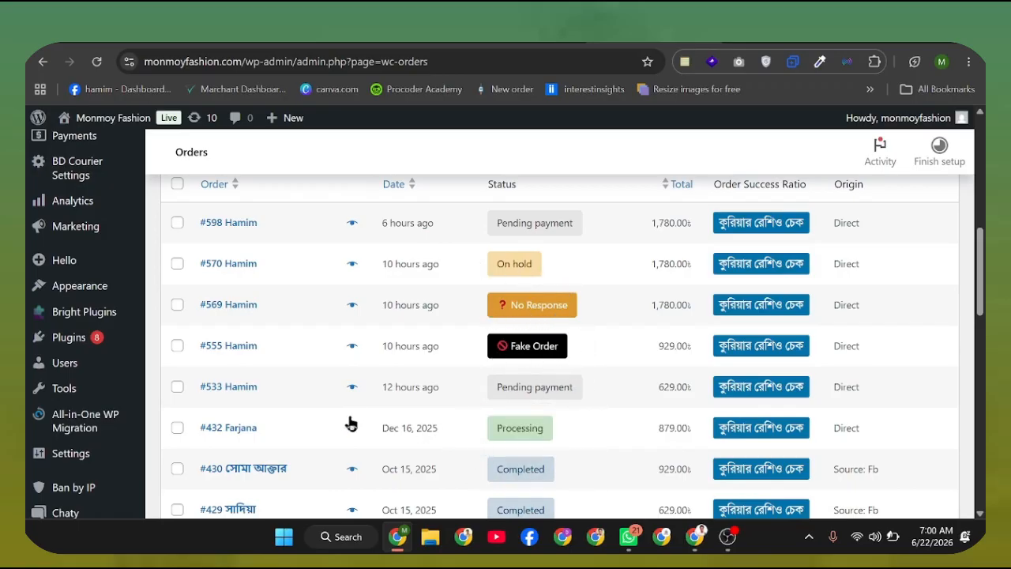
Return to the order directly below the Fake Order one, set its status to Refunded and update it.
{"action": "left_click", "coordinate": [228, 387]}
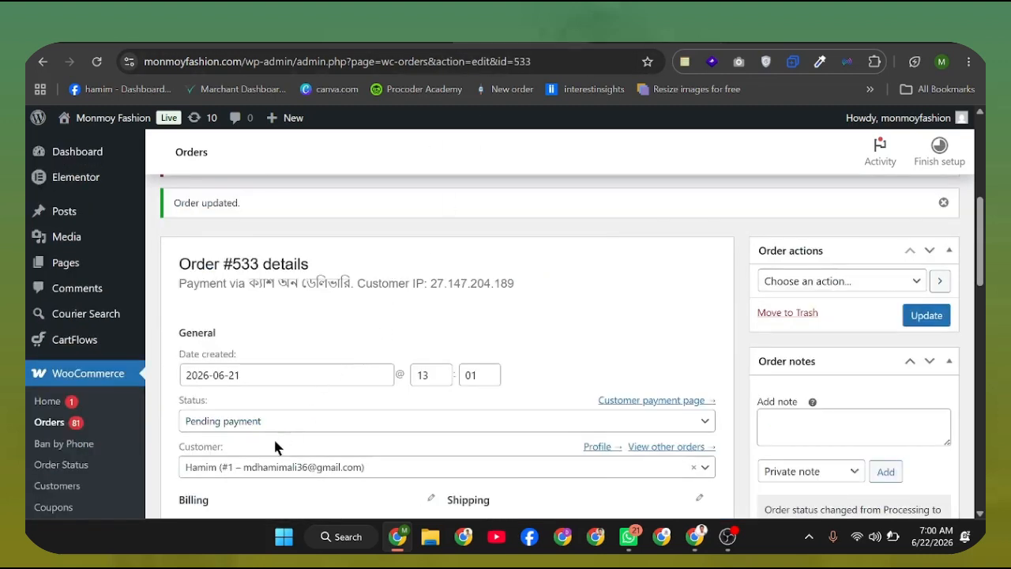
{"action": "left_click", "coordinate": [266, 427]}
{"action": "scroll", "coordinate": [277, 395], "scroll_direction": "down", "scroll_amount": 2}
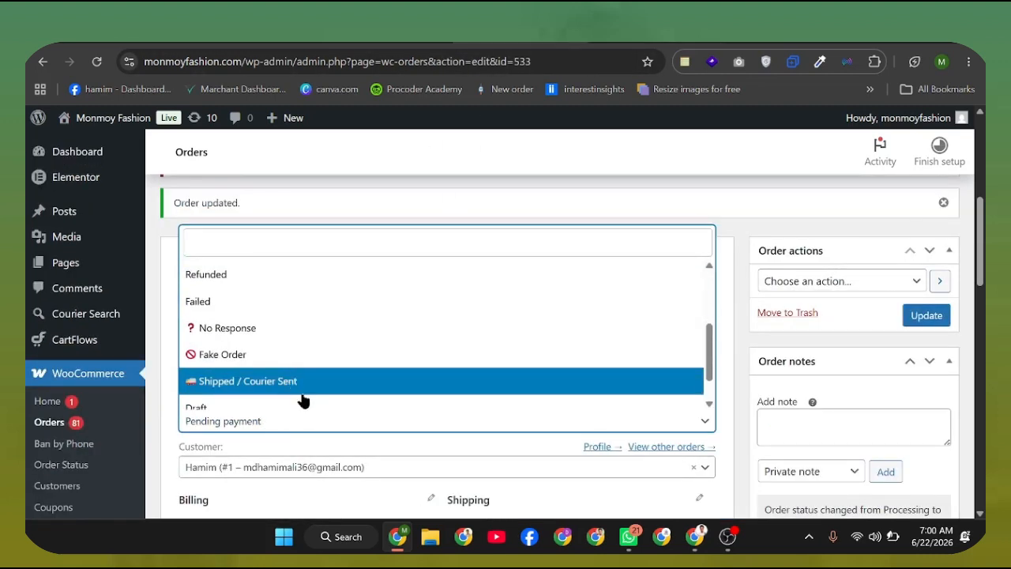
{"action": "scroll", "coordinate": [291, 376], "scroll_direction": "down", "scroll_amount": 1}
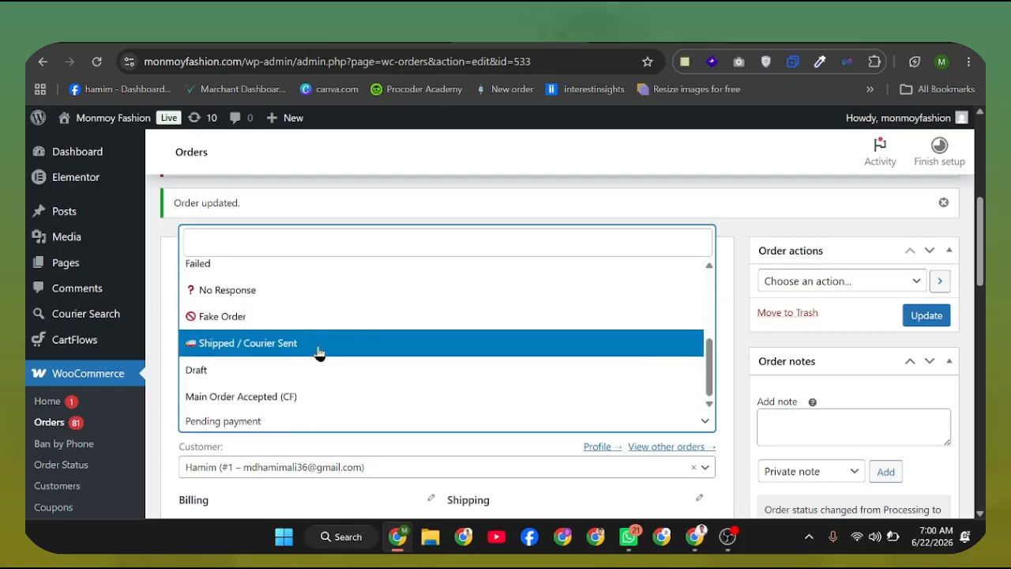
{"action": "scroll", "coordinate": [303, 295], "scroll_direction": "up", "scroll_amount": 3}
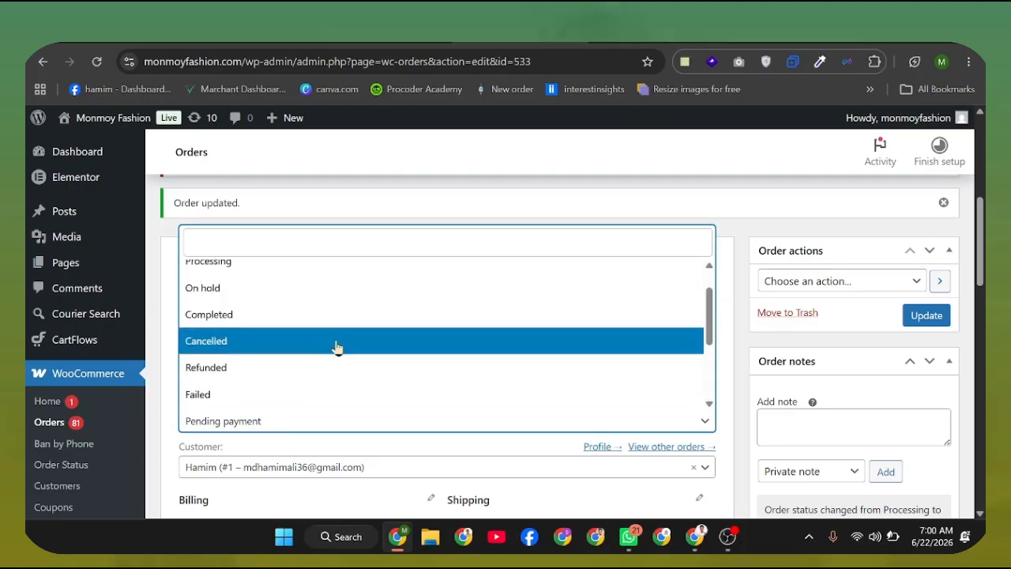
{"action": "left_click", "coordinate": [292, 376]}
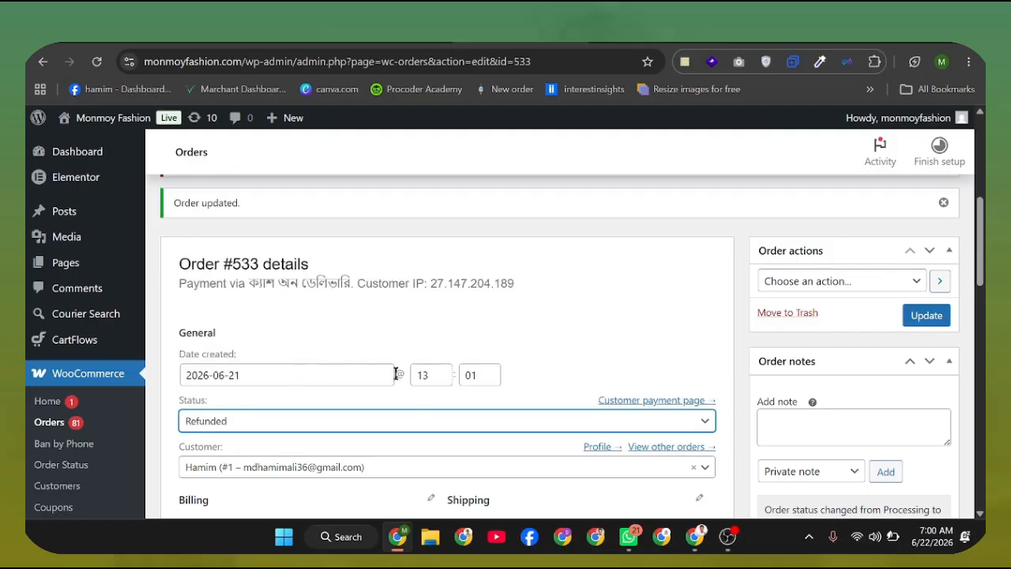
{"action": "left_click", "coordinate": [927, 316]}
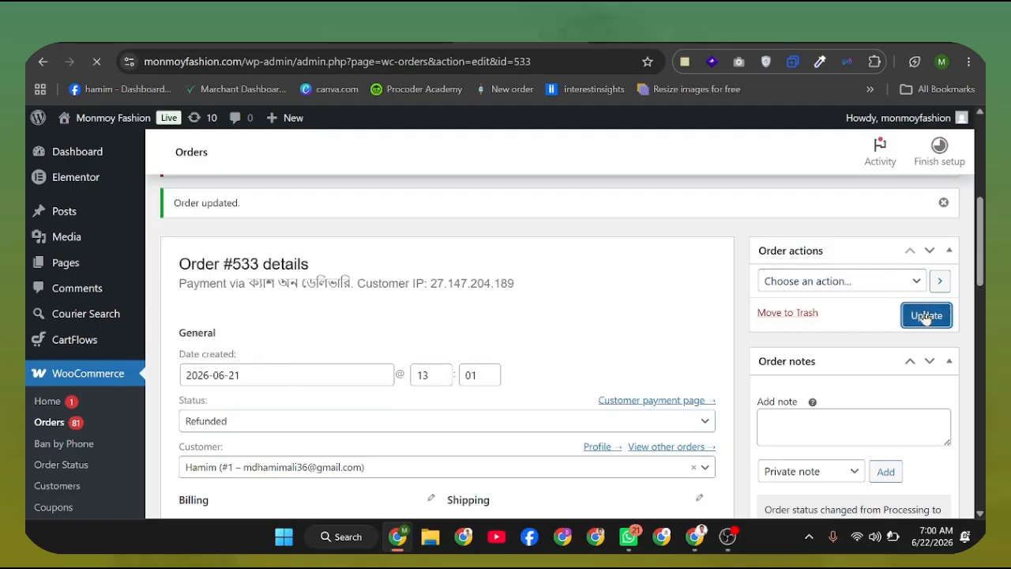
Reload the orders list and check the status label of the order below the Fake Order one.
{"action": "left_click", "coordinate": [620, 30]}
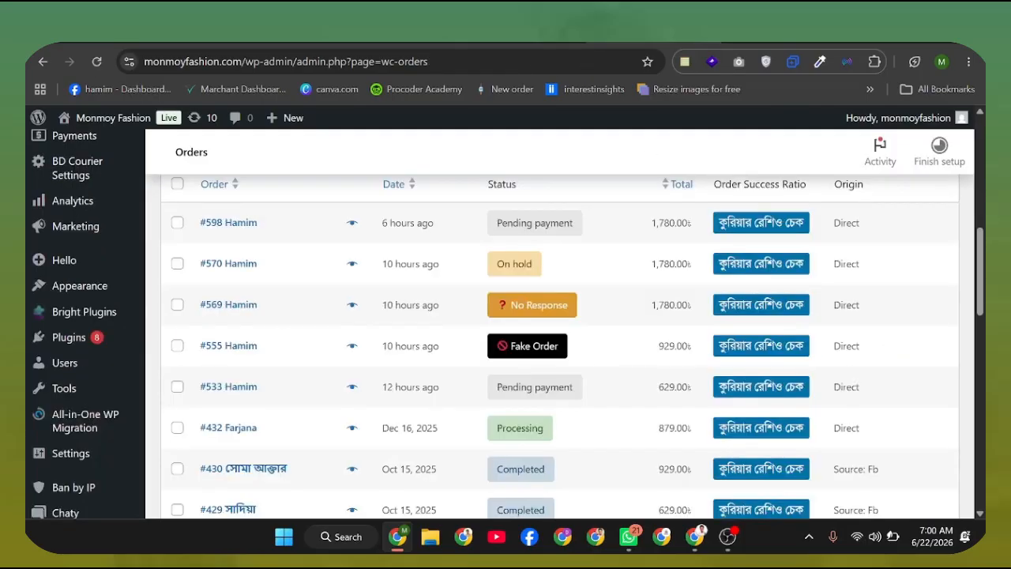
{"action": "left_click", "coordinate": [96, 61]}
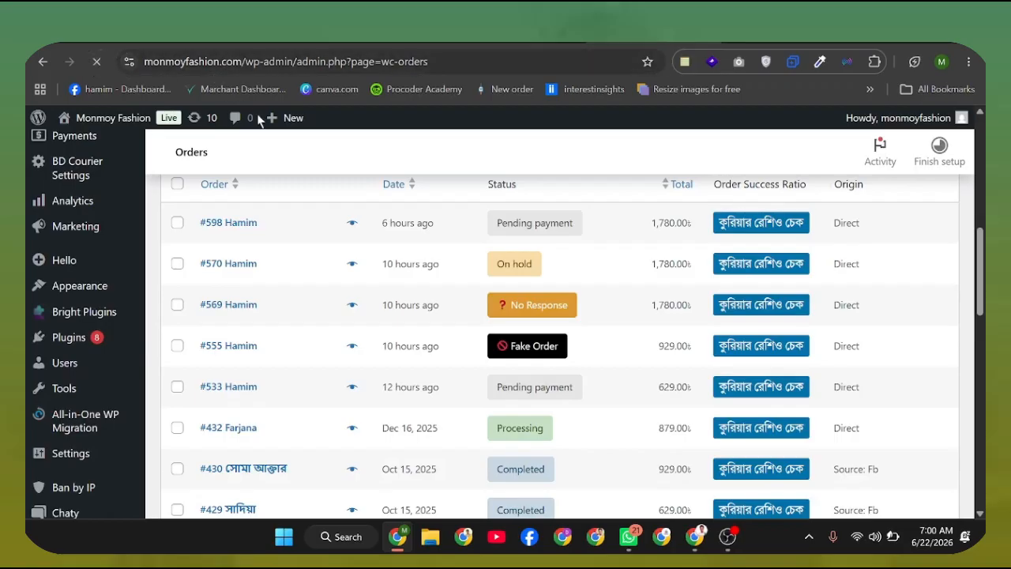
{"action": "scroll", "coordinate": [592, 211], "scroll_direction": "down", "scroll_amount": 4}
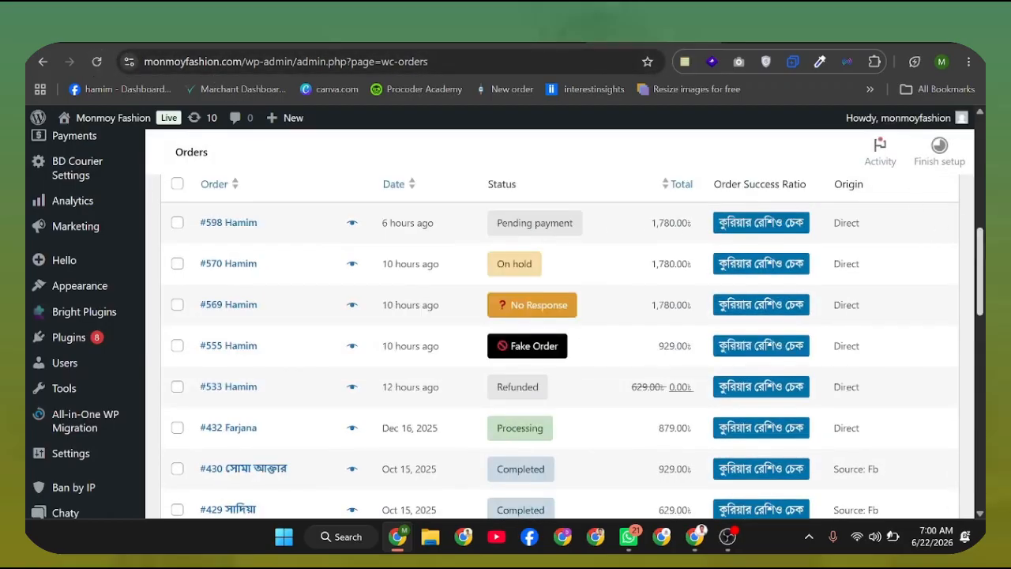
{"action": "mouse_move", "coordinate": [984, 255]}
{"action": "left_mouse_down"}
{"action": "mouse_move", "coordinate": [984, 269]}
{"action": "mouse_move", "coordinate": [984, 231]}
{"action": "mouse_move", "coordinate": [984, 256]}
{"action": "left_mouse_up"}
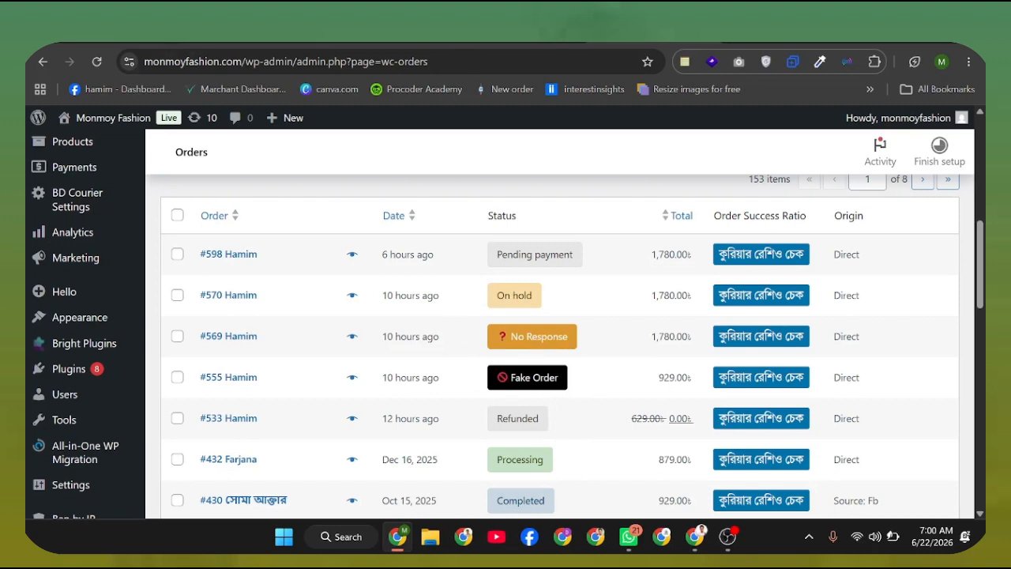
Compare the status previews on the custom order statuses page with the labels in the orders list.
{"action": "key", "text": "ctrl+Tab"}
{"action": "left_click", "coordinate": [386, 34]}
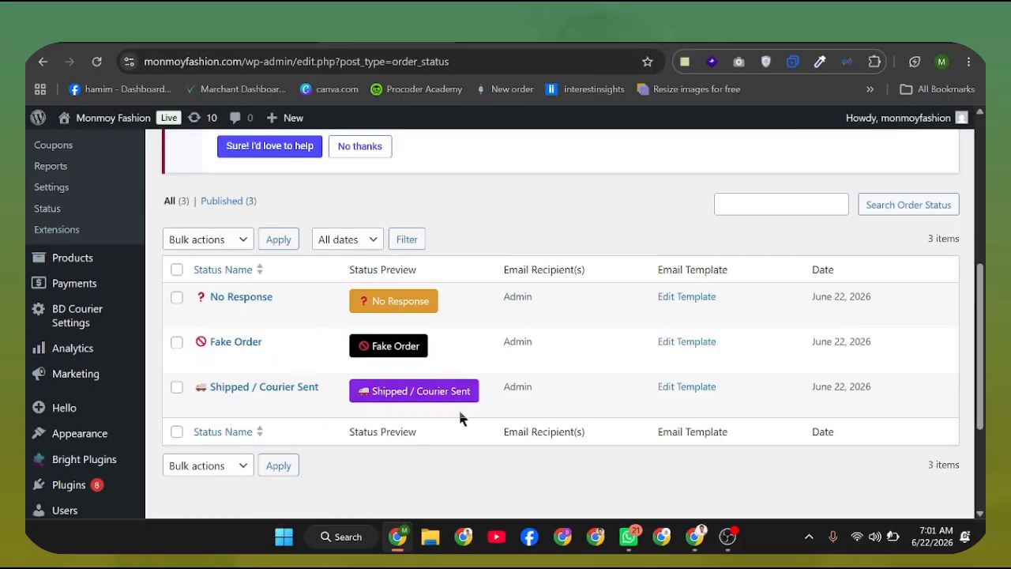
{"action": "left_click", "coordinate": [522, 35]}
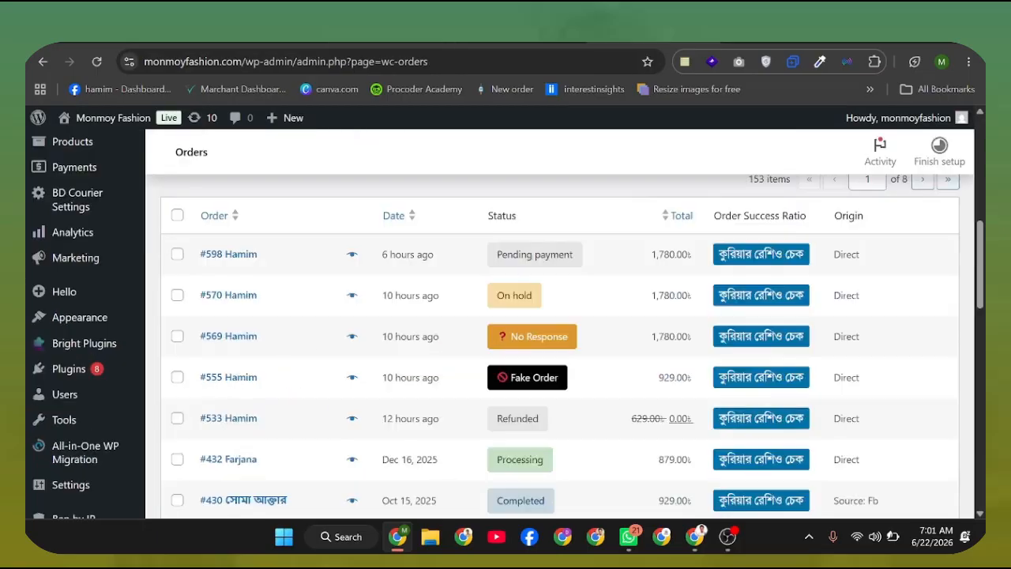
{"action": "left_click", "coordinate": [655, 35]}
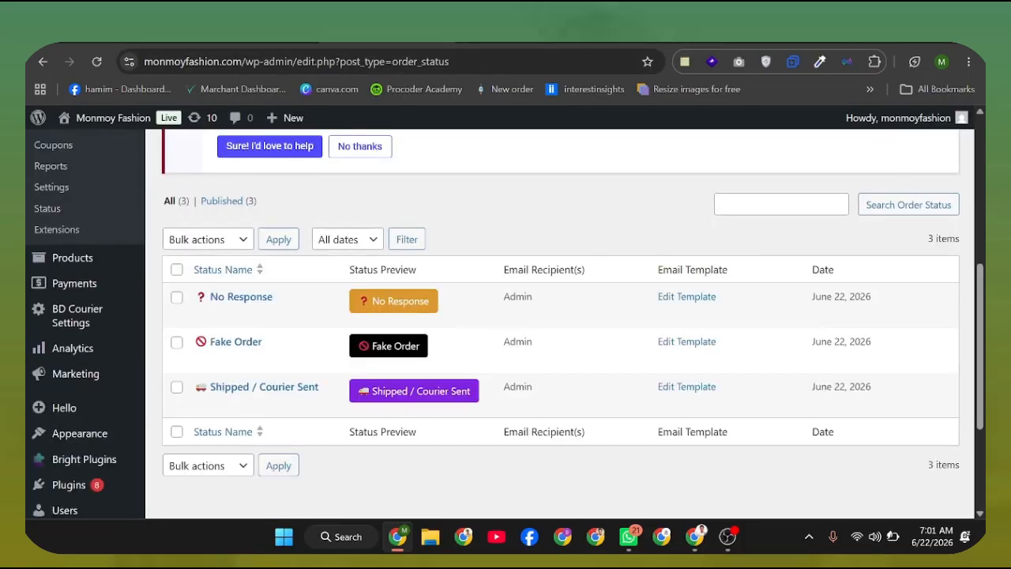